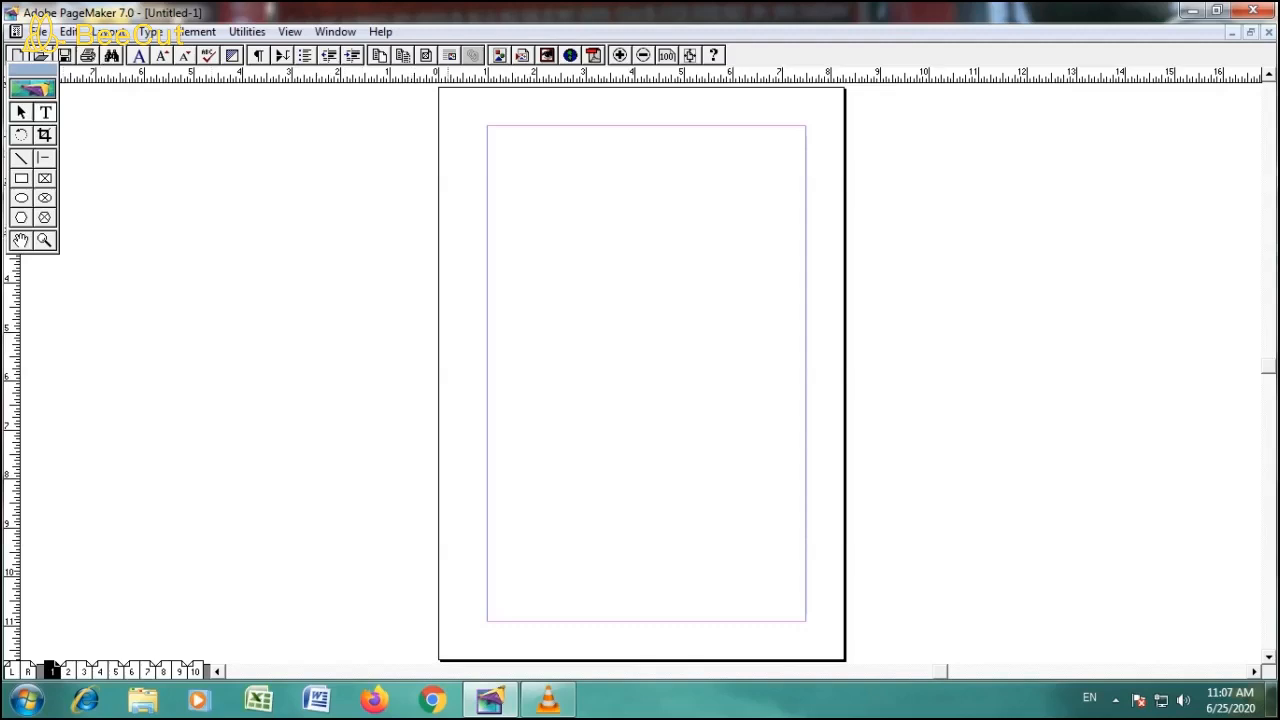
- Start a text entry at the page's upper margin with the character specifications set to Times New Roman, 24 points
click(488, 143)
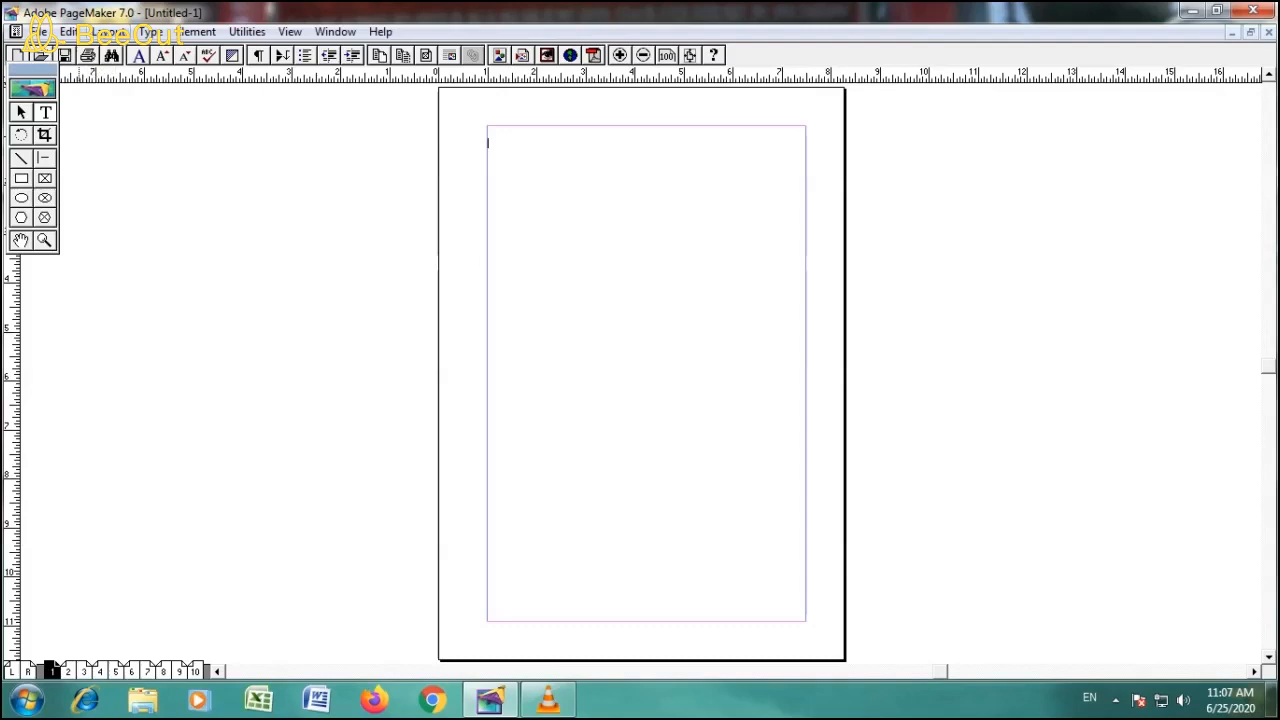
key(alt+t)
key(Down)
key(Down)
key(Down)
key(Down)
key(Down)
key(Down)
key(Down)
key(Down)
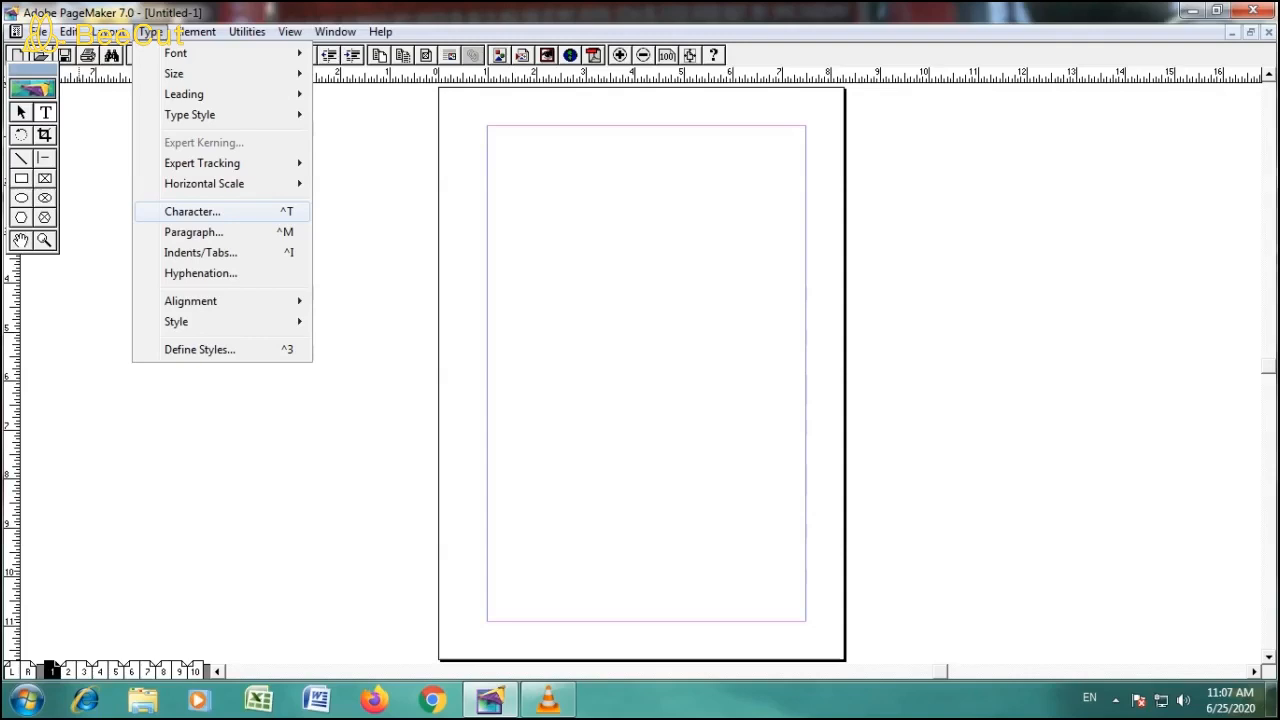
key(Return)
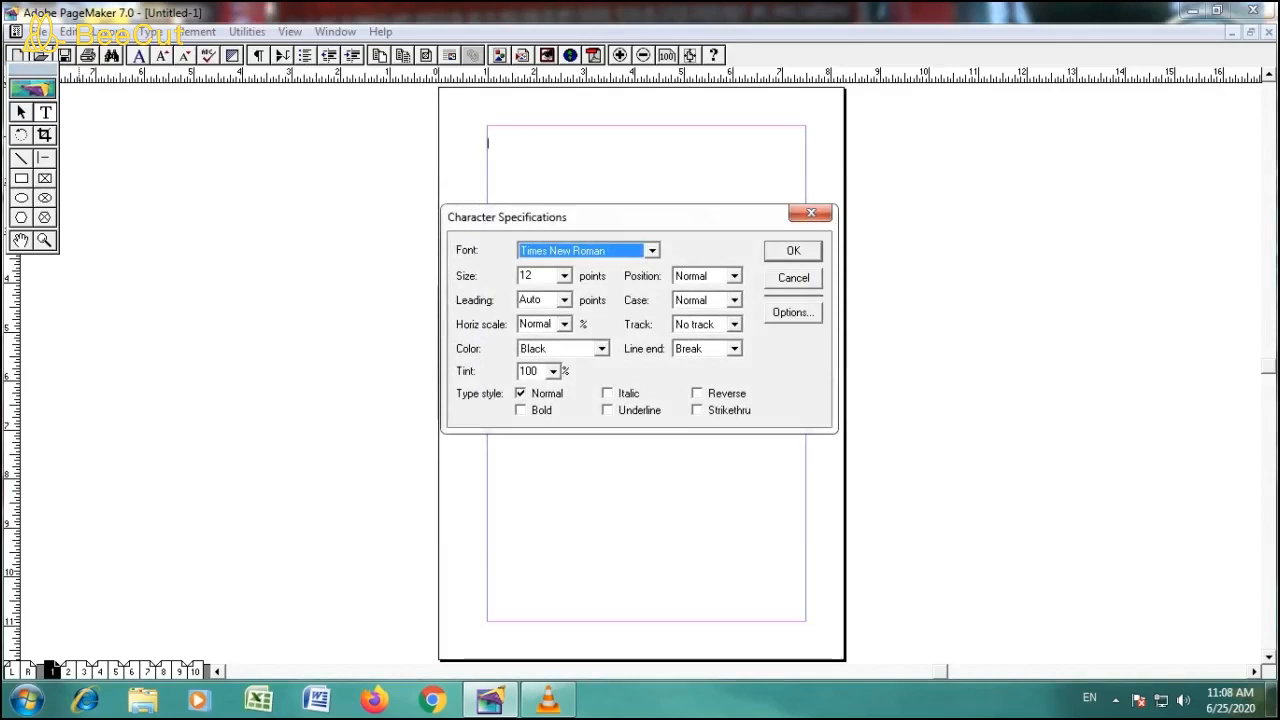
click(652, 251)
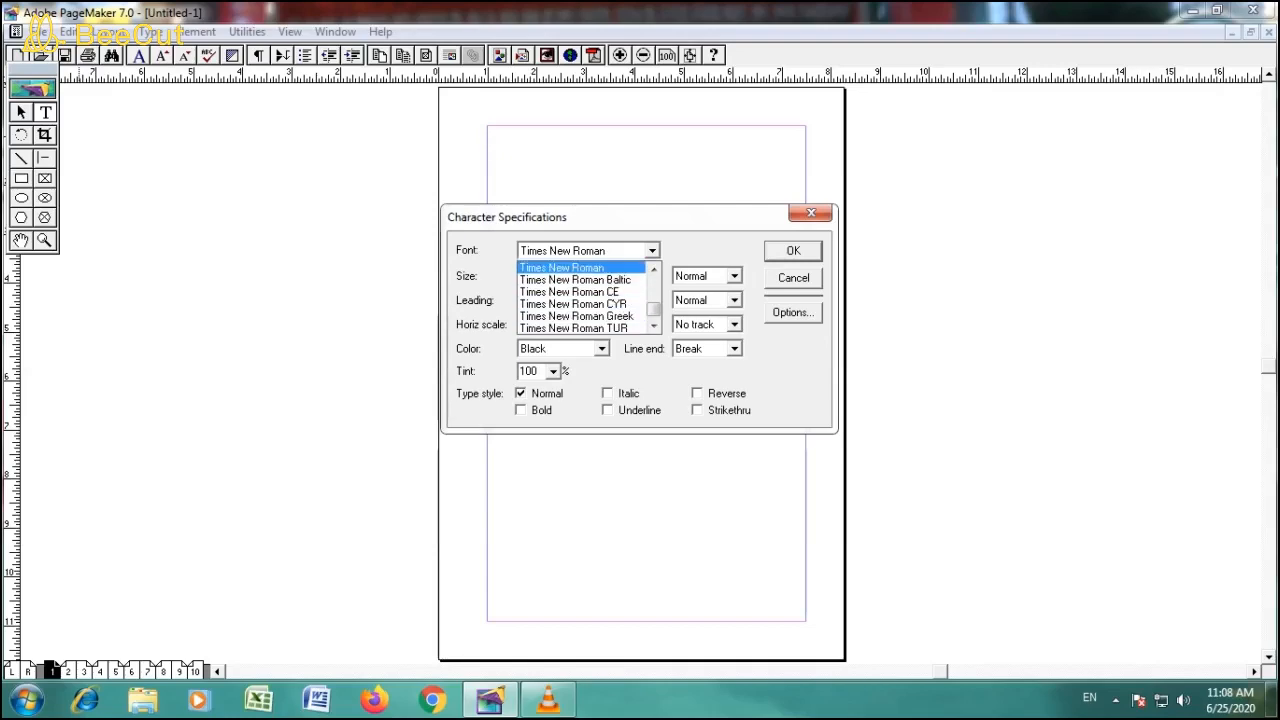
click(562, 268)
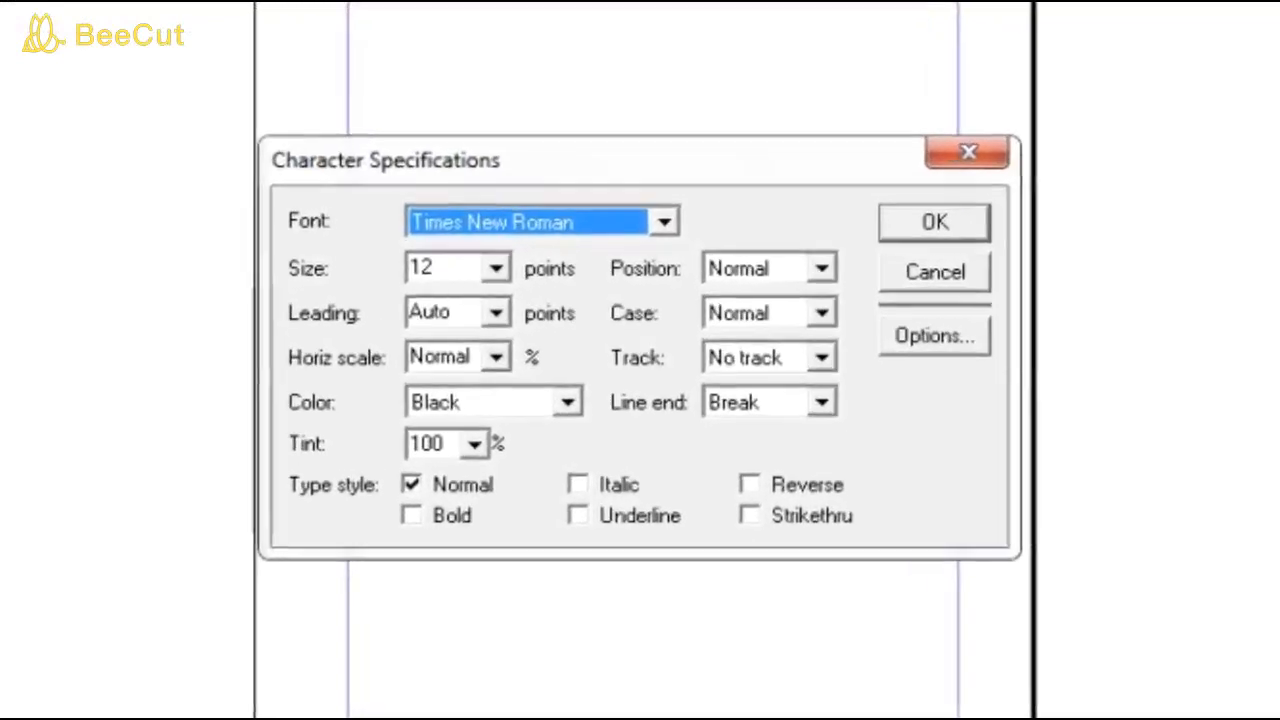
click(465, 264)
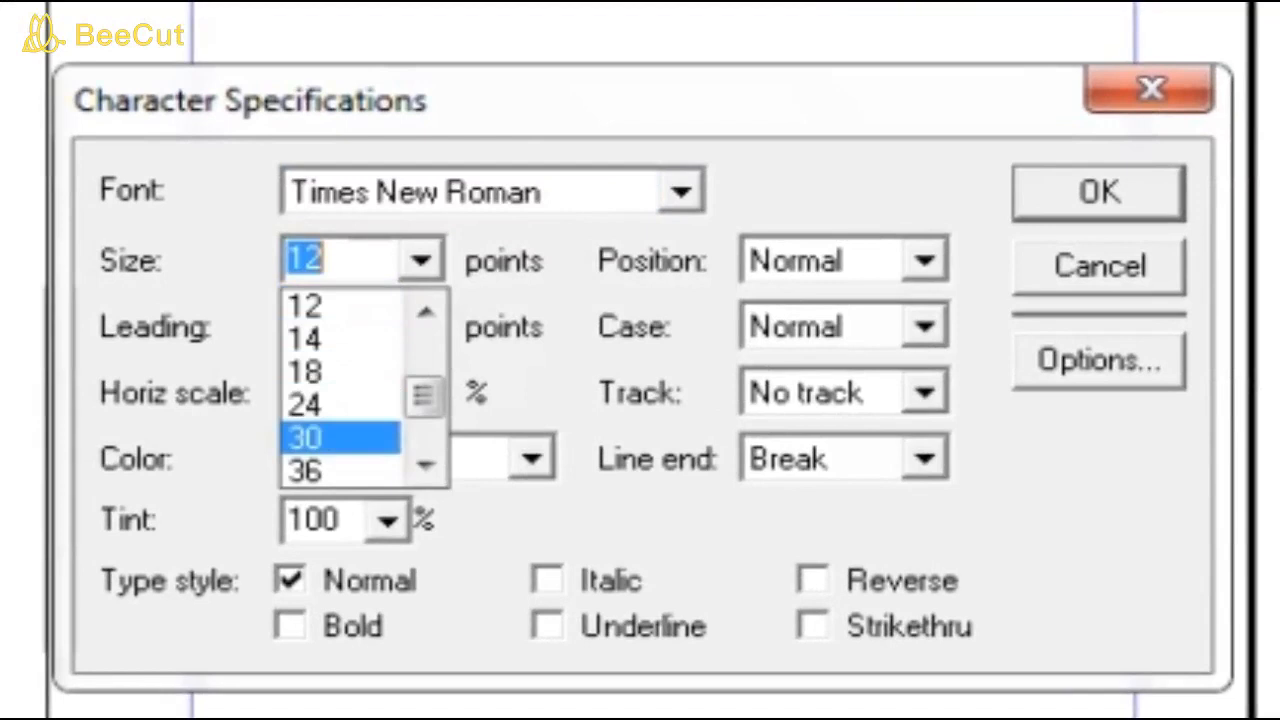
click(340, 405)
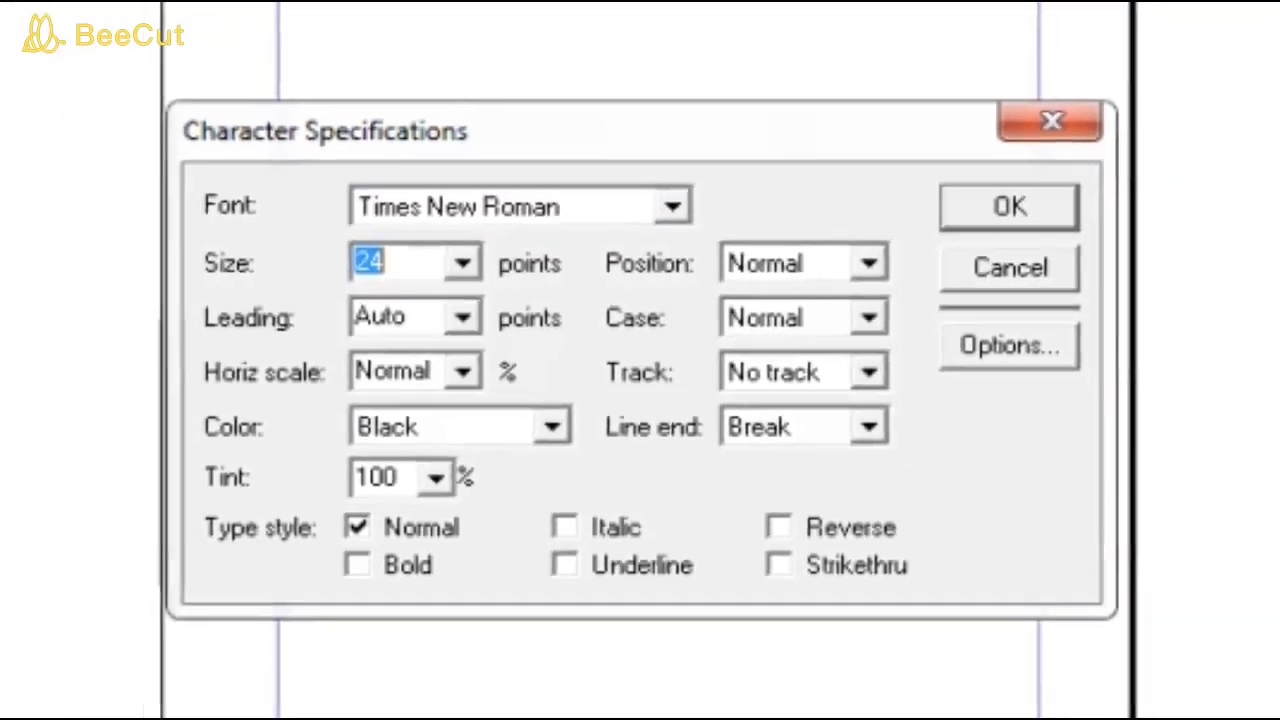
click(1100, 192)
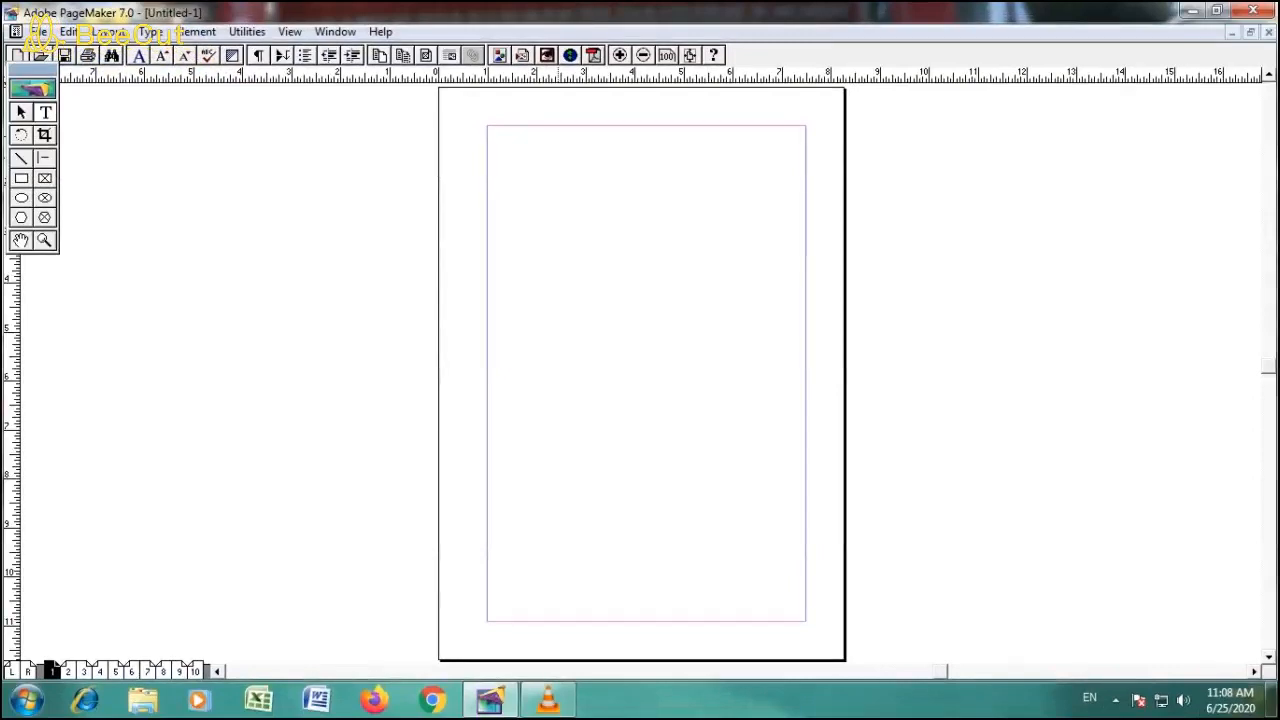
- Enter the heading "ICIC COMPUTER CENTER" on the first line of the page
text(ICIC COMP)
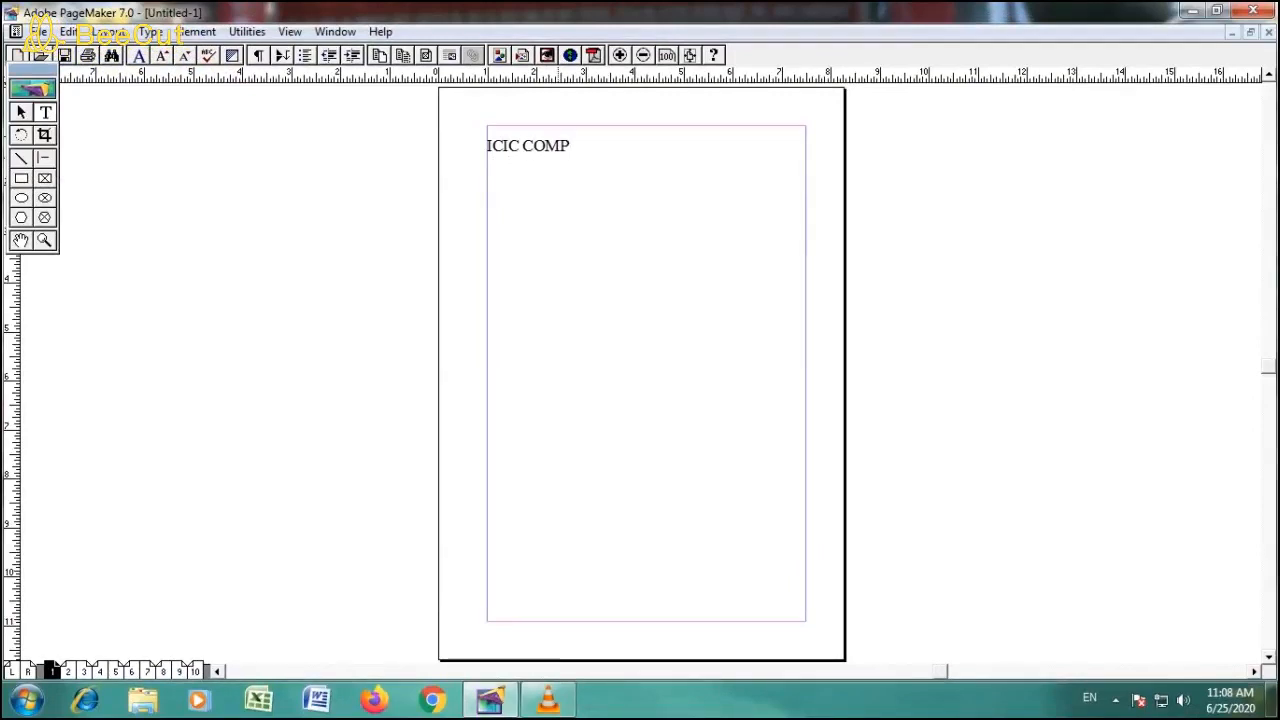
text(UTER CENTER)
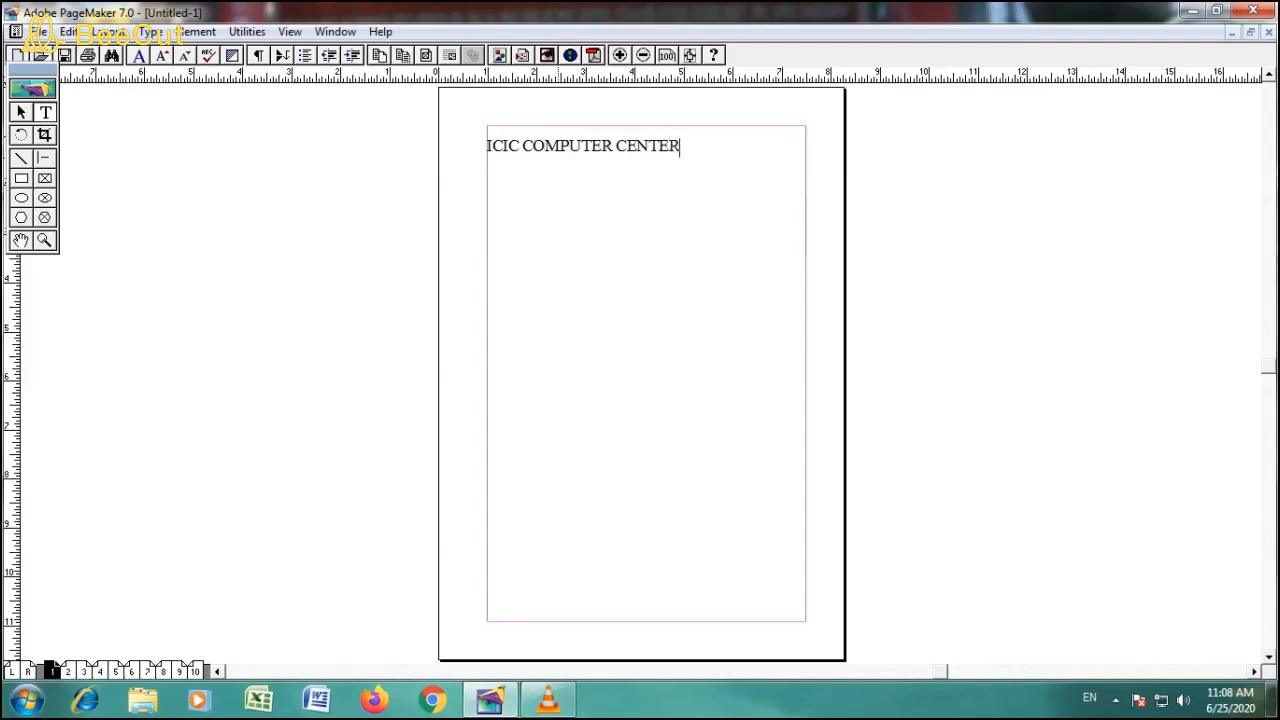
- Add a second line beneath the heading containing "CON." followed by the contact phone number
key(Return)
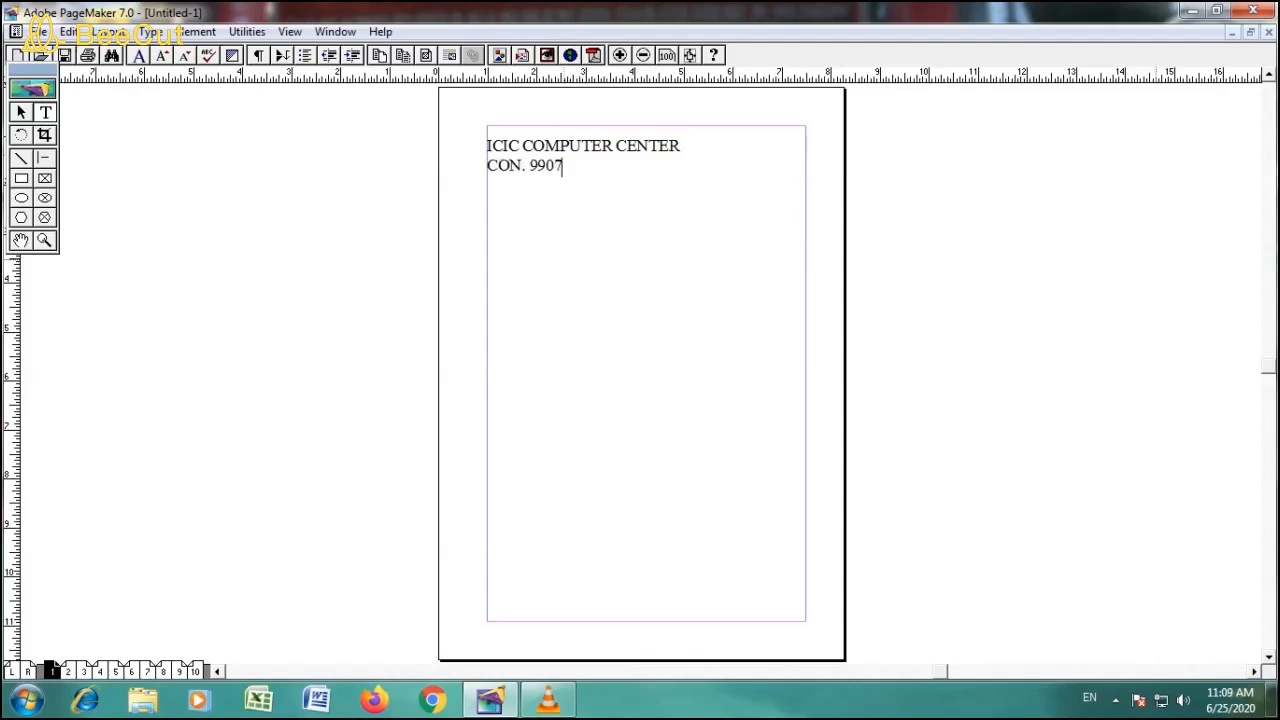
- Set the size of all the text, heading and contact line, to 30 points in the character specifications
key(ctrl+a)
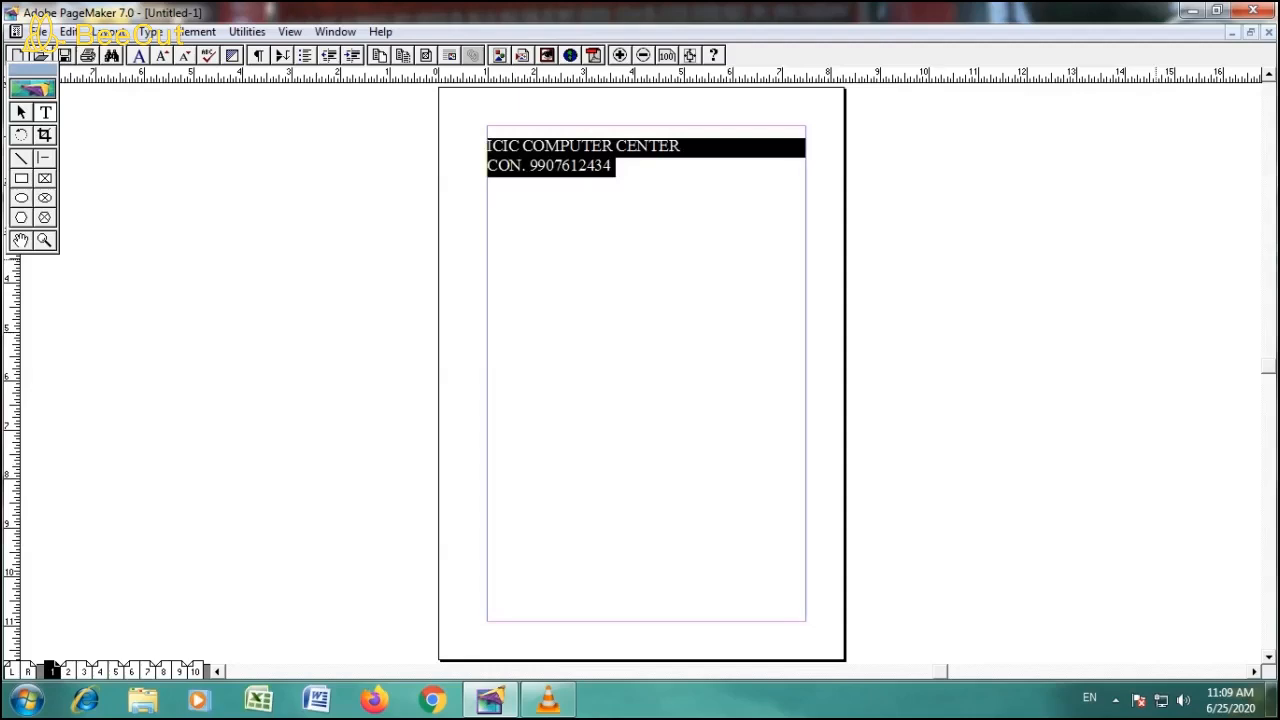
key(ctrl+t)
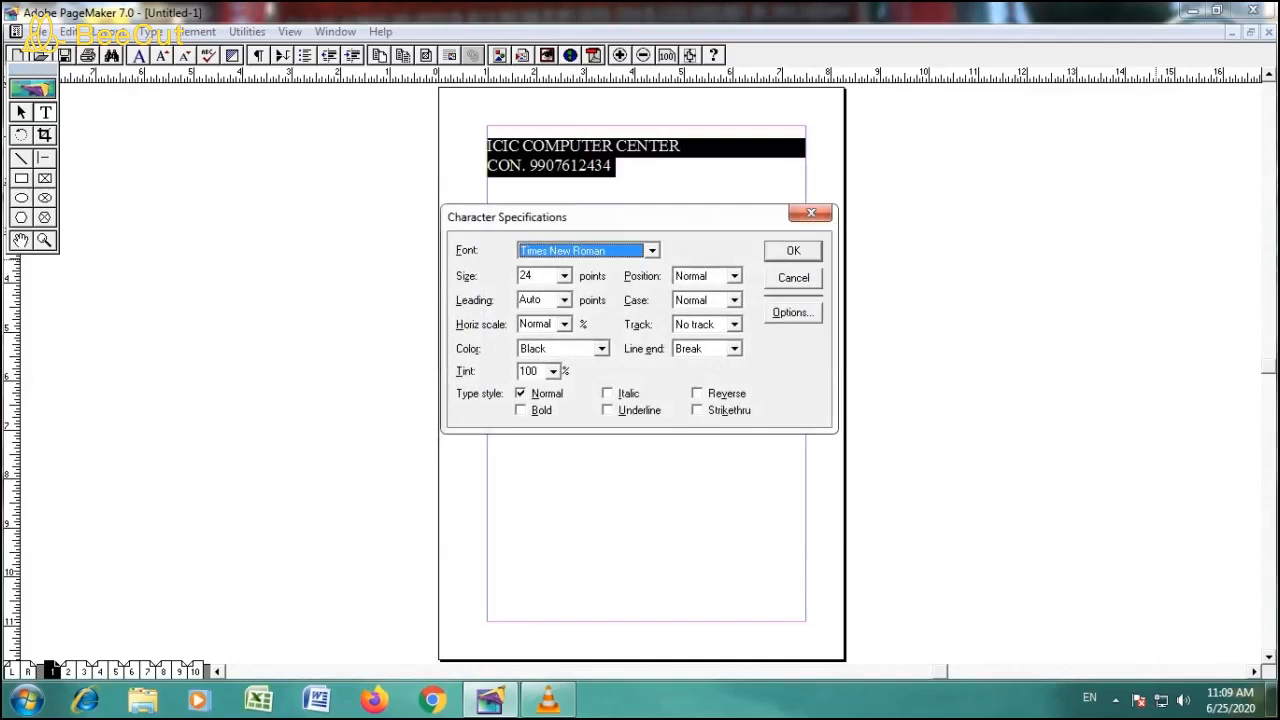
click(565, 276)
key(Up)
key(Up)
key(Return)
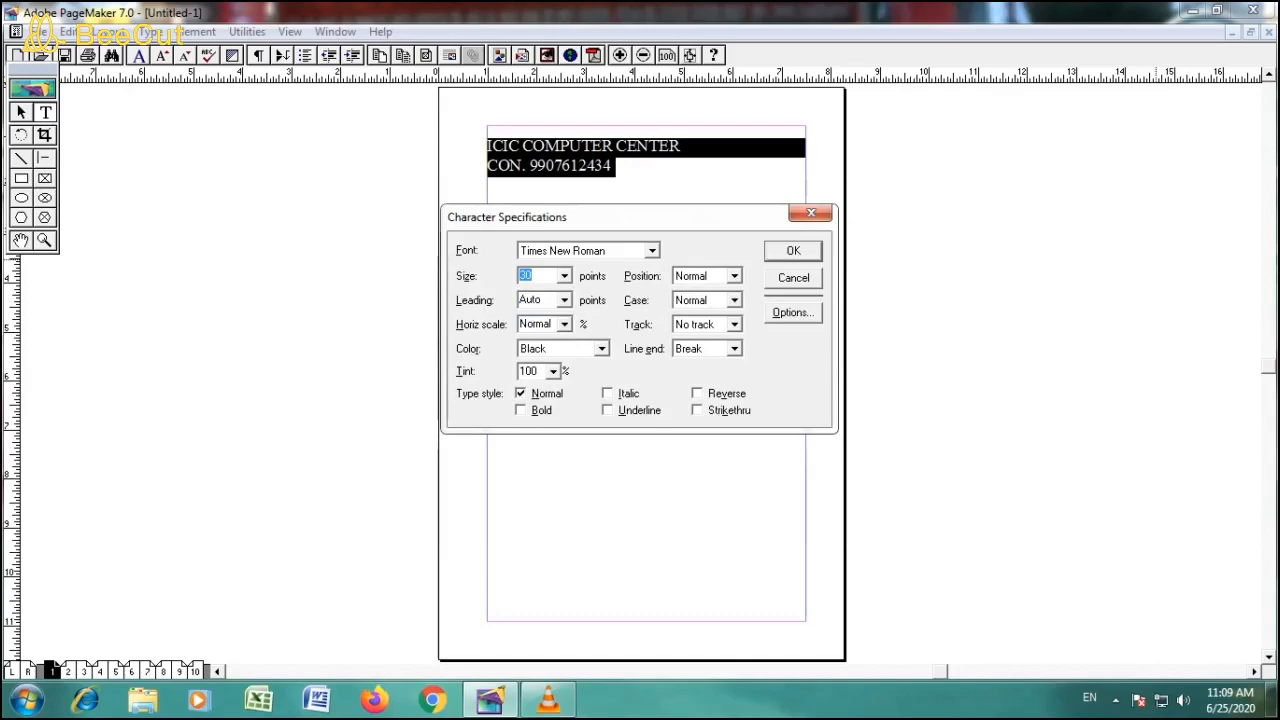
key(Return)
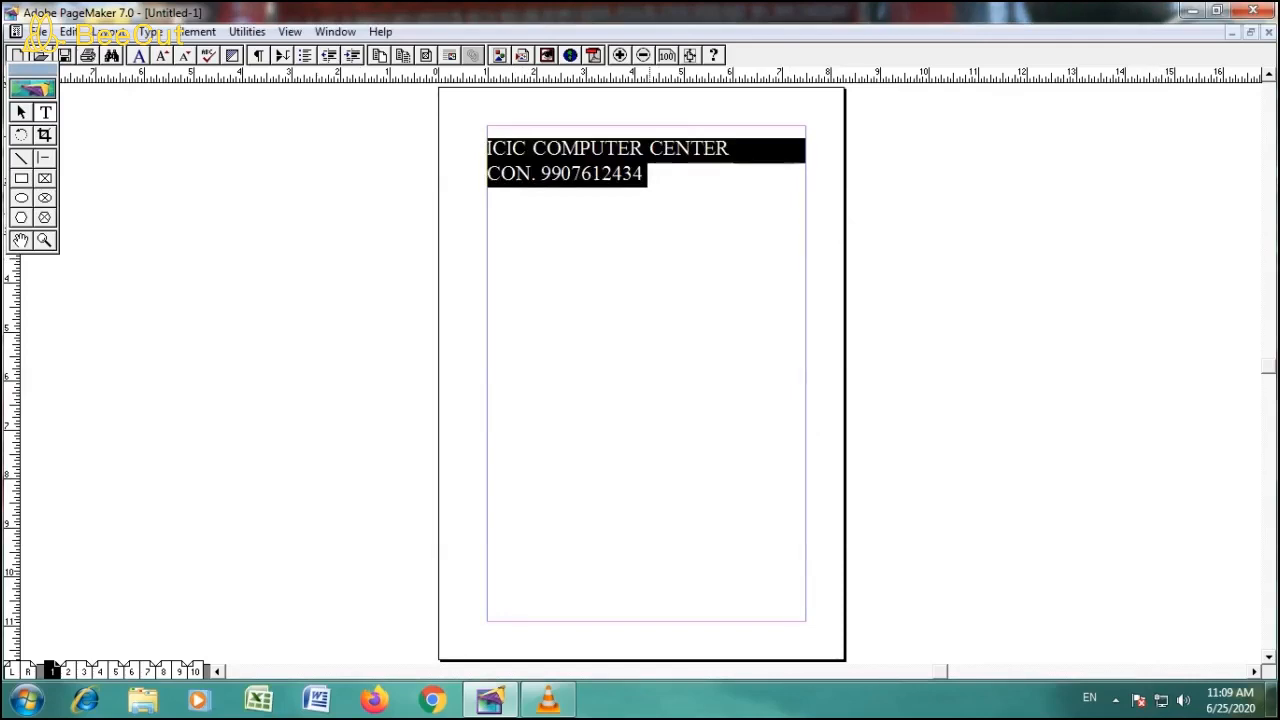
- Enlarge and reduce both text lines in small increments, ending at 37 points with the heading on one line
key(ctrl+shift+period)
key(ctrl+shift+period)
key(ctrl+shift+period)
key(ctrl+shift+period)
key(ctrl+shift+period)
key(ctrl+shift+period)
key(ctrl+shift+period)
key(ctrl+shift+period)
key(ctrl+shift+period)
key(ctrl+shift+comma)
key(ctrl+shift+comma)
key(ctrl+shift+comma)
key(ctrl+shift+comma)
key(ctrl+shift+comma)
key(ctrl+shift+comma)
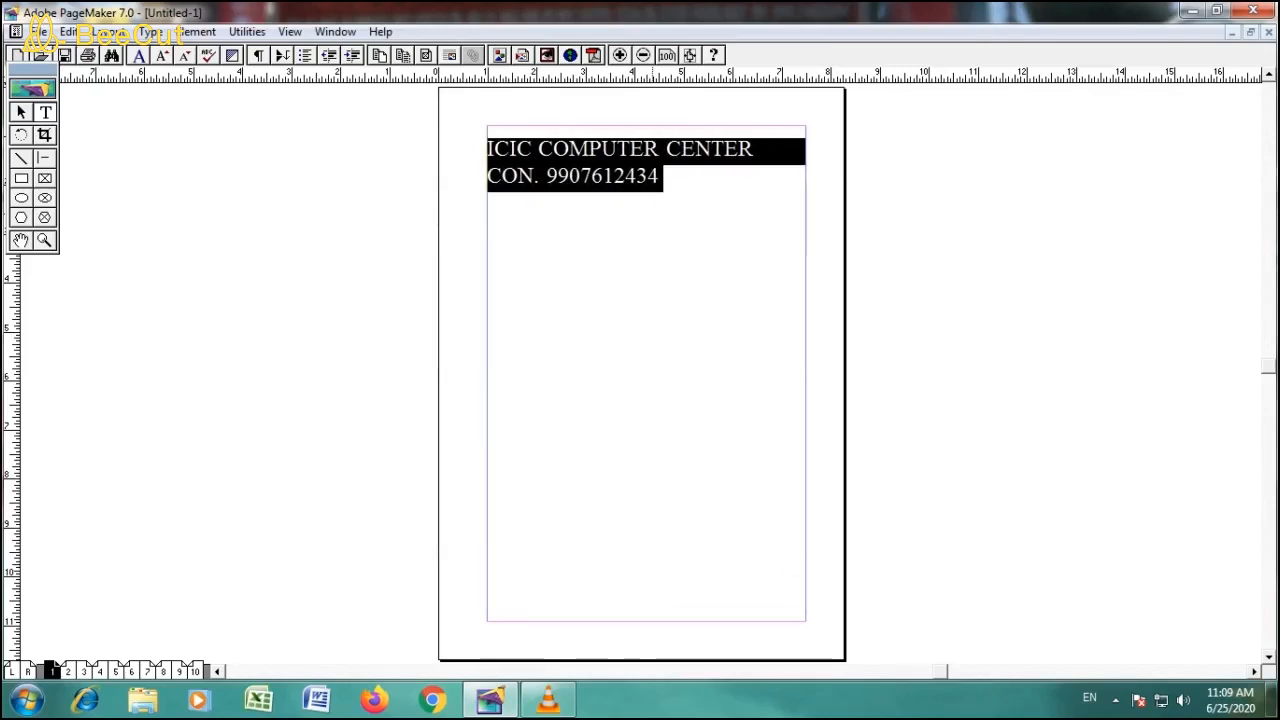
key(ctrl+shift+period)
key(ctrl+shift+period)
key(ctrl+shift+period)
key(ctrl+shift+period)
key(ctrl+shift+period)
key(ctrl+shift+period)
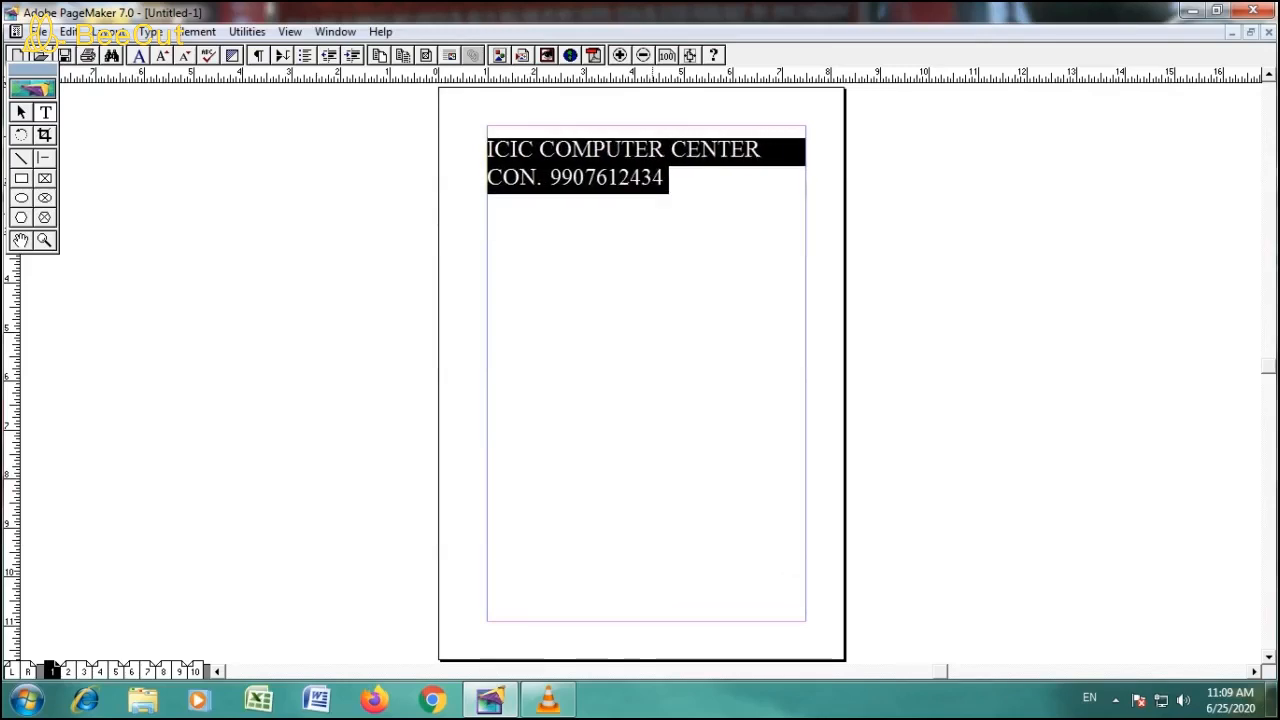
key(ctrl+shift+period)
key(ctrl+shift+period)
key(ctrl+shift+period)
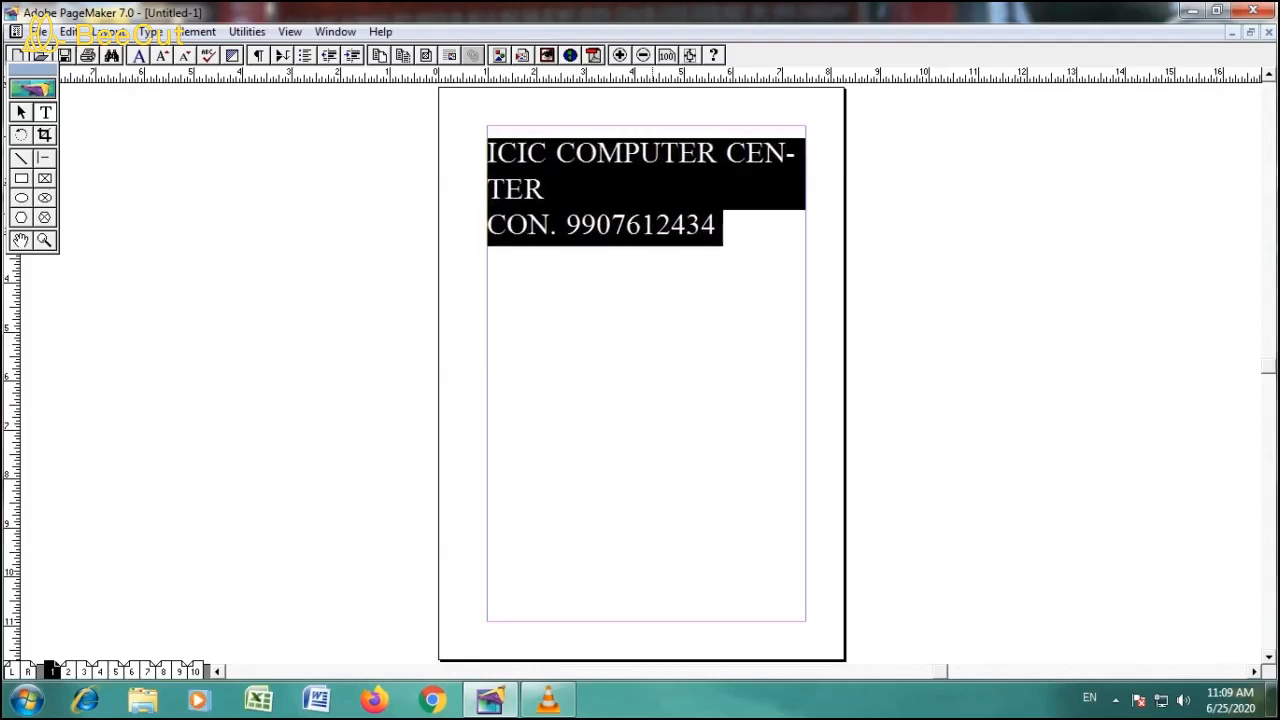
key(ctrl+shift+comma)
key(ctrl+shift+comma)
key(ctrl+shift+comma)
key(ctrl+shift+comma)
key(ctrl+shift+comma)
key(ctrl+shift+comma)
key(ctrl+shift+comma)
key(ctrl+shift+comma)
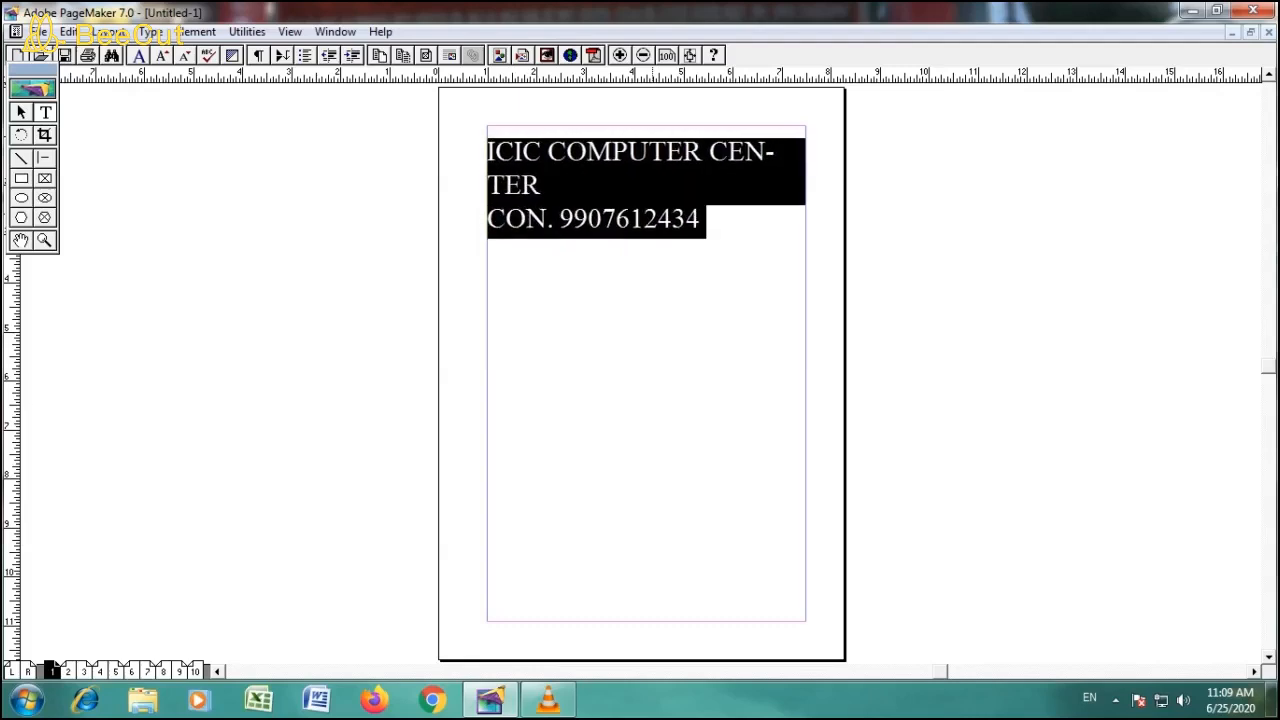
key(ctrl+shift+comma)
key(ctrl+shift+period)
key(ctrl+shift+period)
key(ctrl+shift+period)
key(ctrl+shift+comma)
key(ctrl+shift+comma)
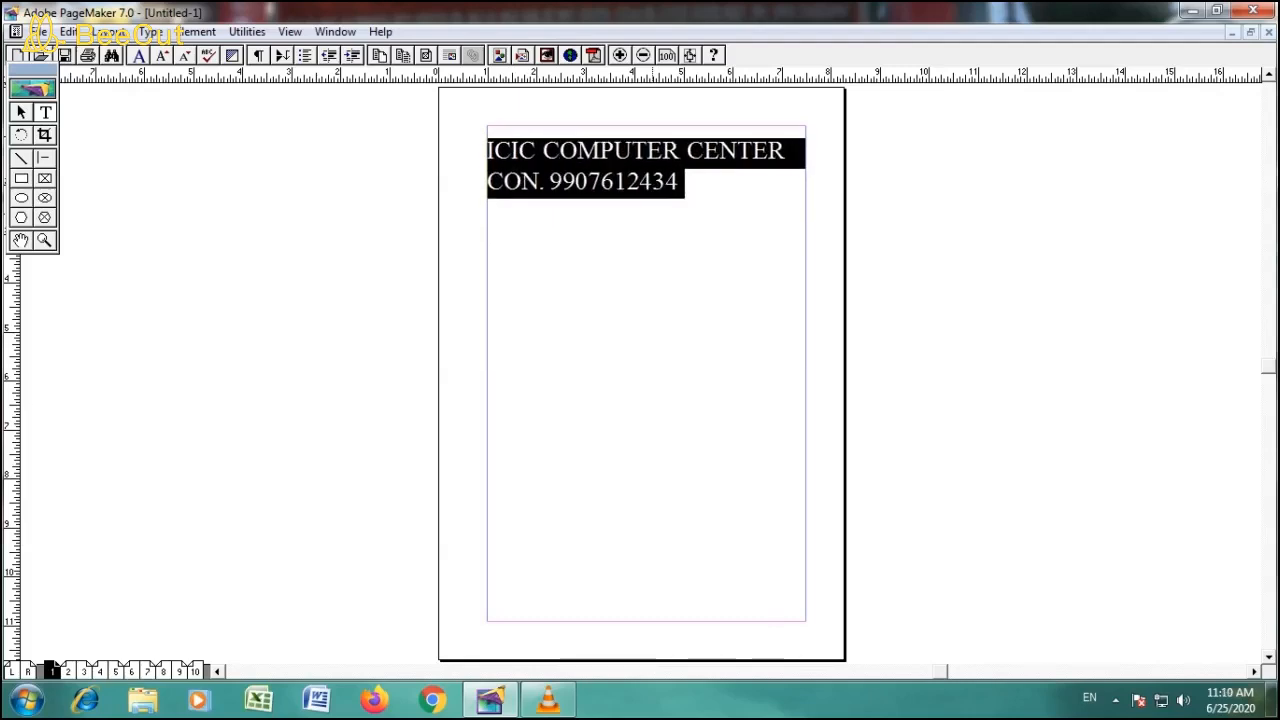
click(690, 184)
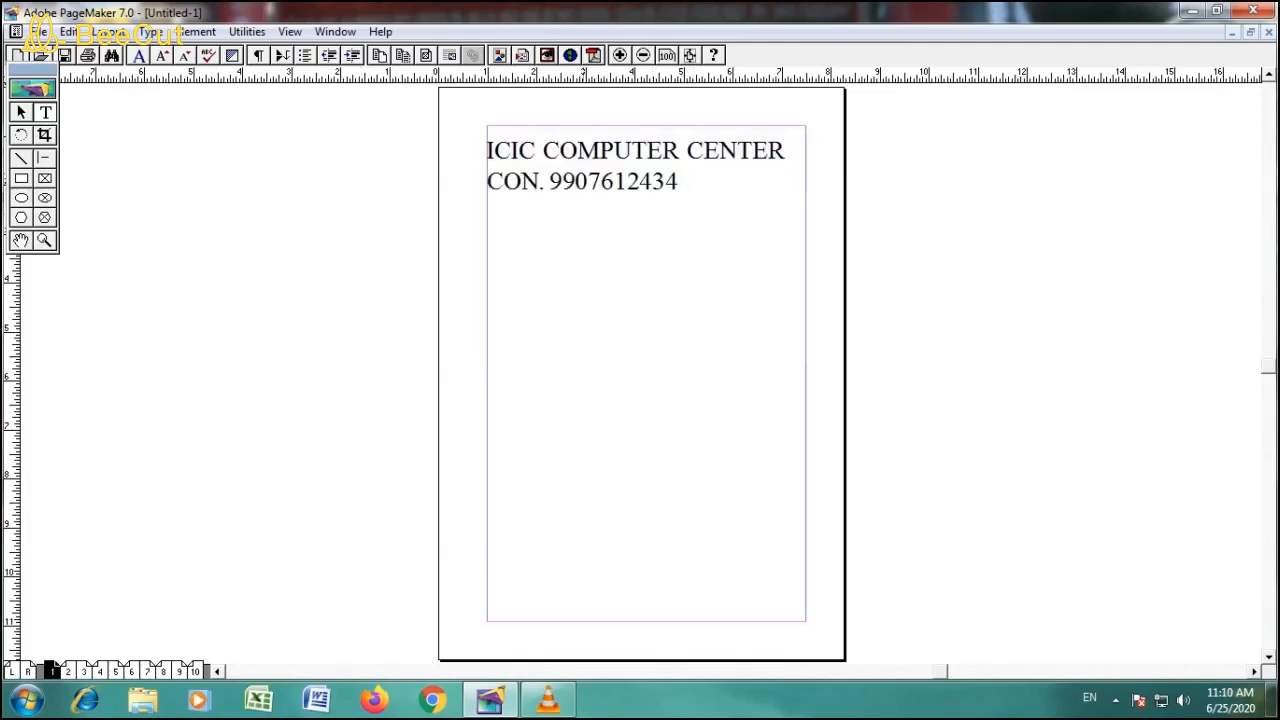
- Set the leading of the heading and contact line to 74 points in the character specifications
drag(487, 150, 678, 183)
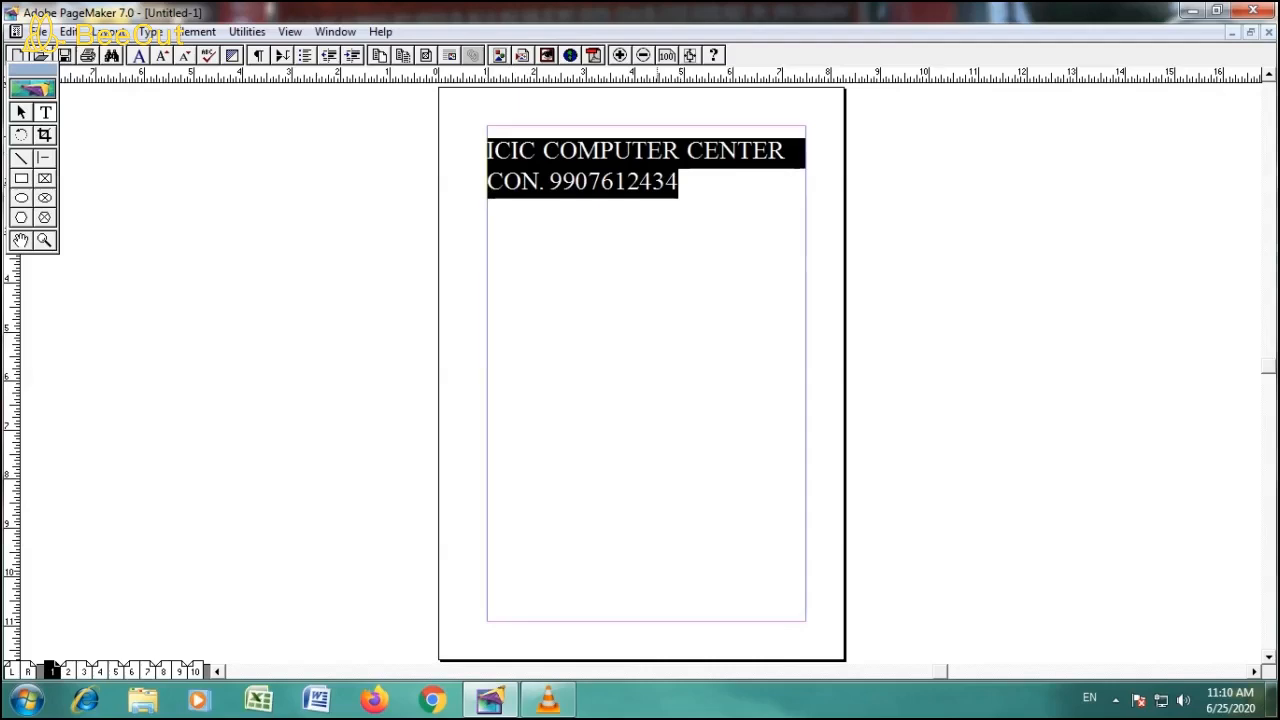
key(ctrl+t)
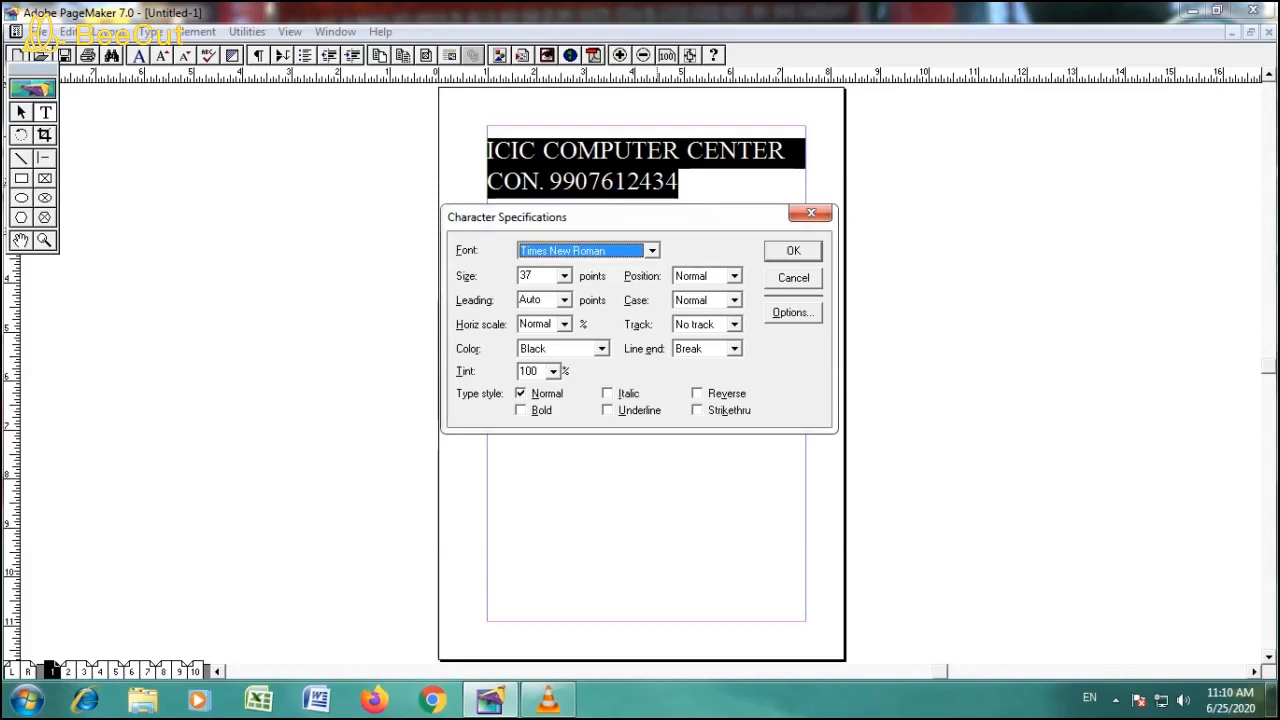
click(565, 300)
drag(565, 338, 565, 366)
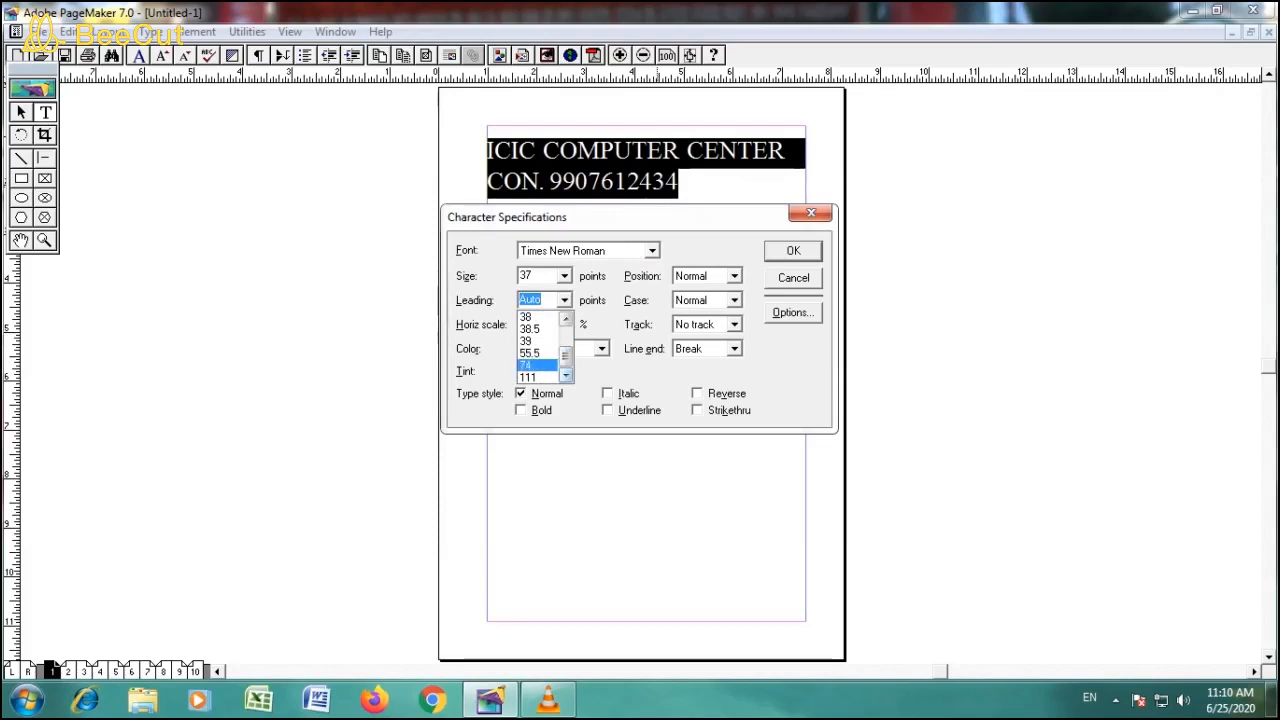
key(Return)
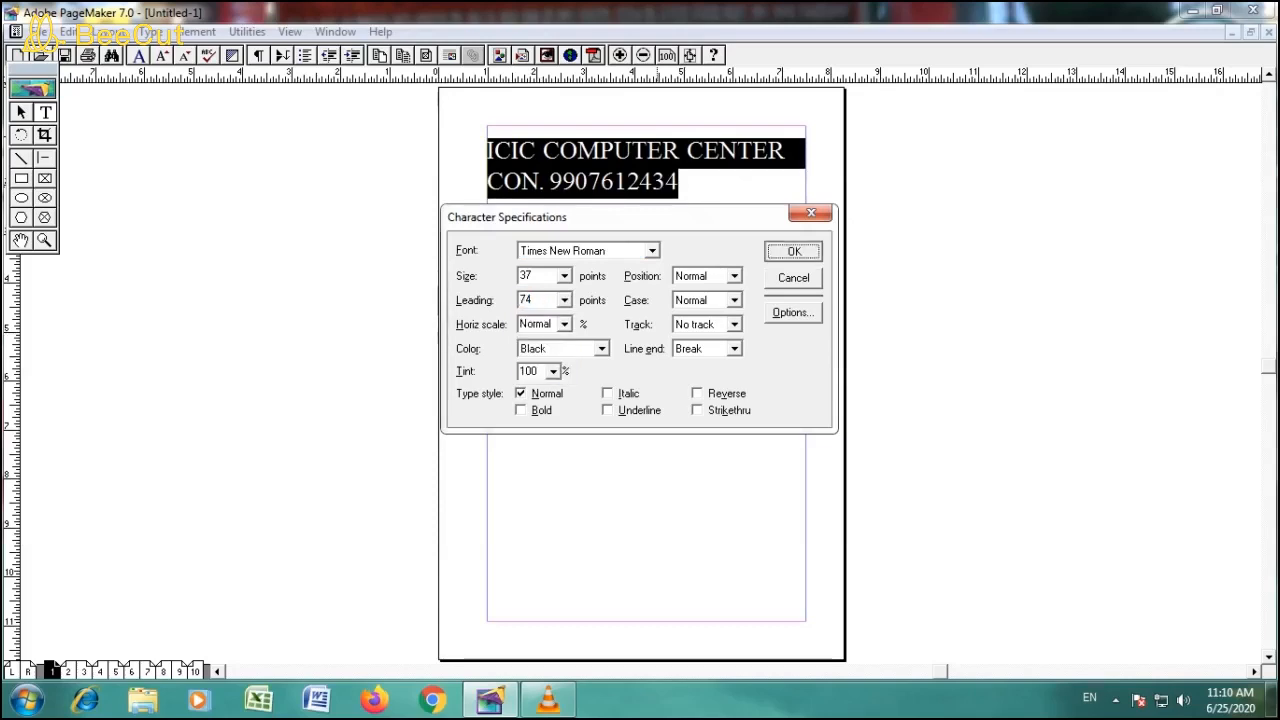
key(Return)
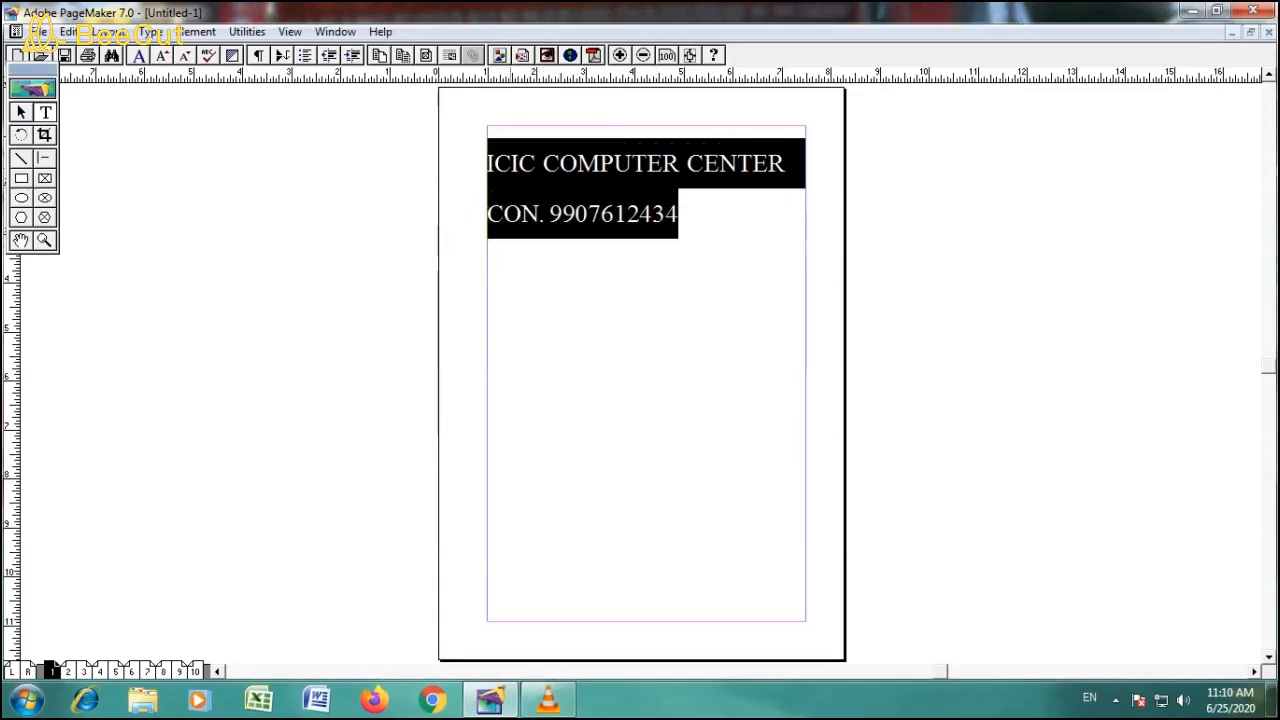
- Return the leading of both selected text lines to Auto in the character specifications
key(ctrl+t)
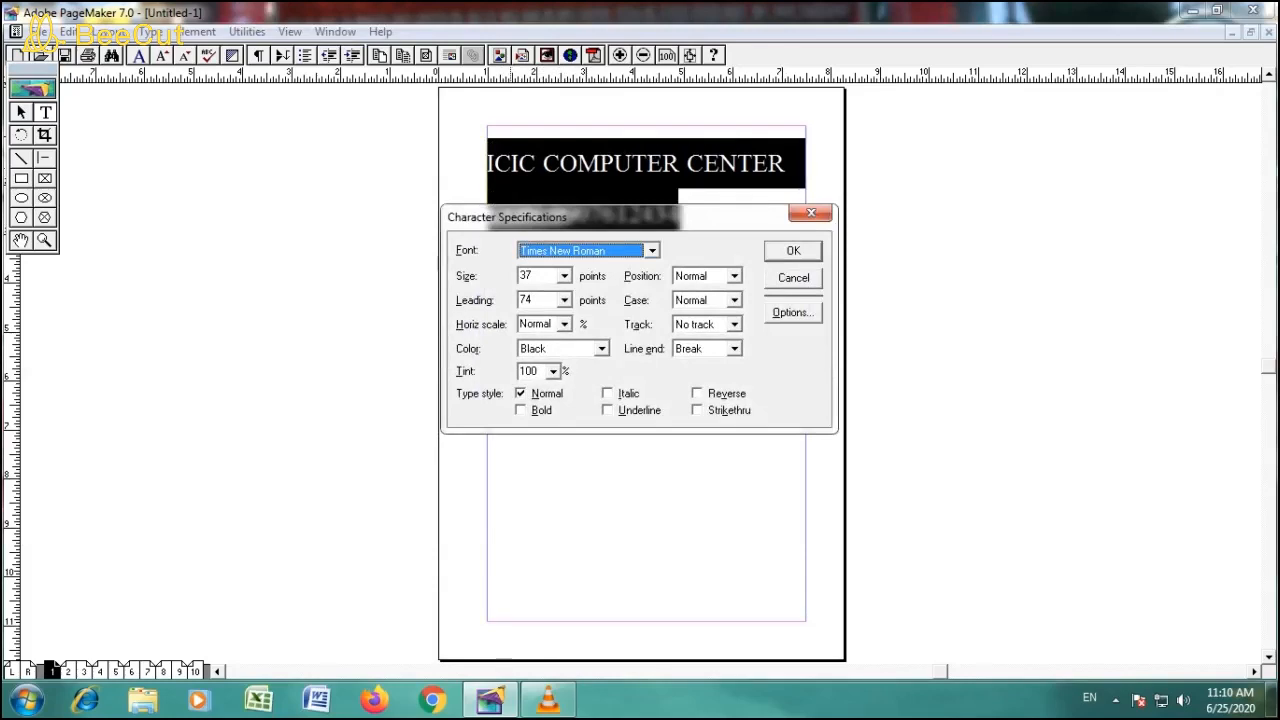
click(565, 300)
drag(566, 356, 566, 336)
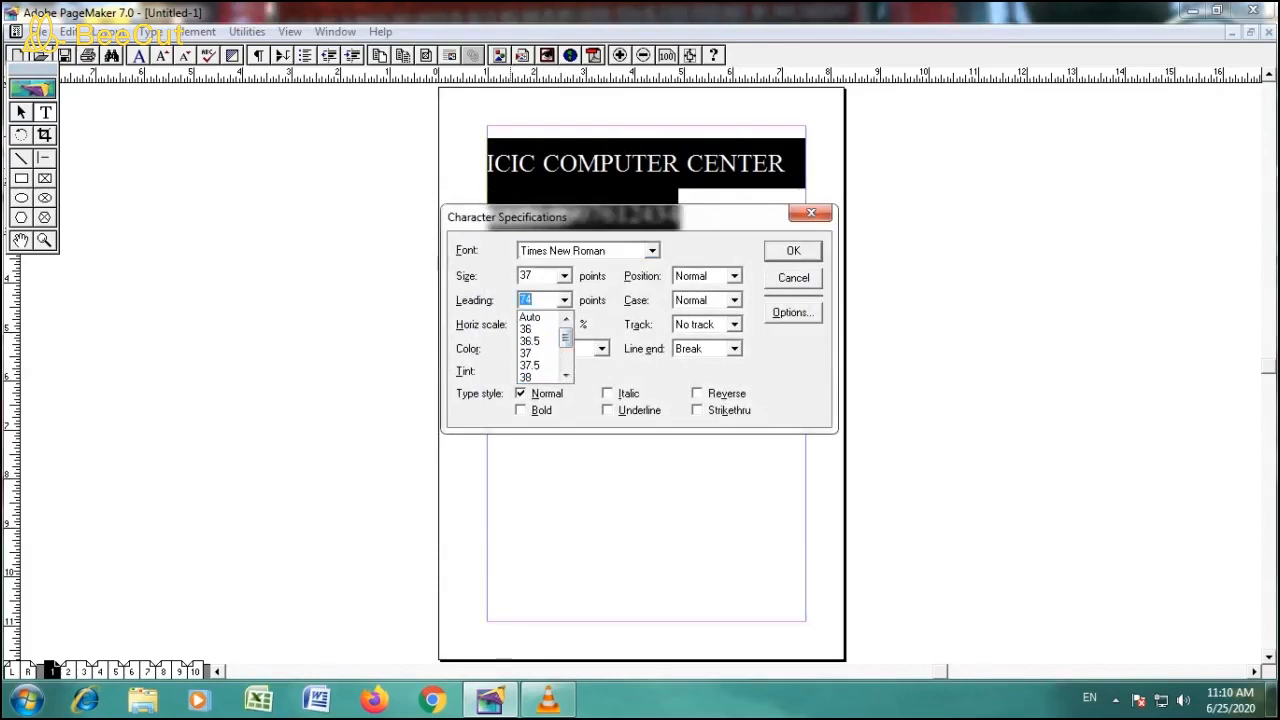
click(533, 317)
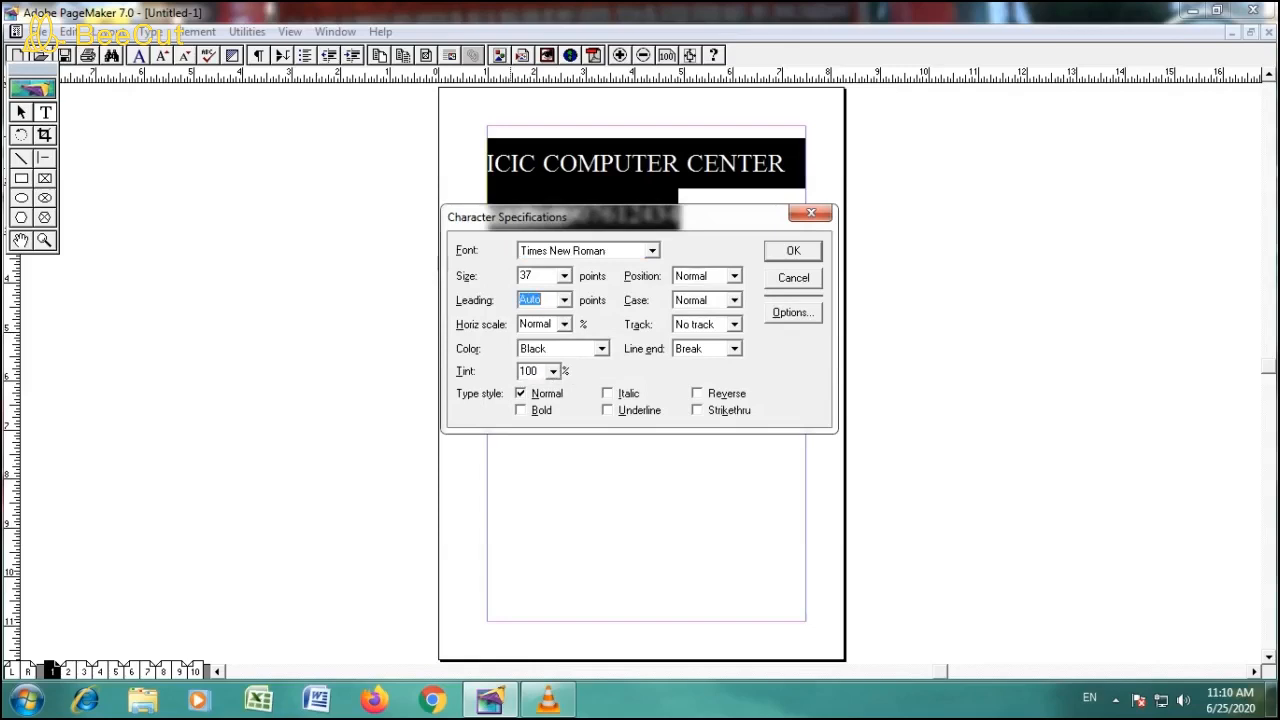
key(Return)
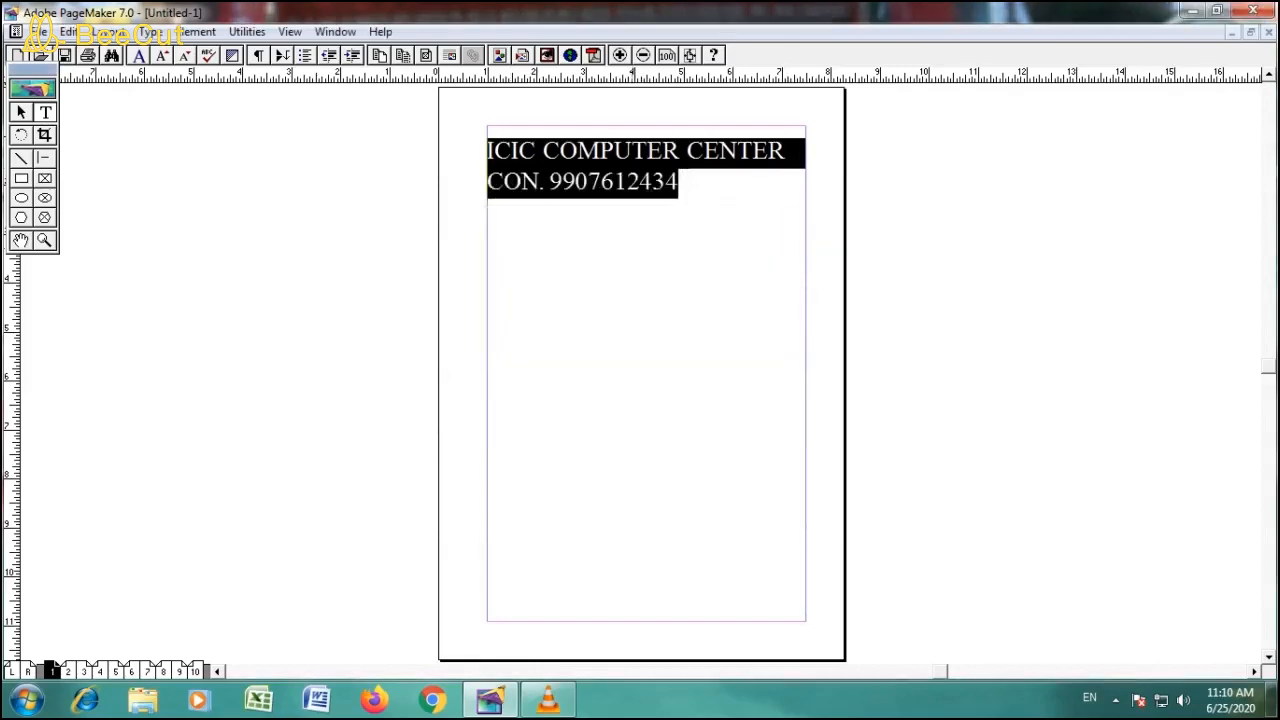
- Change the color of the heading and contact line to Blue and deselect the text
key(ctrl+t)
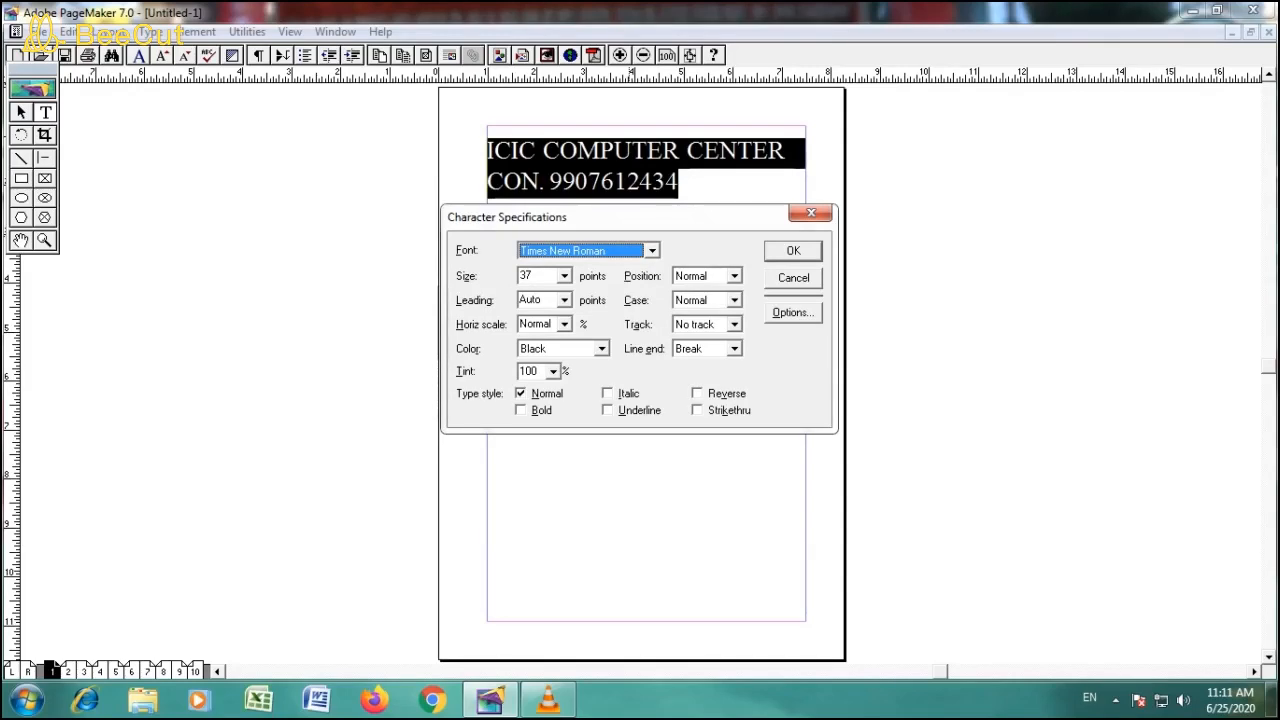
click(601, 349)
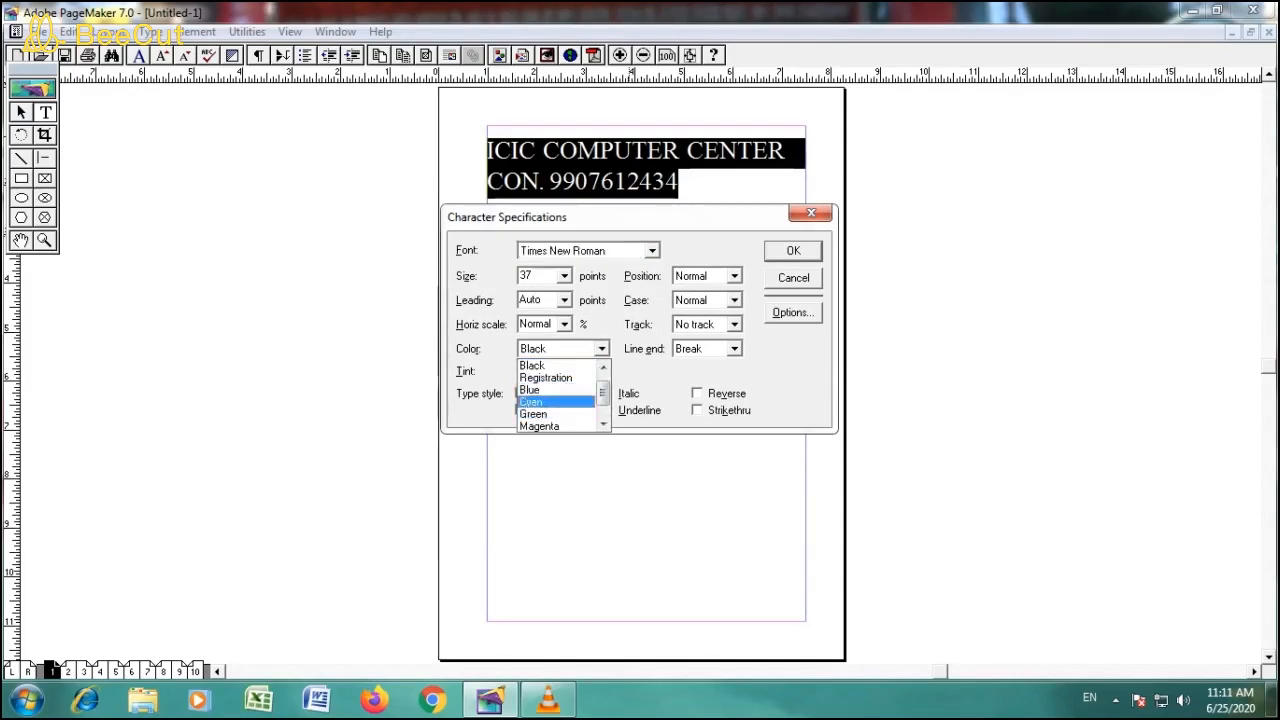
click(548, 390)
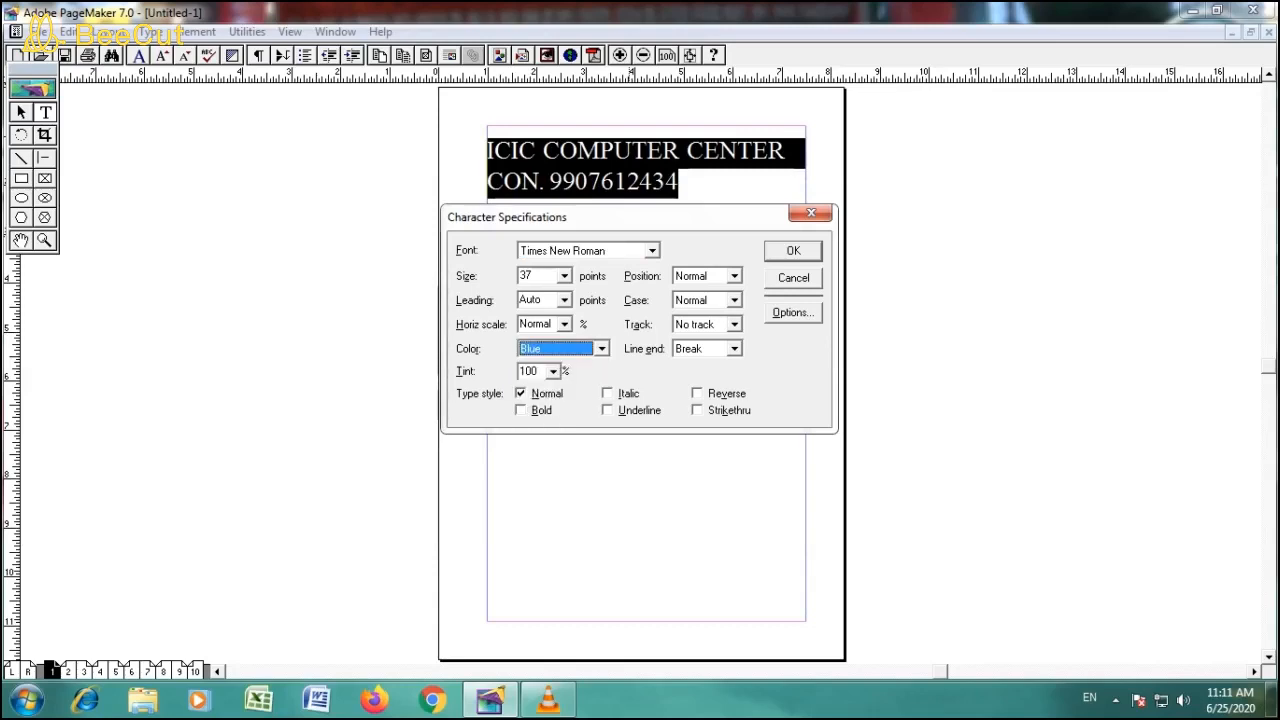
key(Return)
click(686, 181)
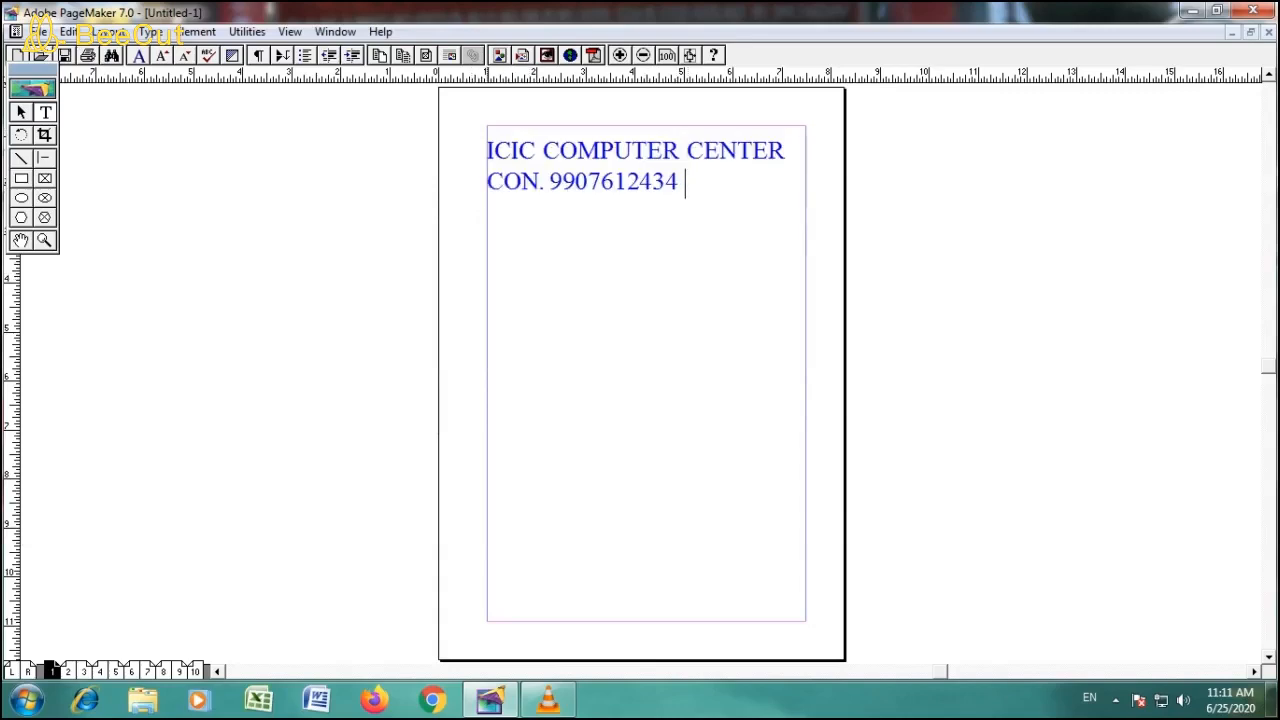
- Set the tint of the heading and contact line to 25% in the character specifications and deselect the text
drag(488, 150, 679, 181)
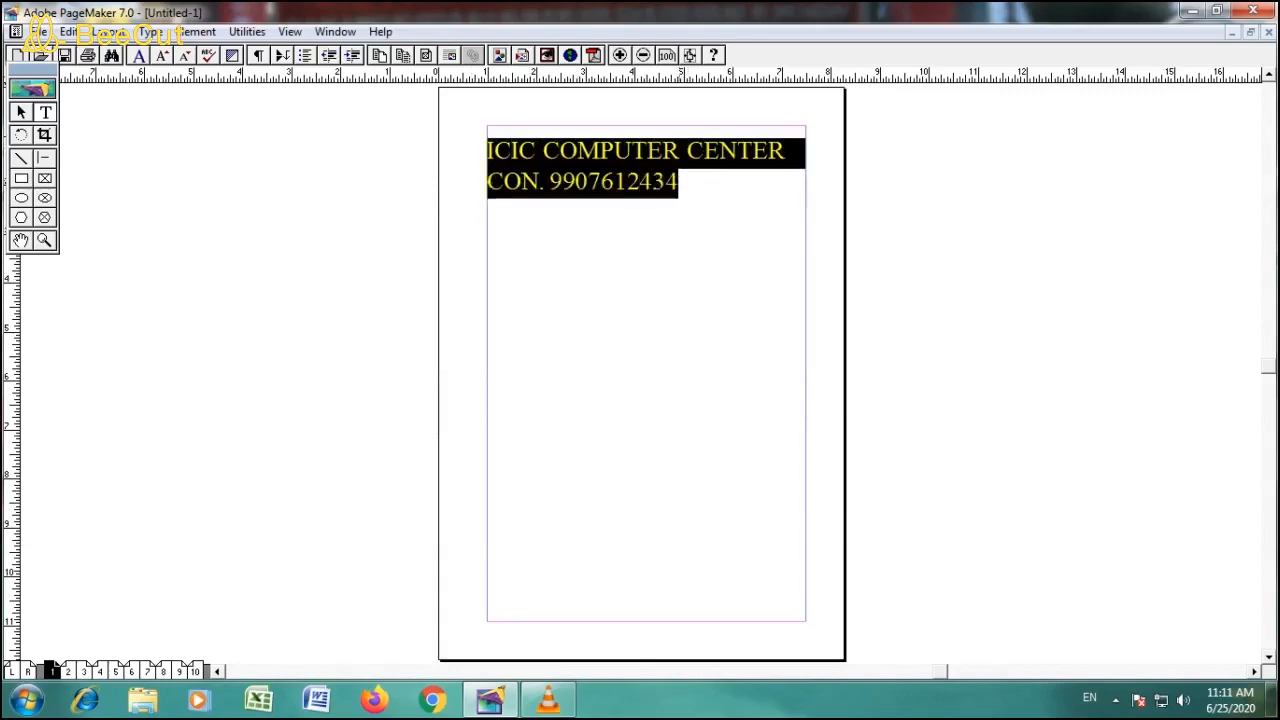
key(ctrl+t)
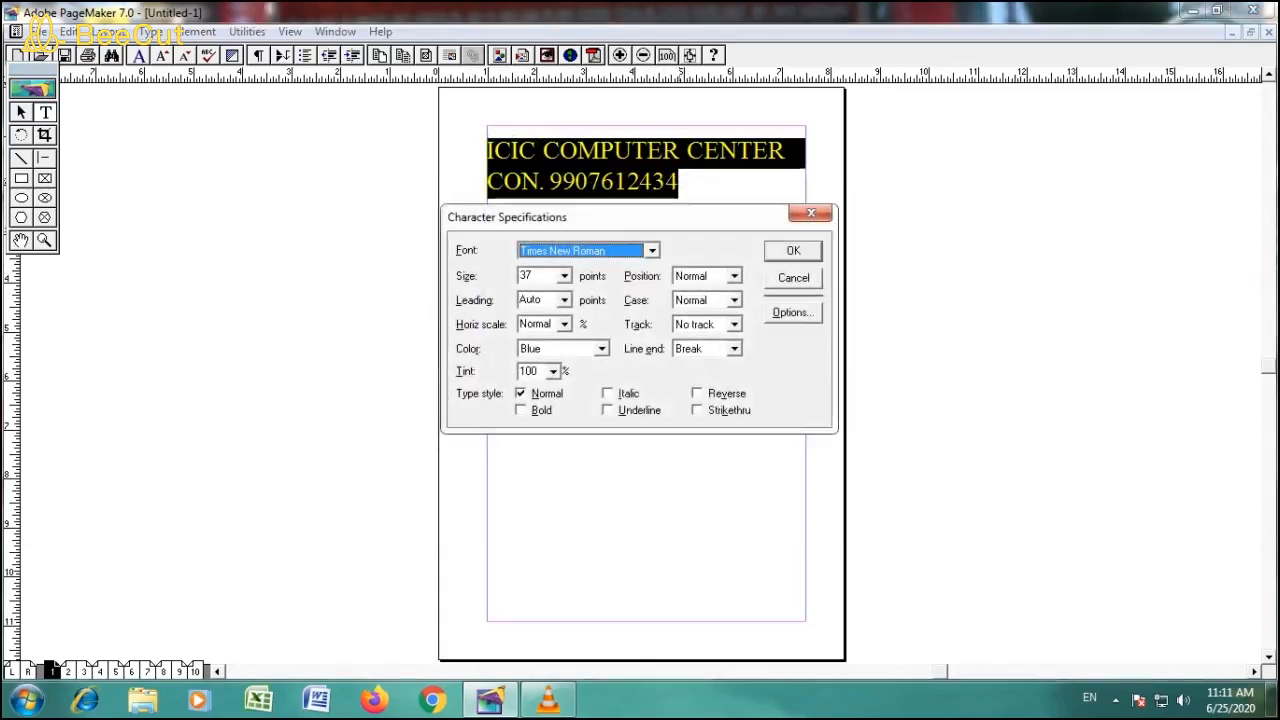
click(601, 349)
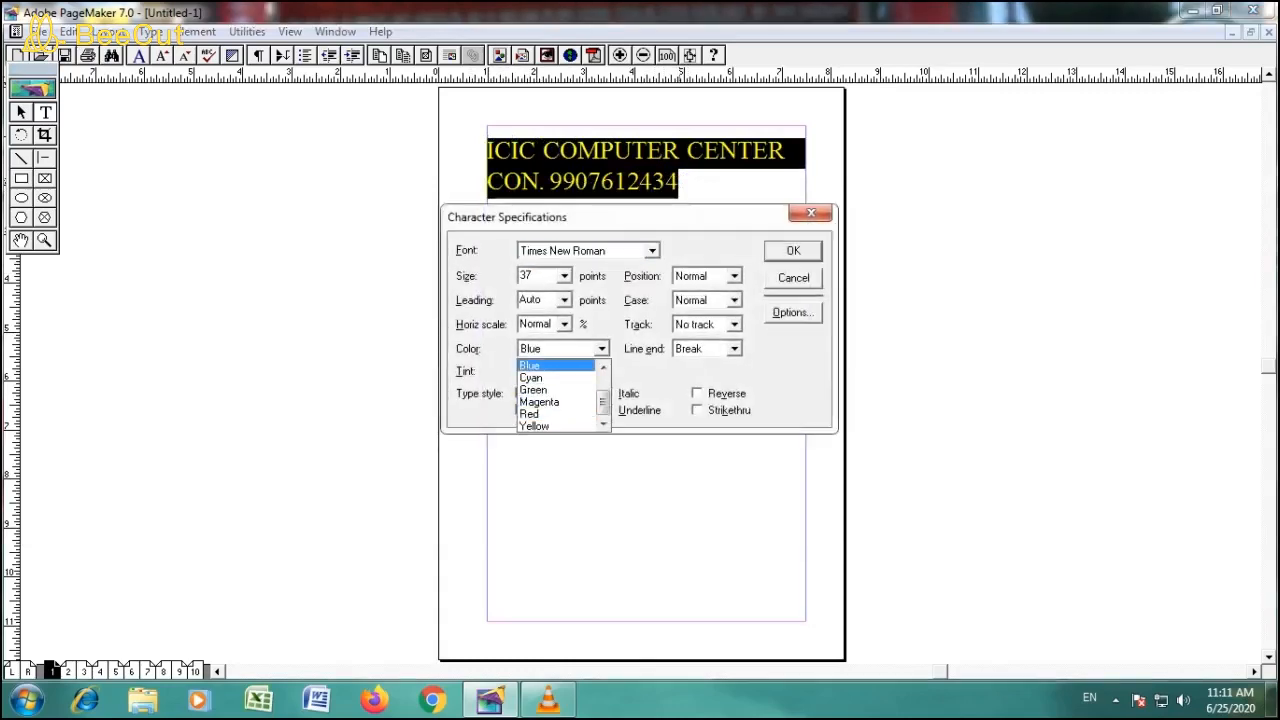
key(Return)
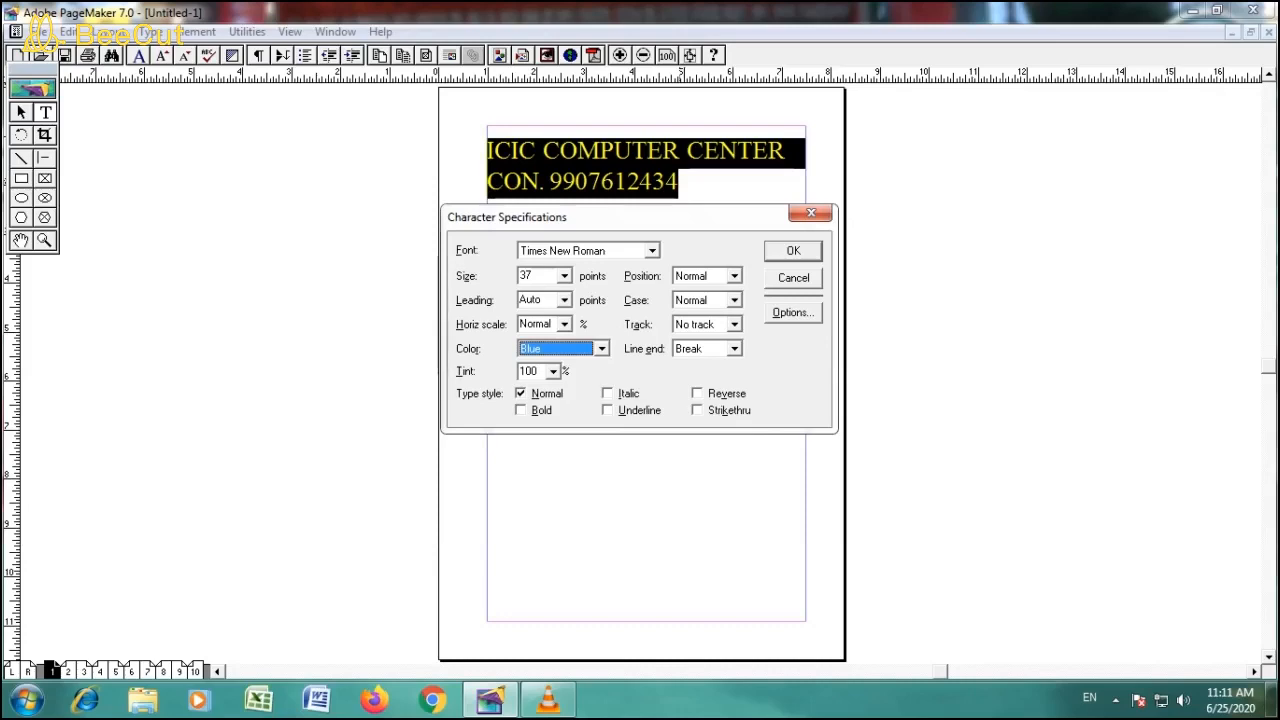
click(553, 371)
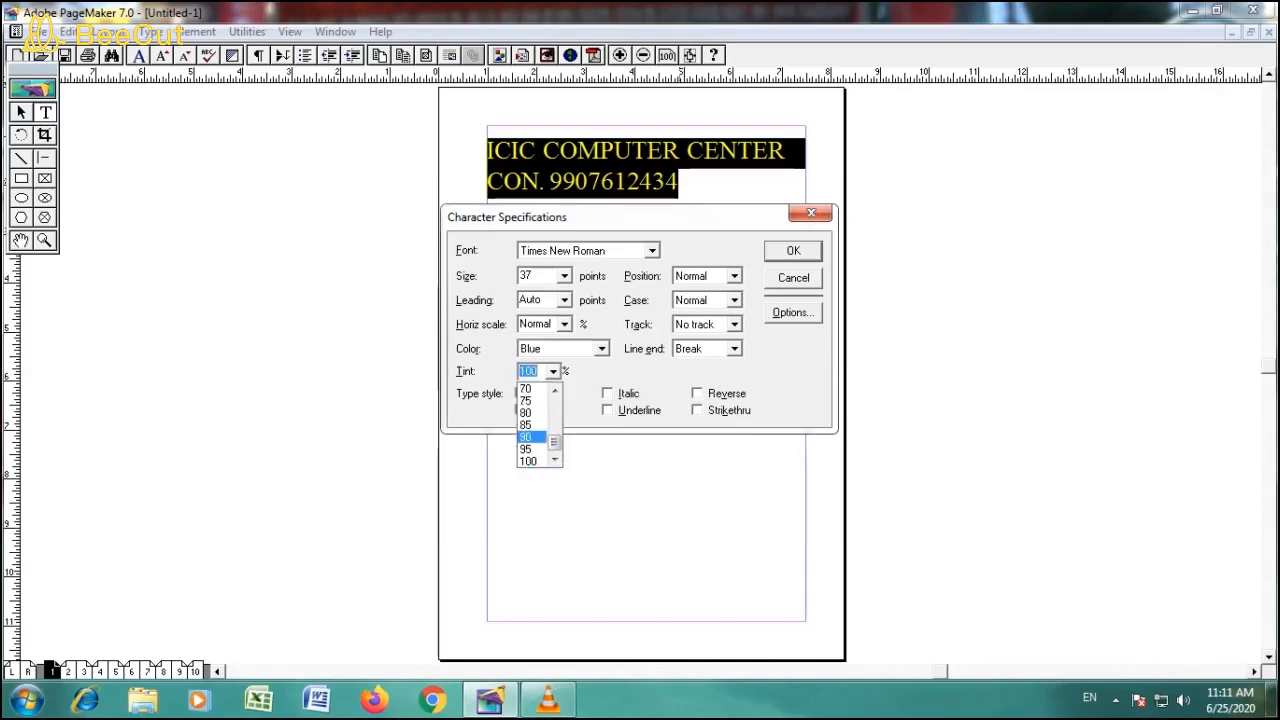
scroll(539, 425, up, 5)
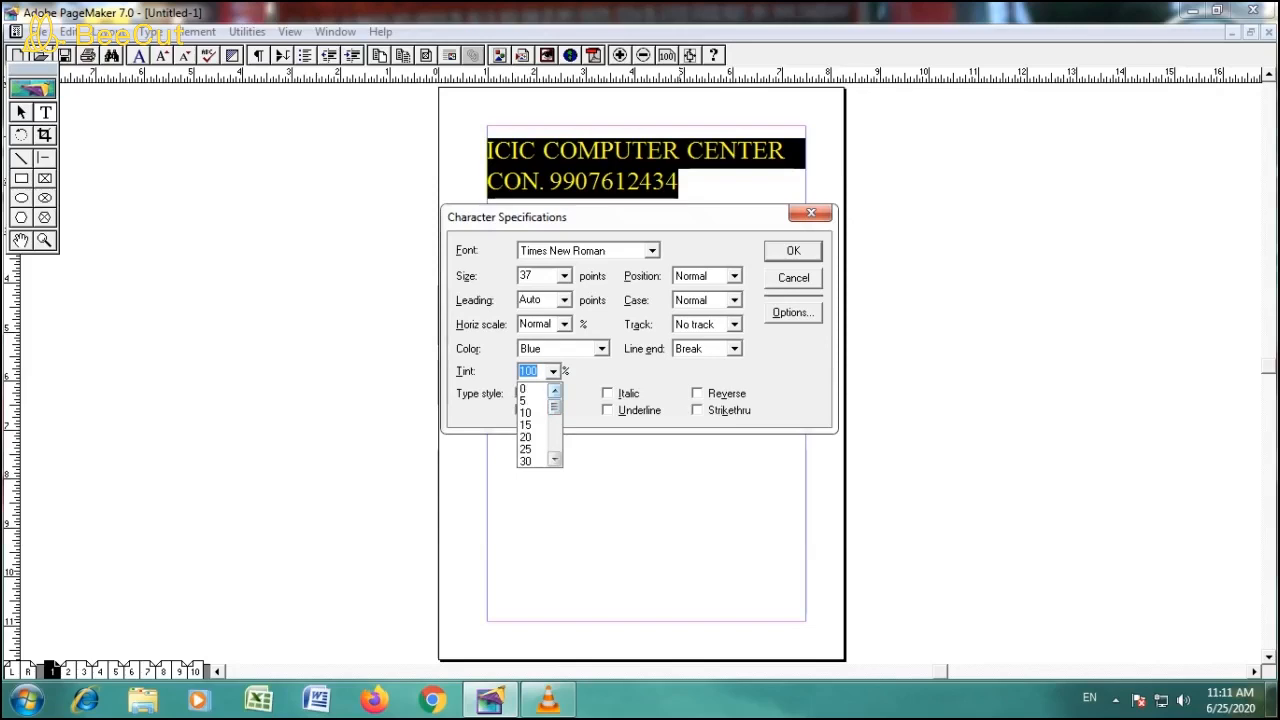
click(527, 449)
click(793, 250)
click(665, 181)
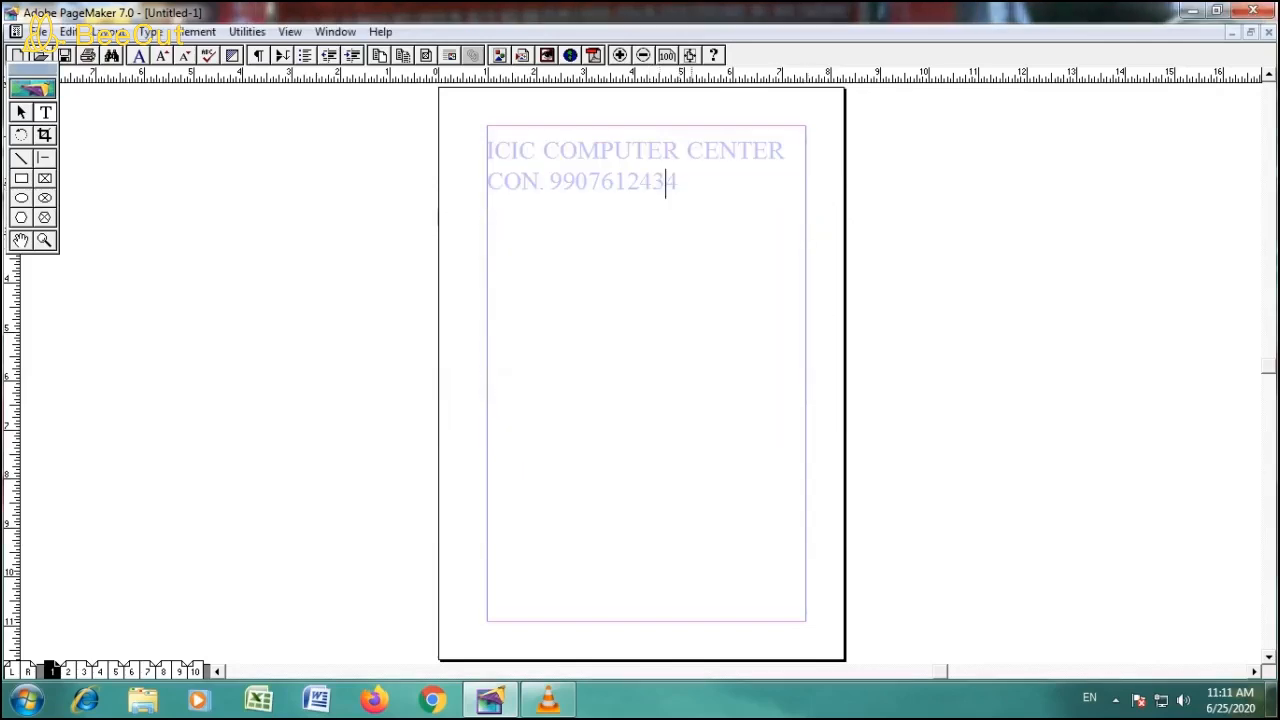
- Restore the tint of both text lines to 100% in the character specifications and deselect them
drag(487, 151, 684, 182)
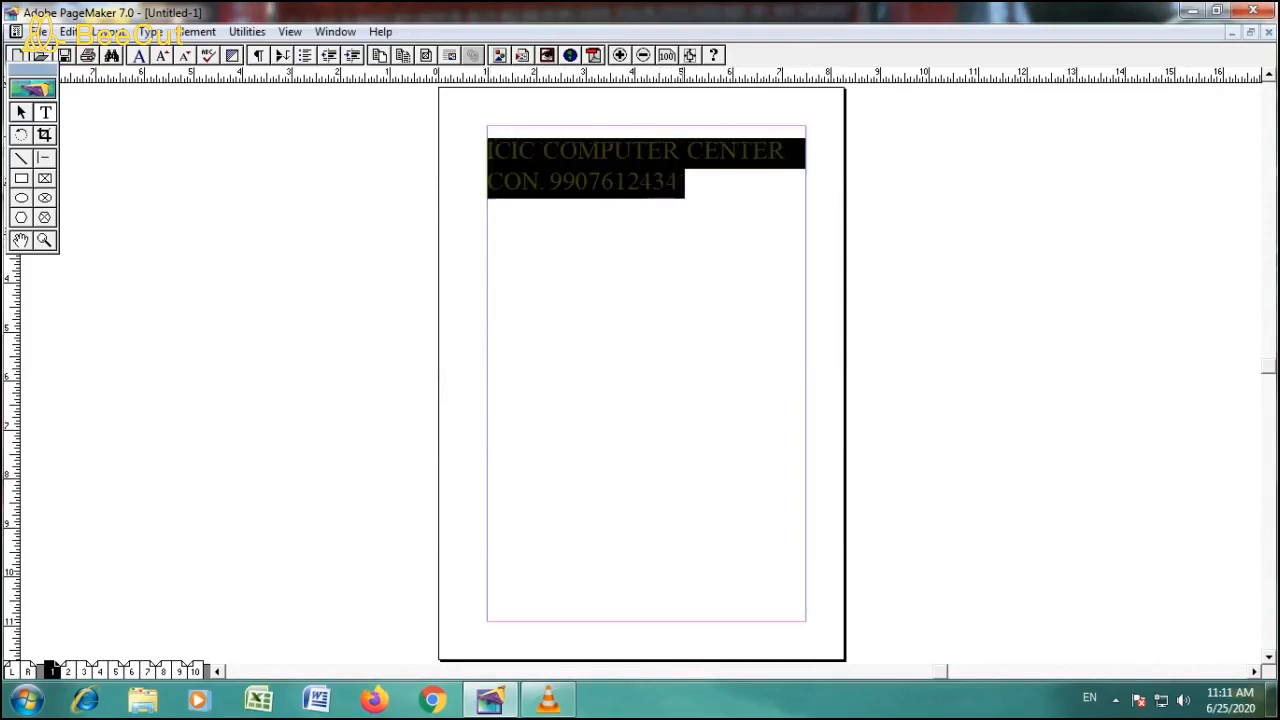
key(ctrl+t)
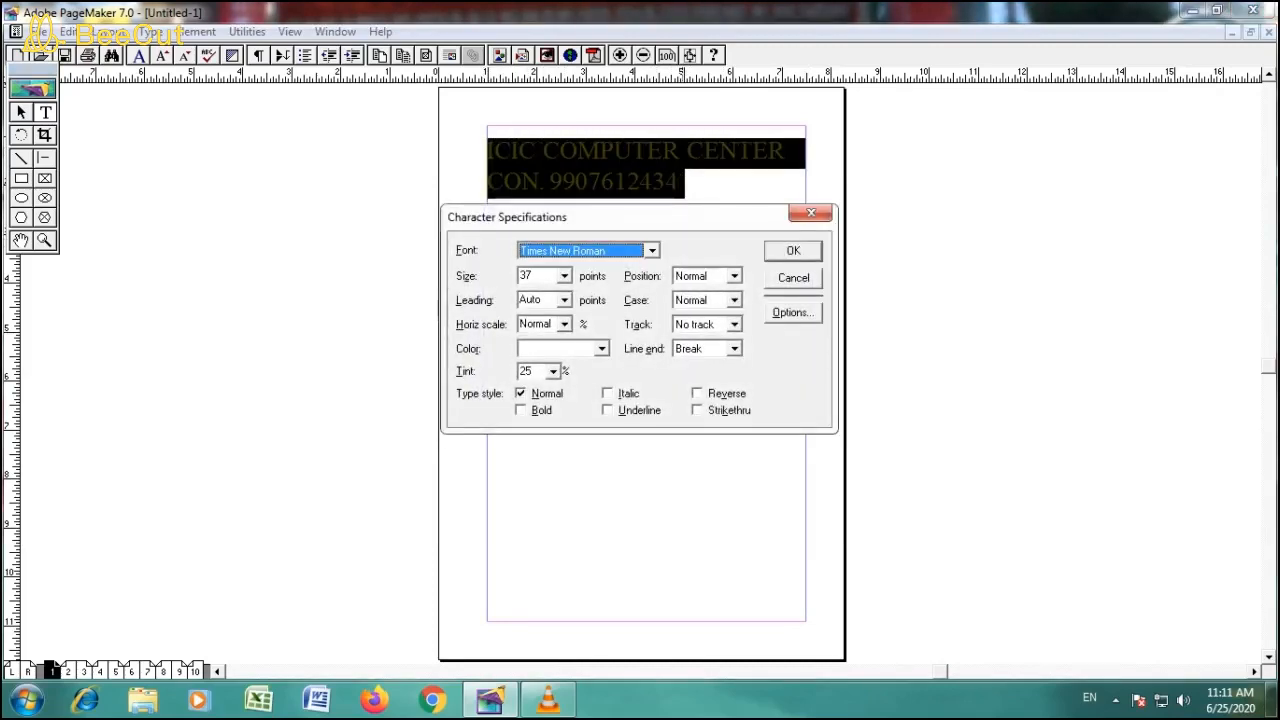
click(553, 371)
drag(554, 420, 554, 444)
click(527, 461)
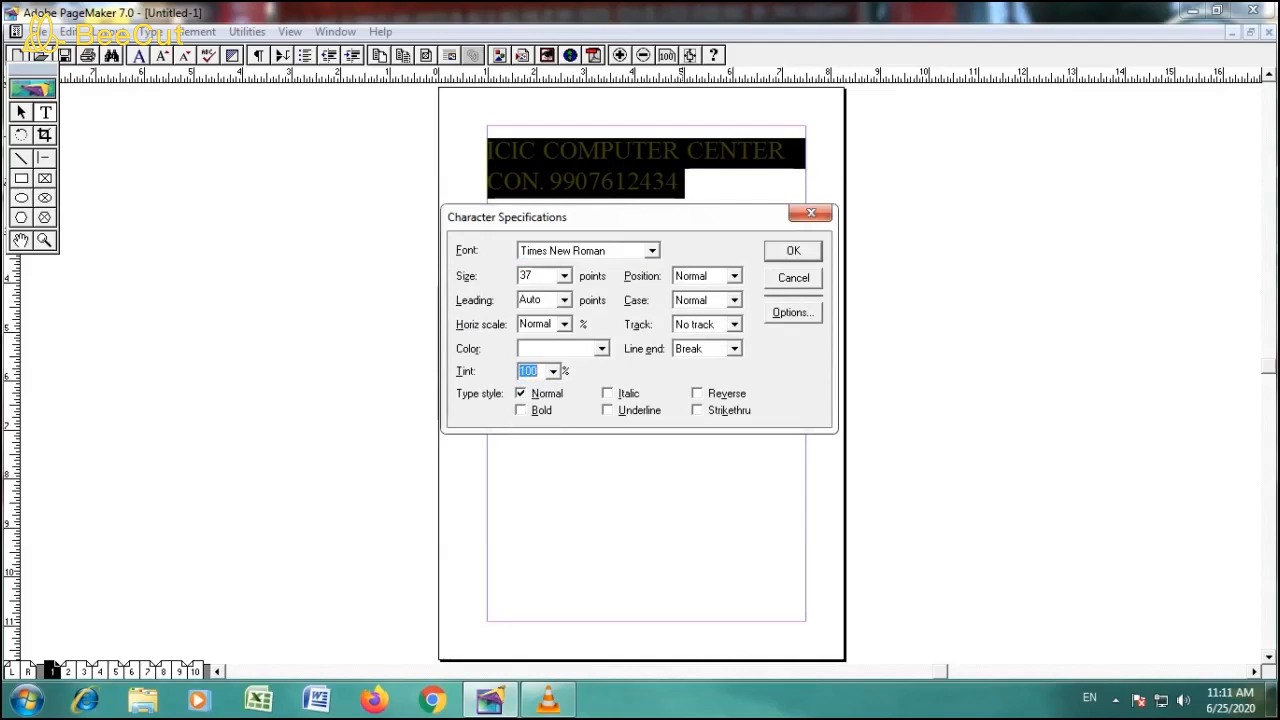
click(793, 251)
click(686, 185)
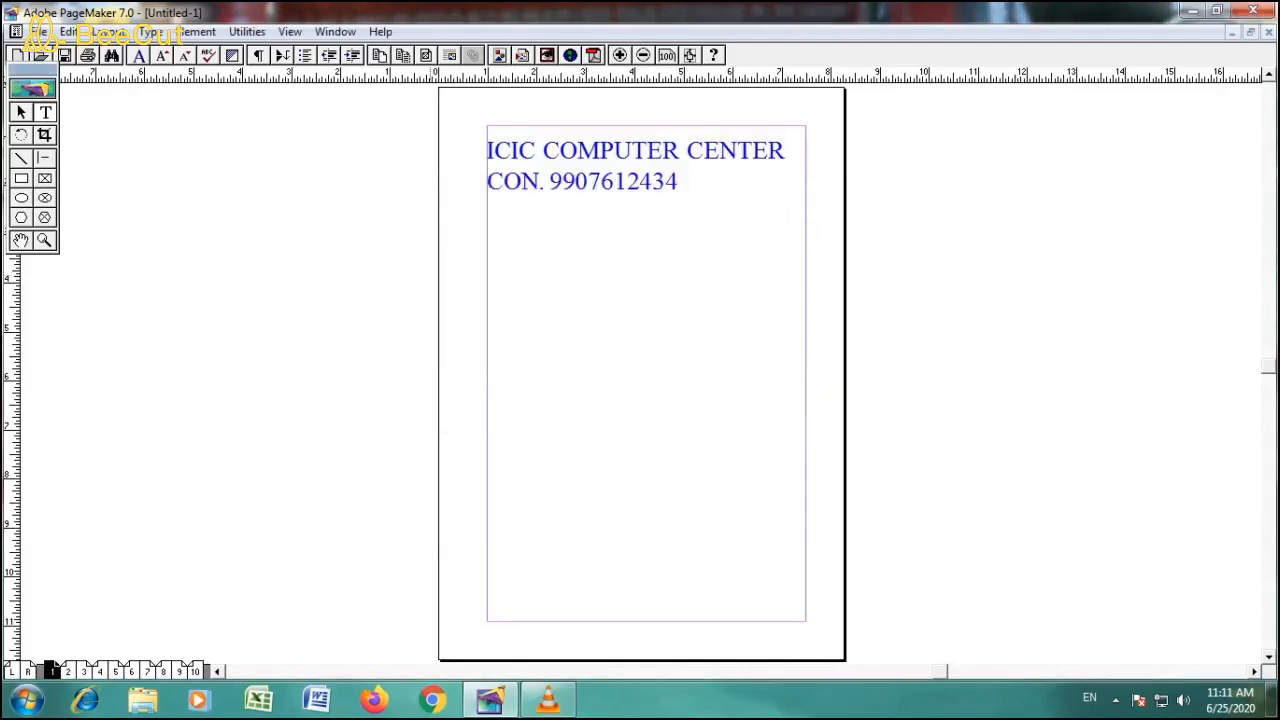
- Apply the Bold, Italic and Underline type styles to the heading and contact line, and deselect the text
click(494, 153)
key(ctrl+a)
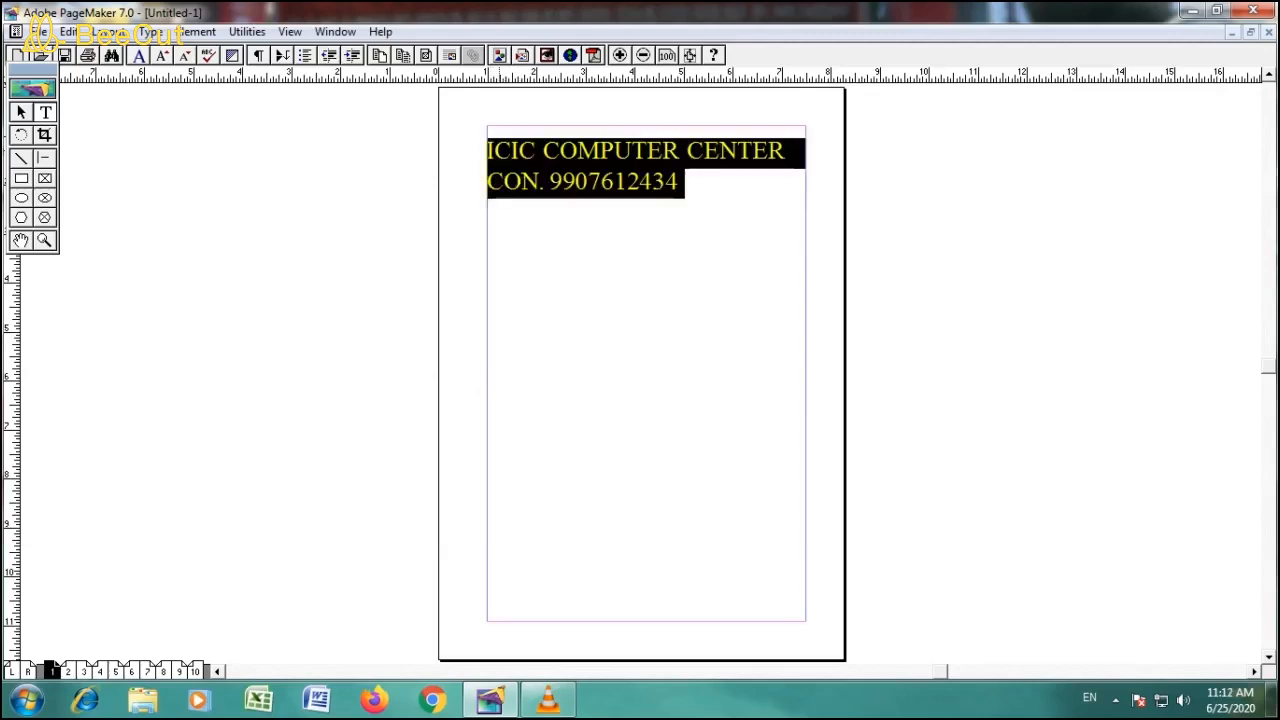
key(ctrl+t)
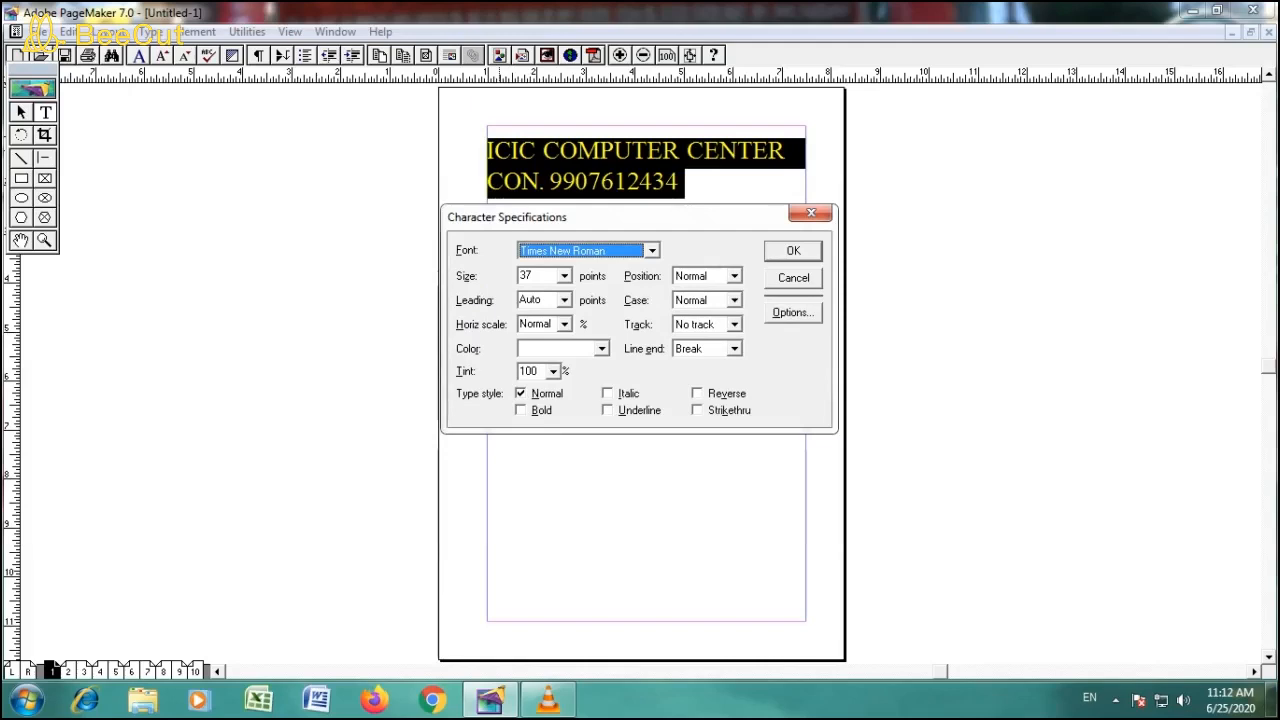
key(alt+b)
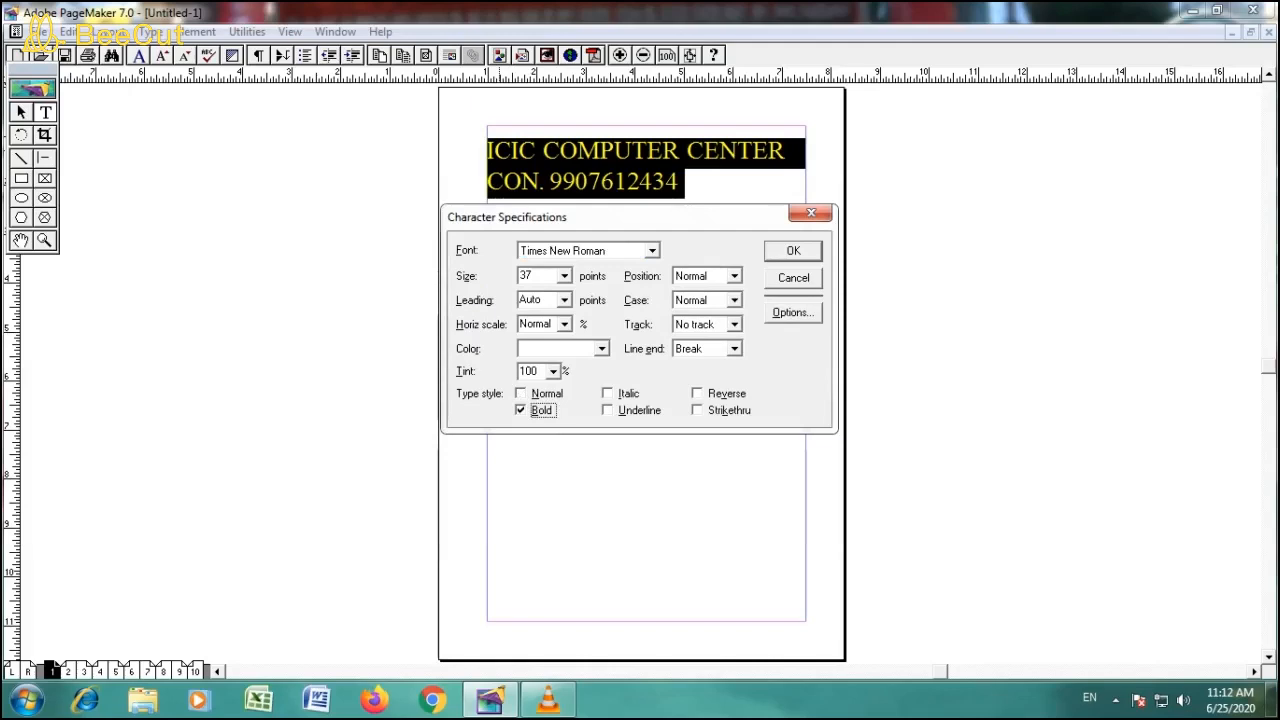
key(Tab)
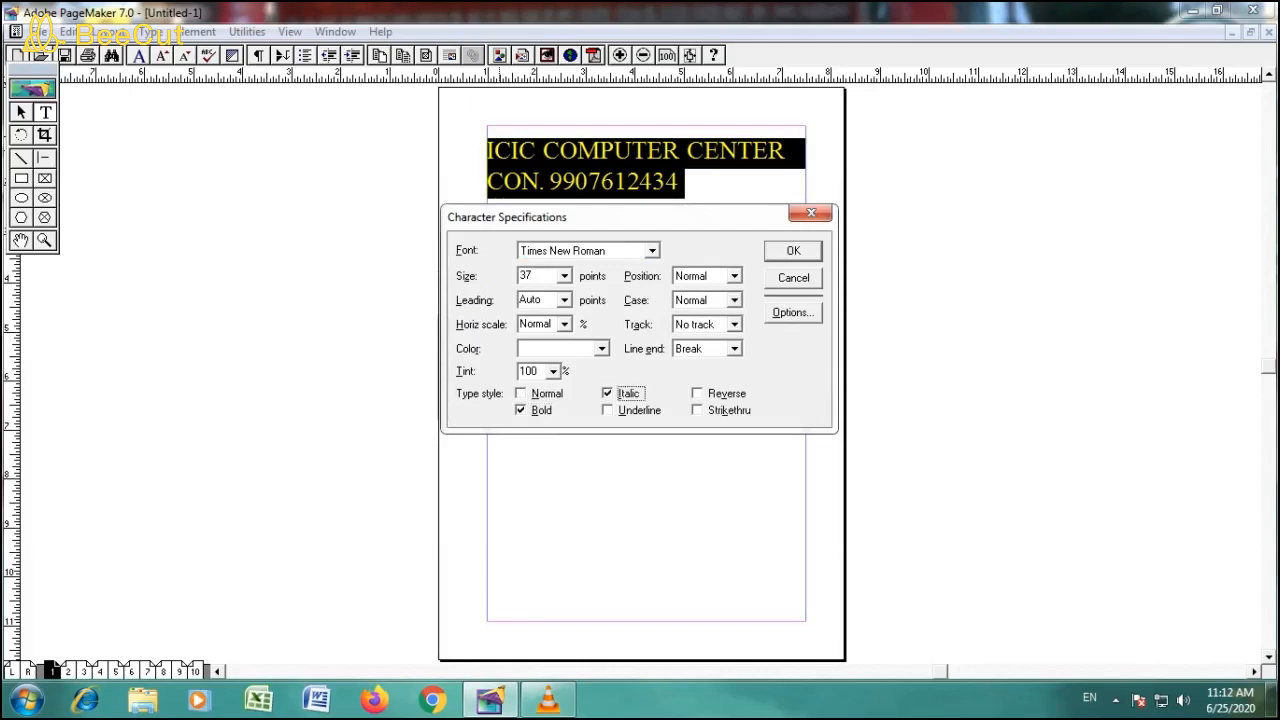
key(alt+u)
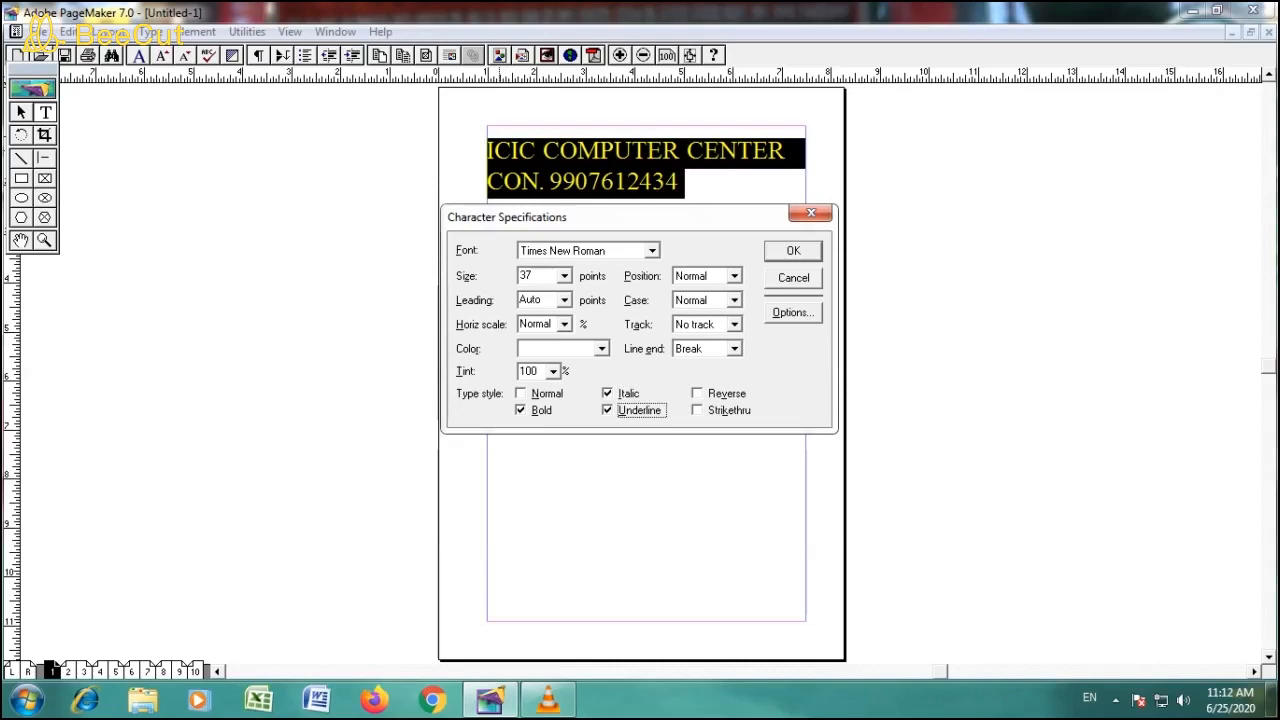
key(Return)
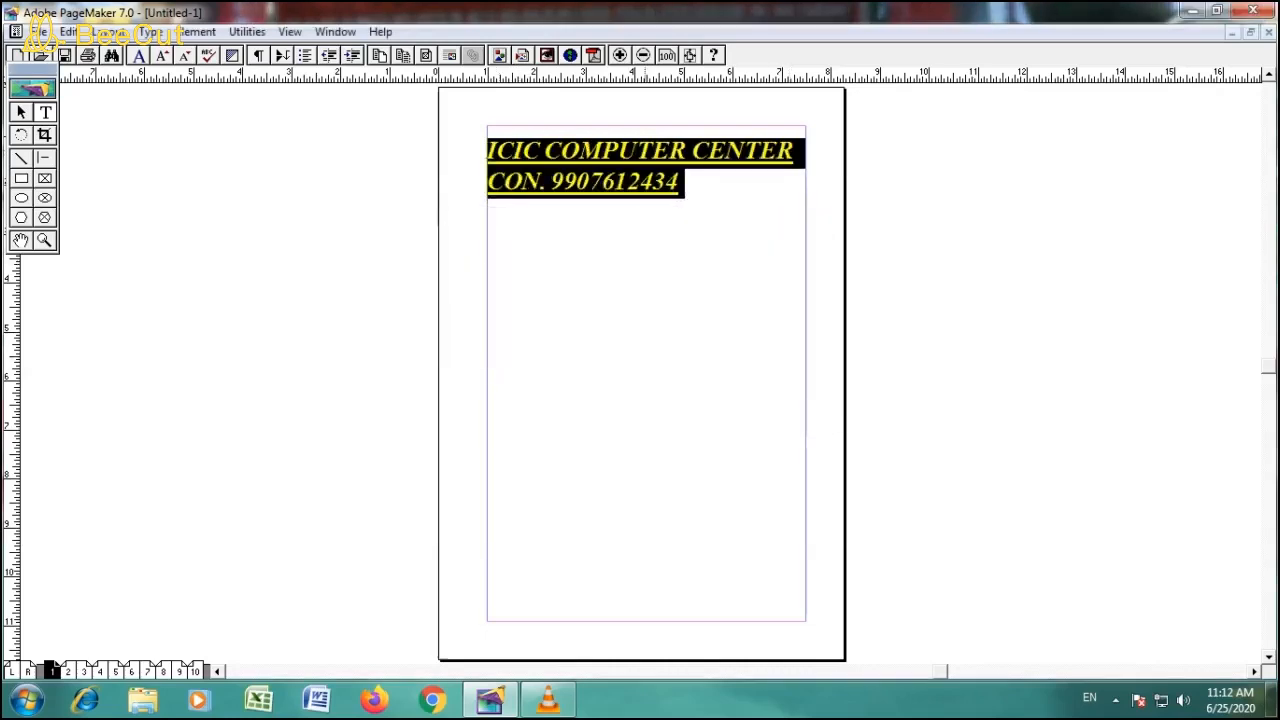
click(686, 183)
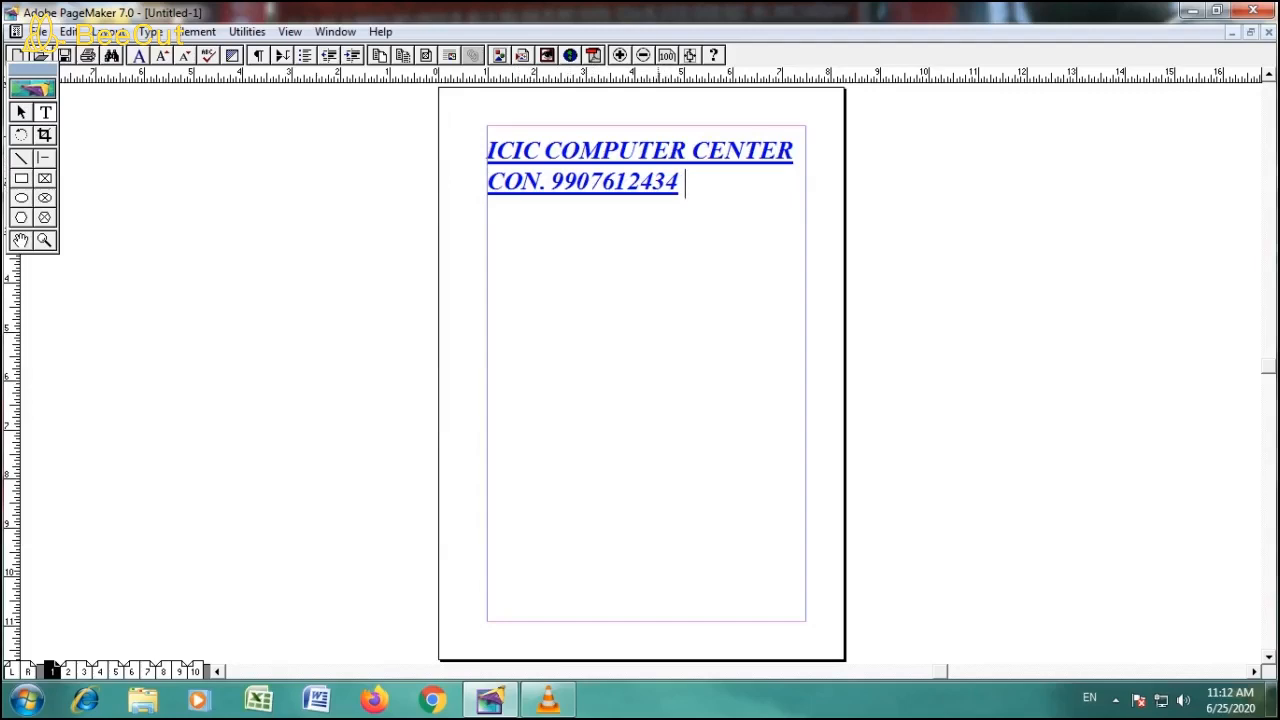
- Remove the Underline type style from all the text in the character specifications, keeping Bold and Italic
key(ctrl+t)
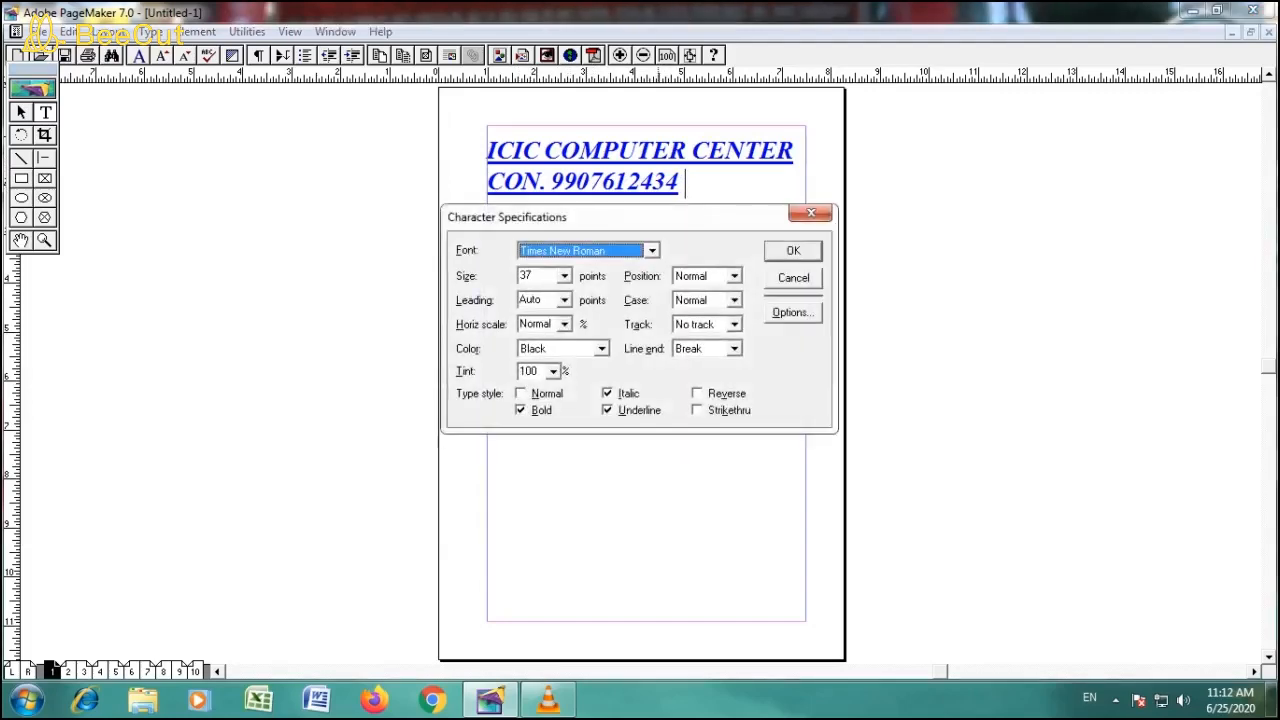
key(Escape)
key(ctrl+a)
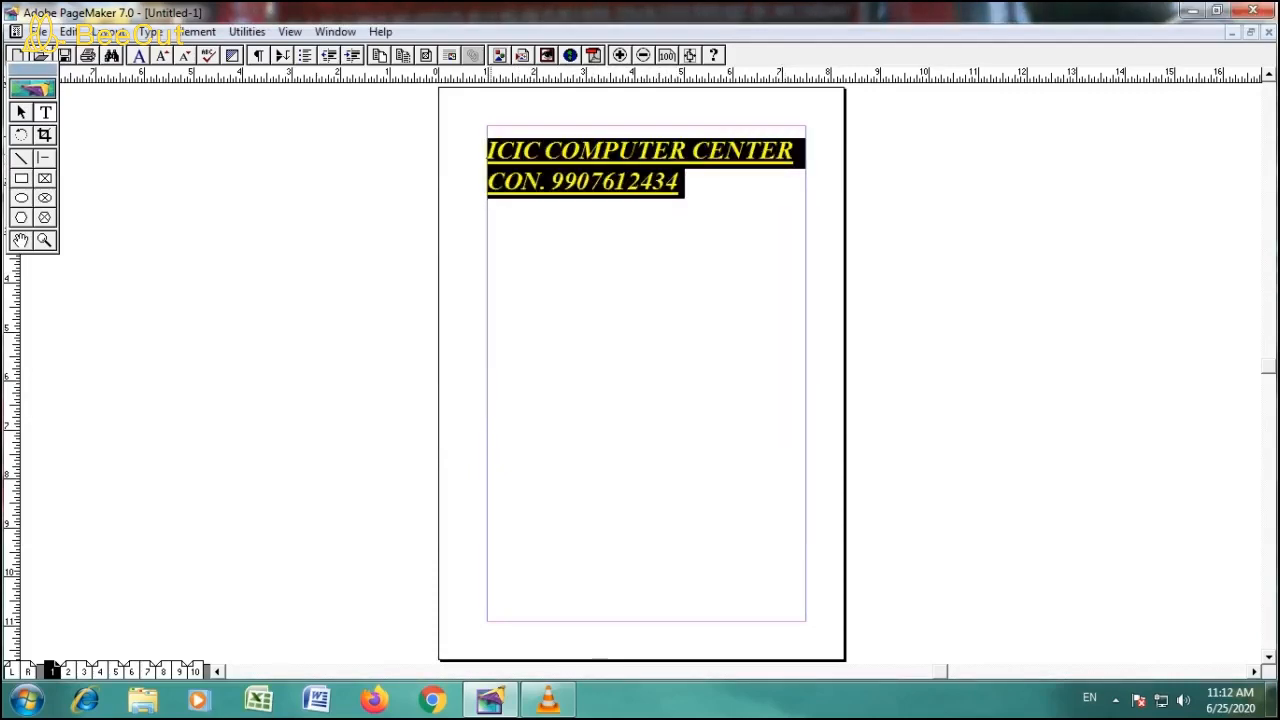
key(ctrl+t)
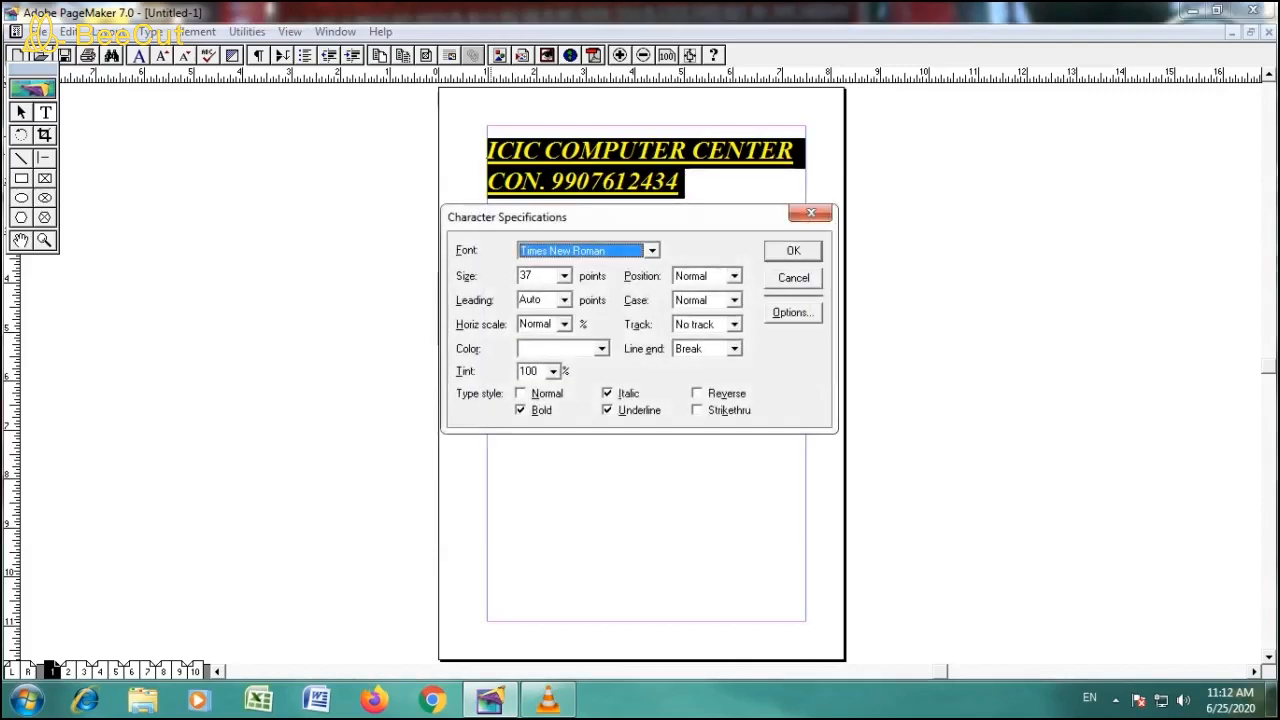
key(alt+u)
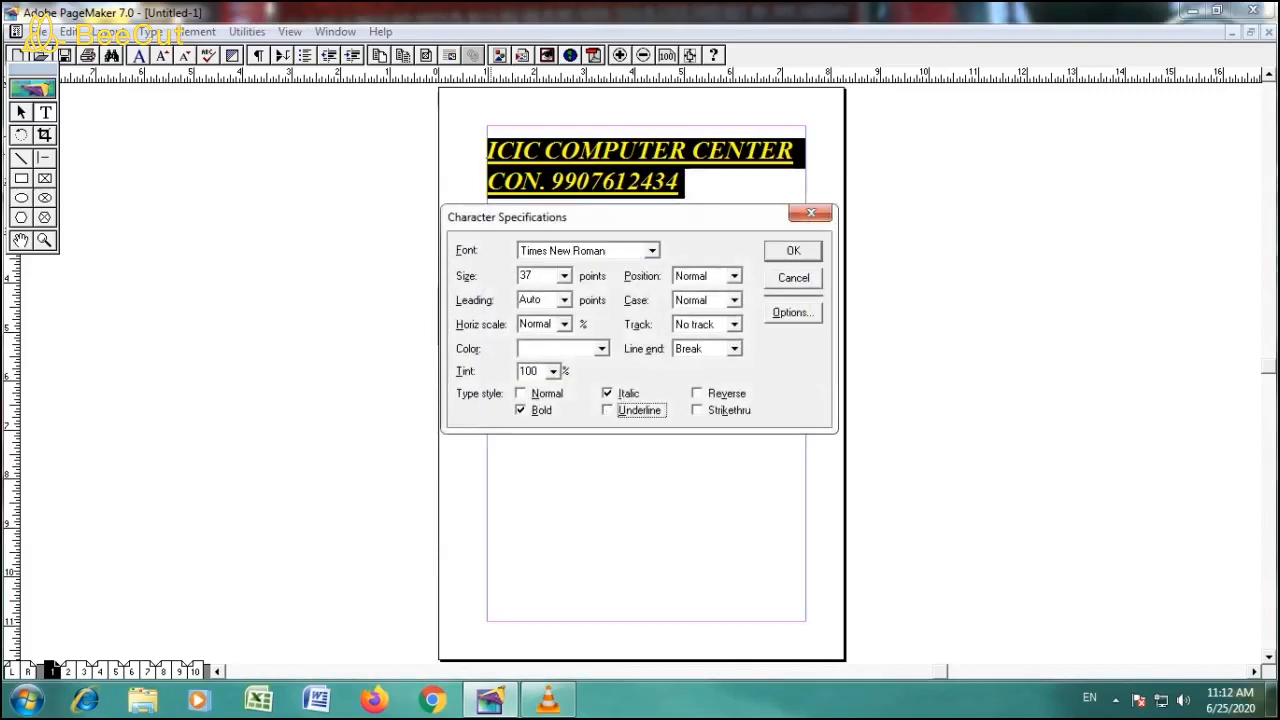
key(Return)
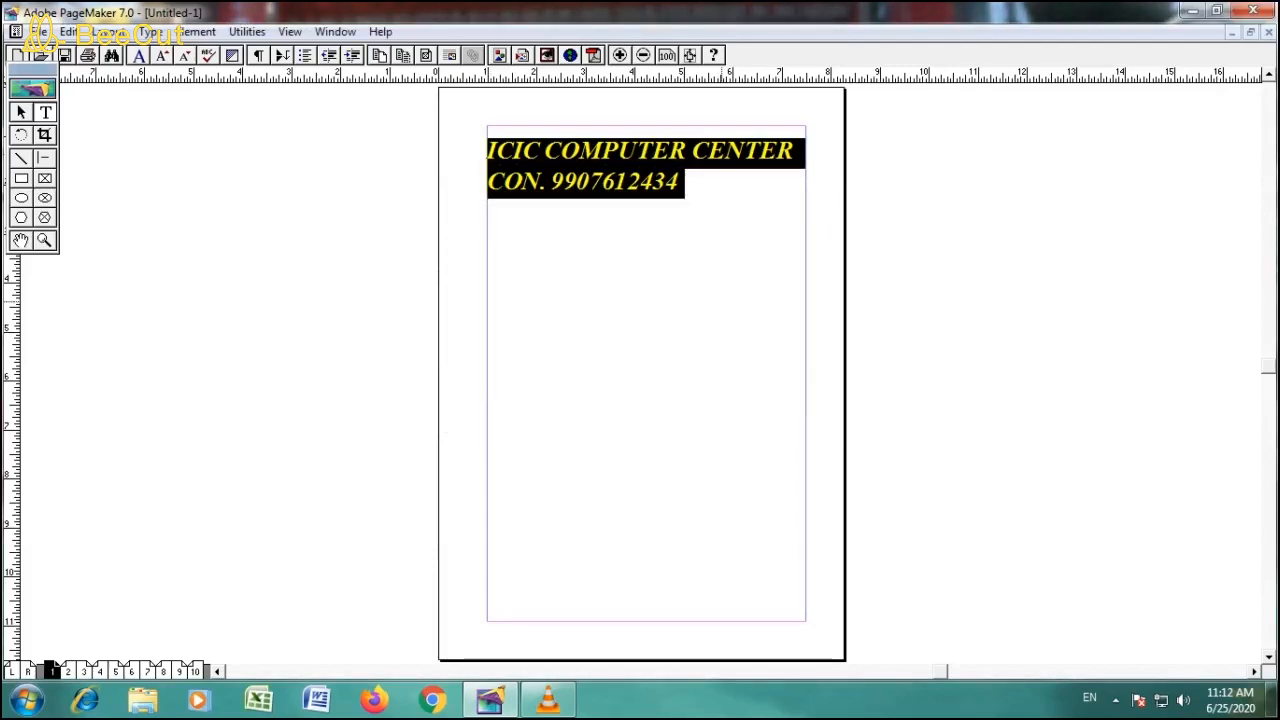
- Apply the Reverse type style to the heading and contact line and deselect the text
key(ctrl+t)
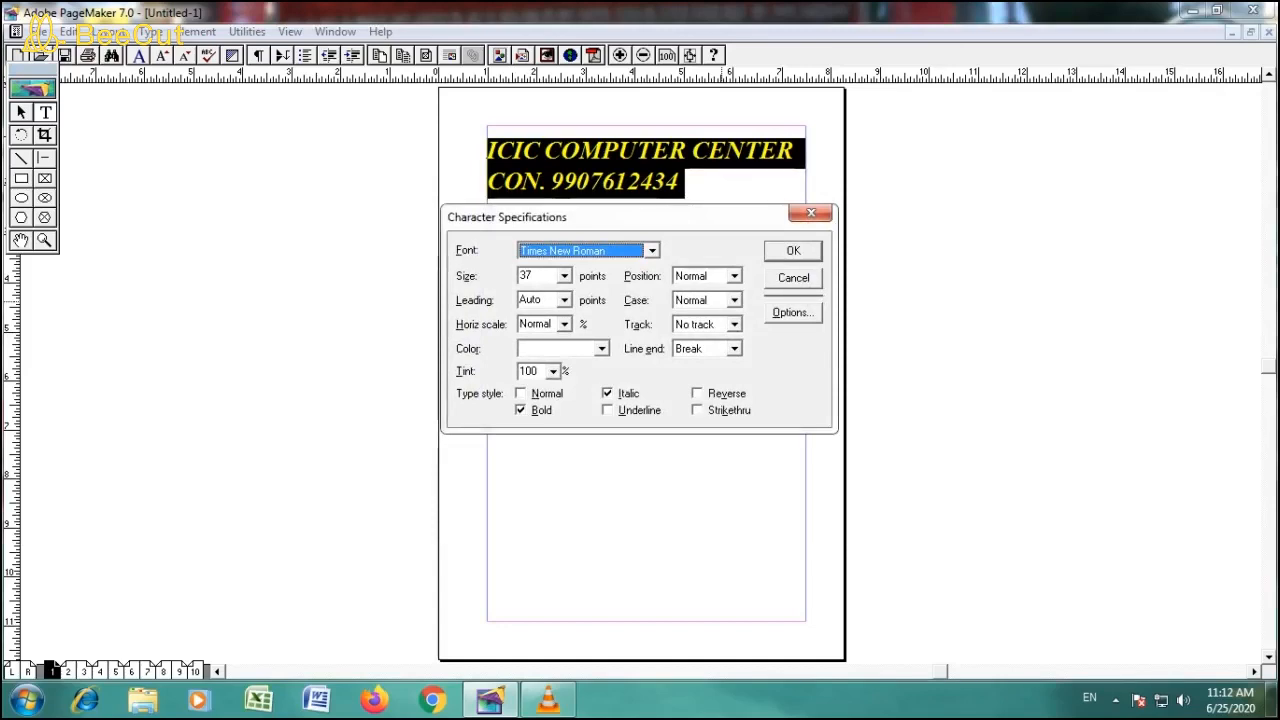
key(alt+v)
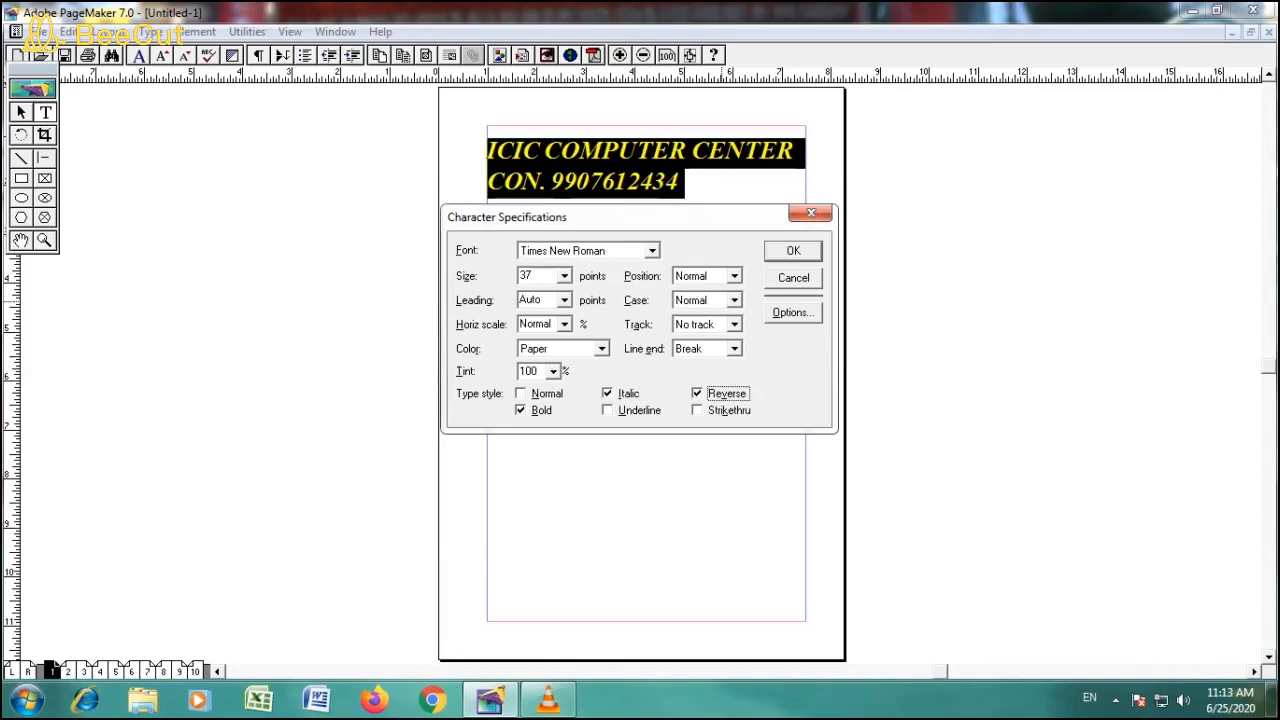
key(Return)
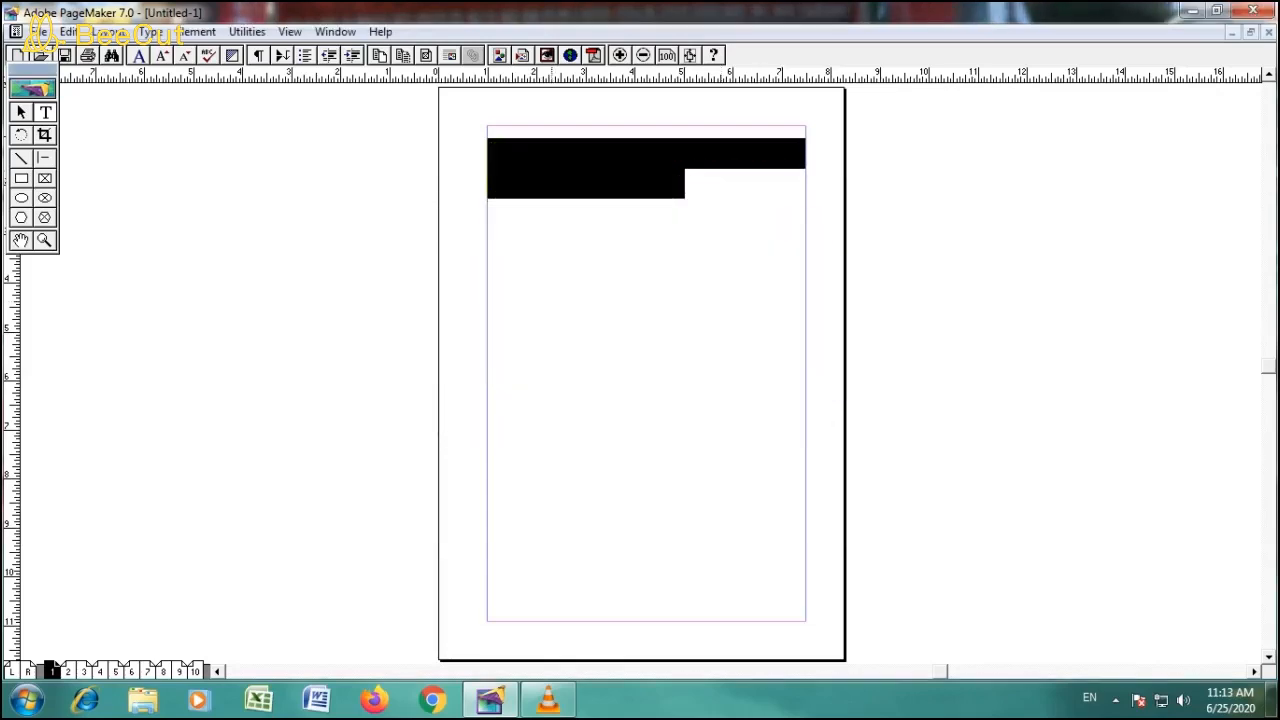
click(706, 185)
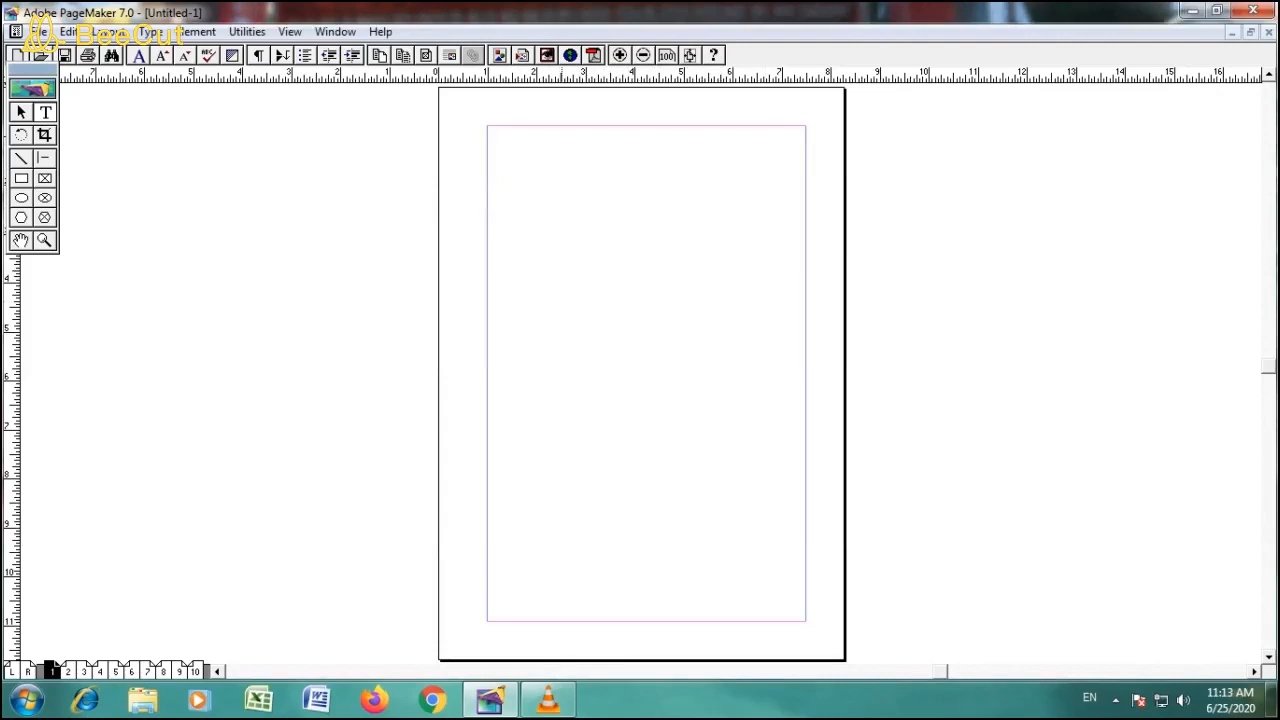
- Select all the text and turn off its Reverse type style in the character specifications
key(ctrl+a)
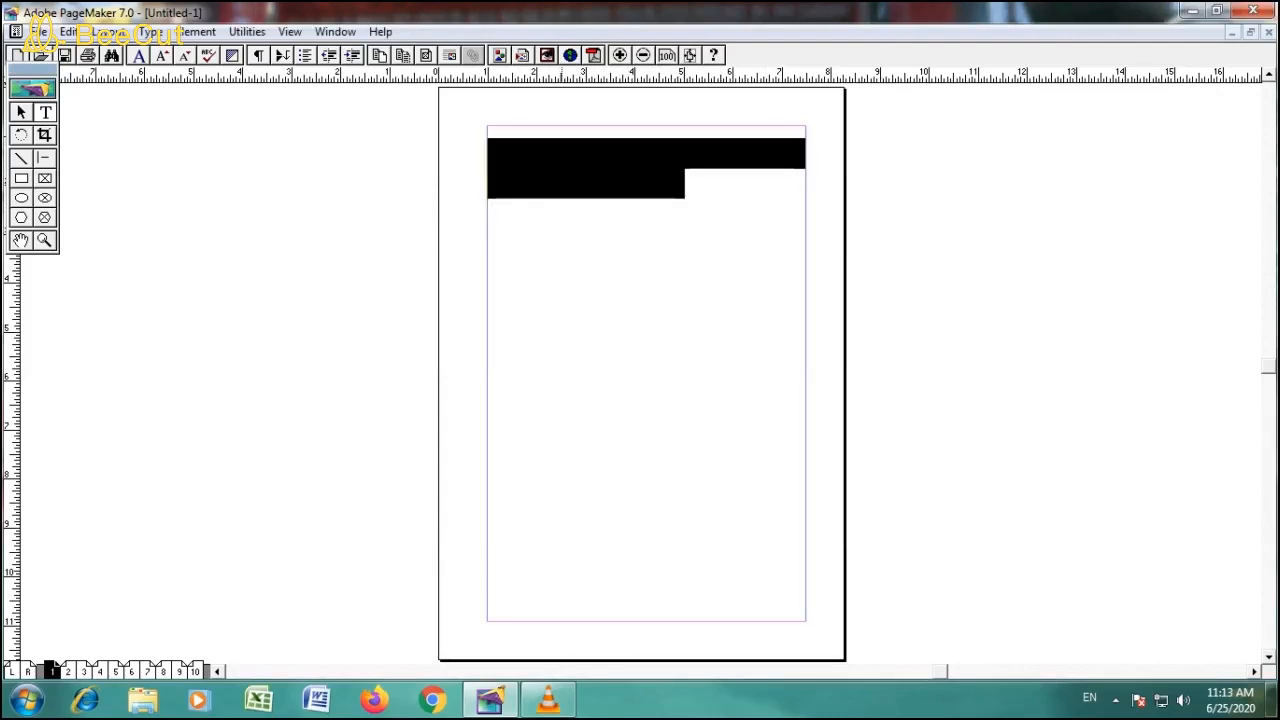
key(ctrl+t)
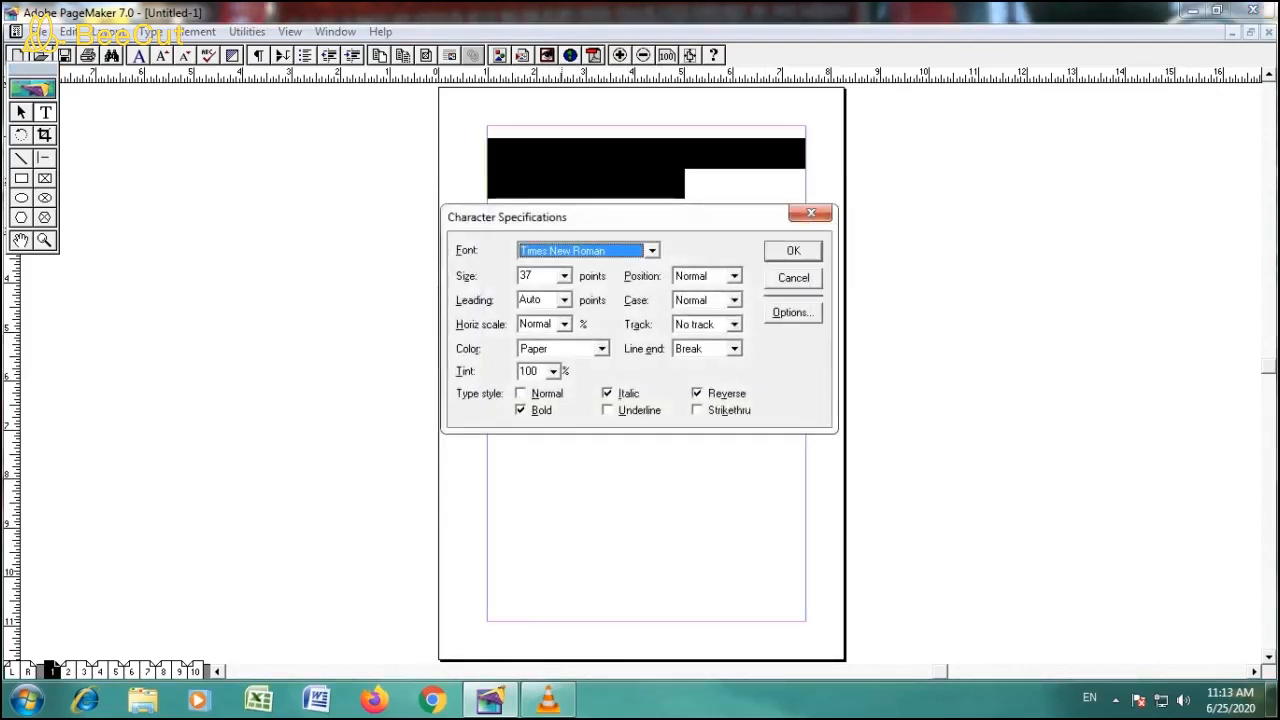
key(alt+v)
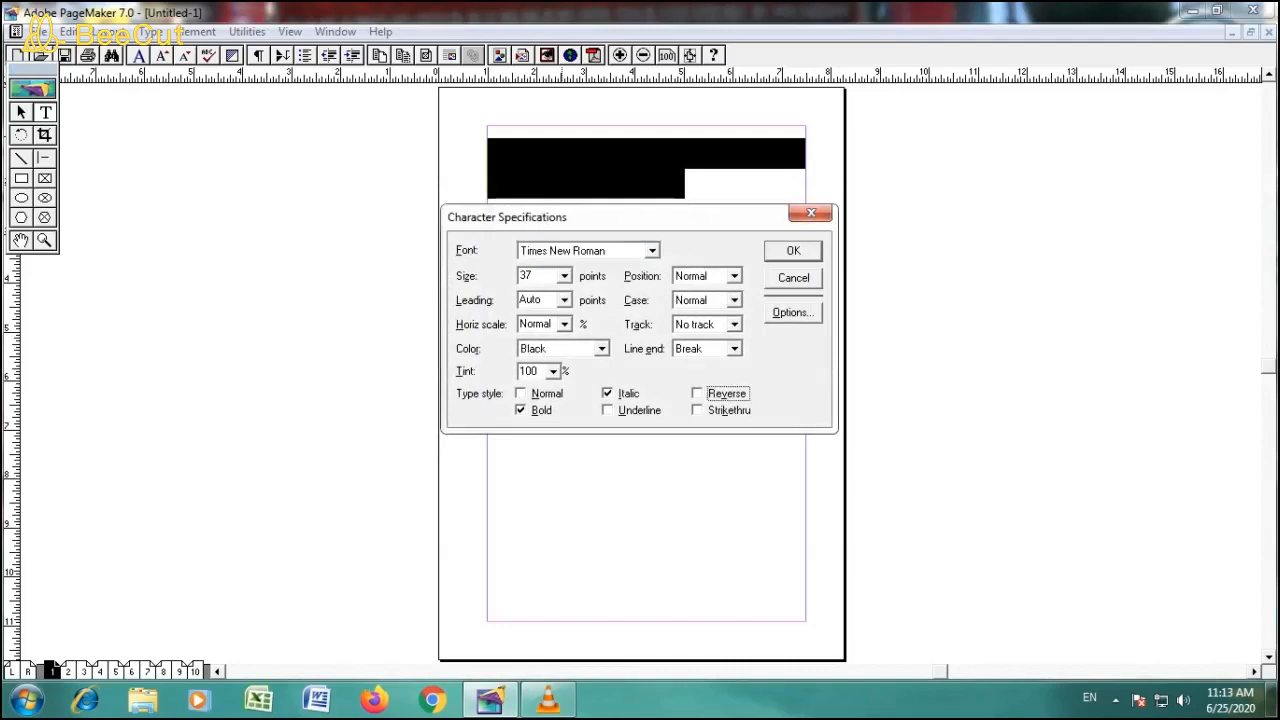
key(Return)
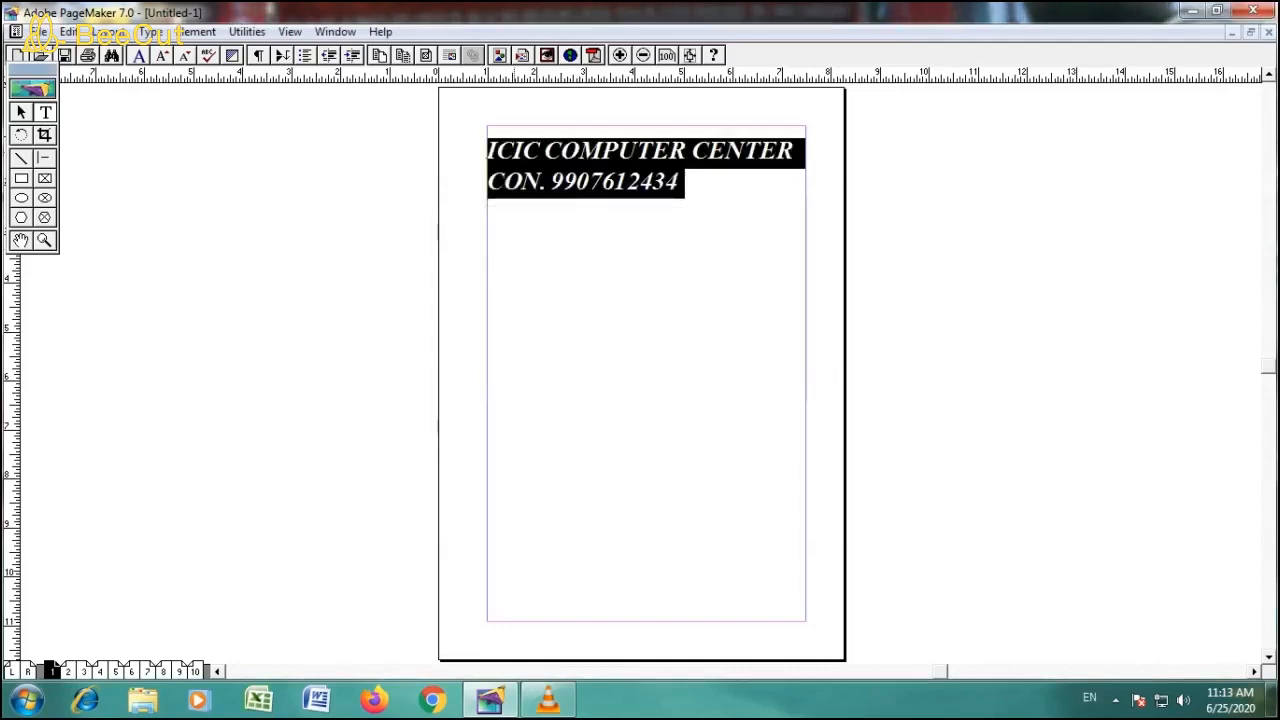
- Apply the Strikethru type style to both text lines and deselect them
key(ctrl+t)
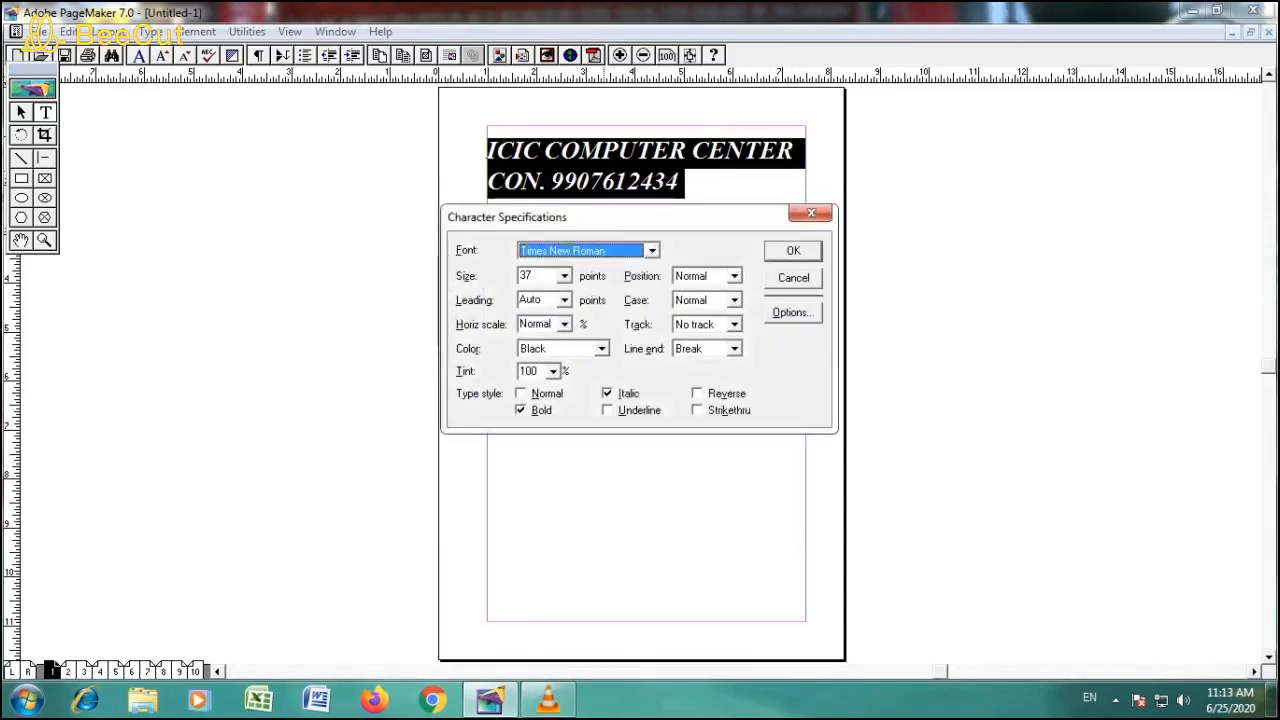
key(alt+k)
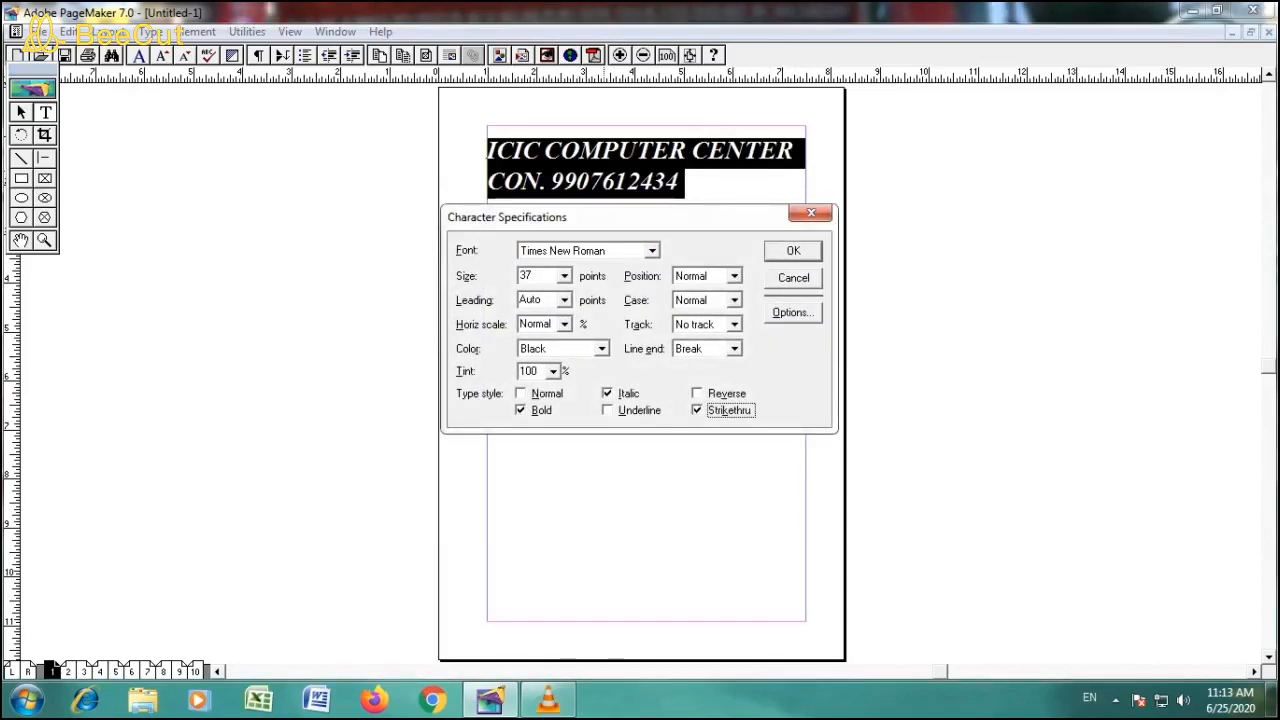
key(Return)
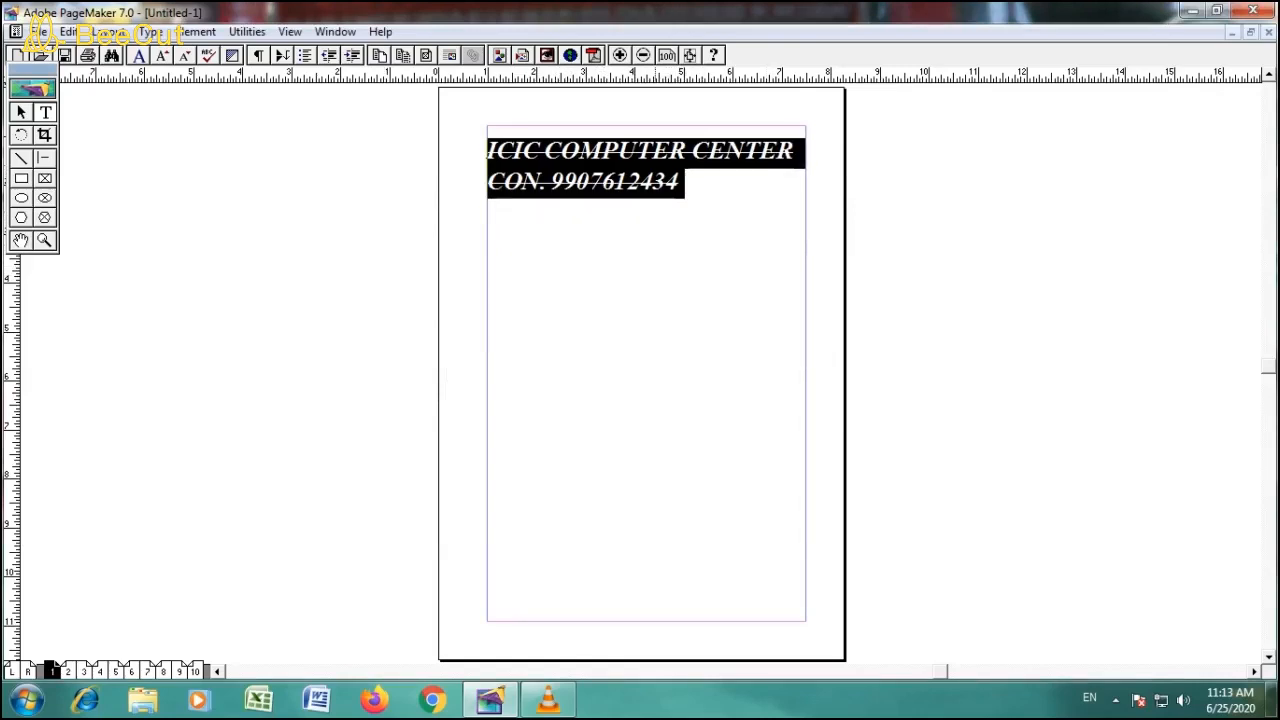
click(687, 184)
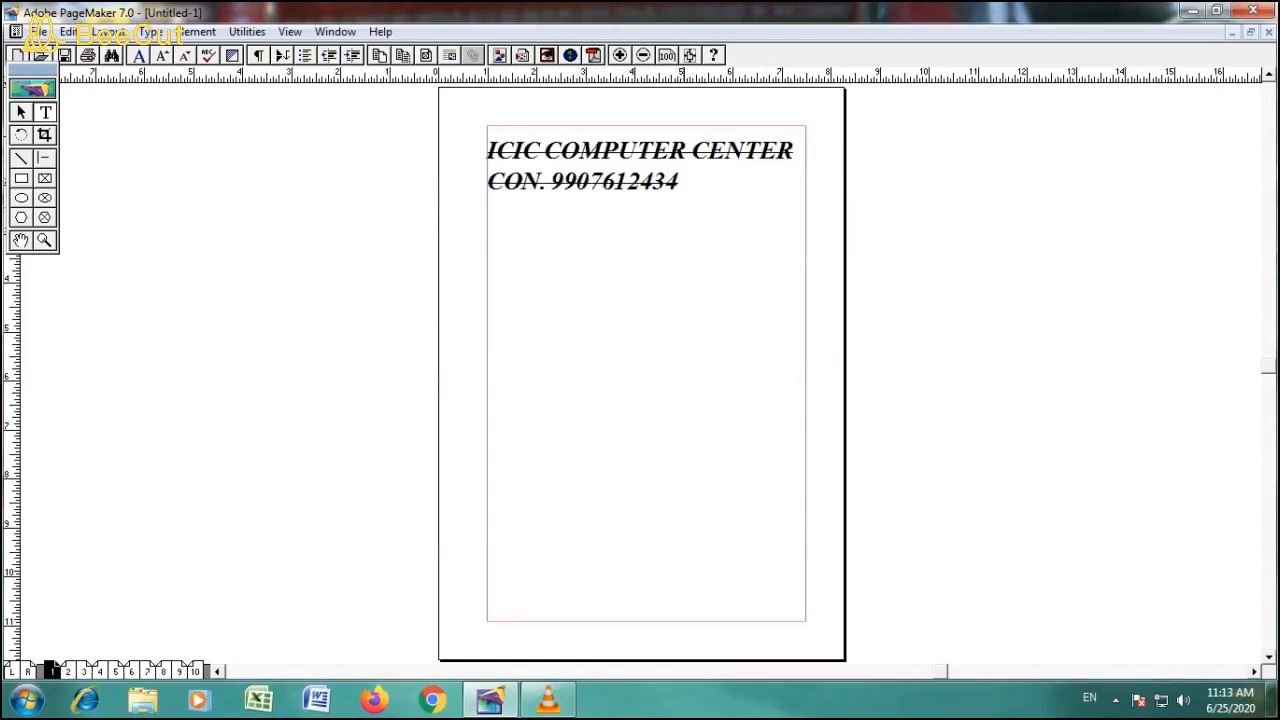
- Enter 50 with Strikethru on a new third line, turn off Strikethru at the cursor and add 40 after it
key(Return)
text(50)
key(ctrl+t)
key(alt+k)
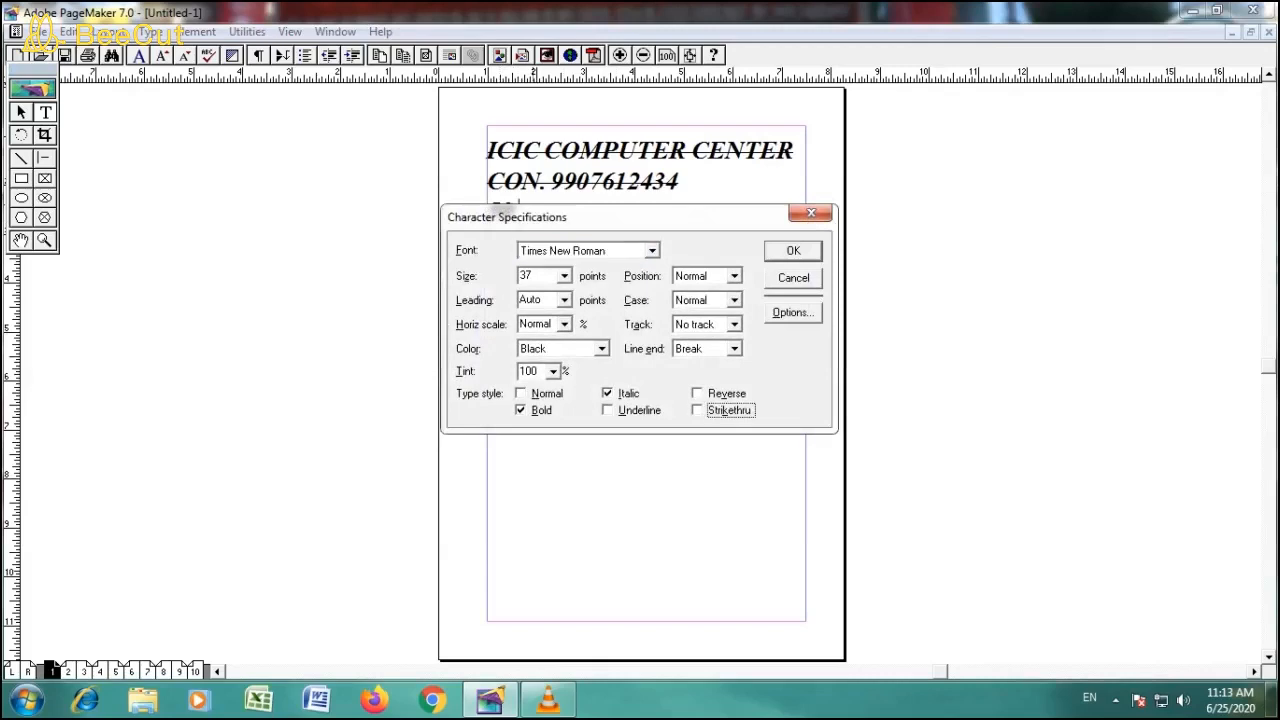
key(Return)
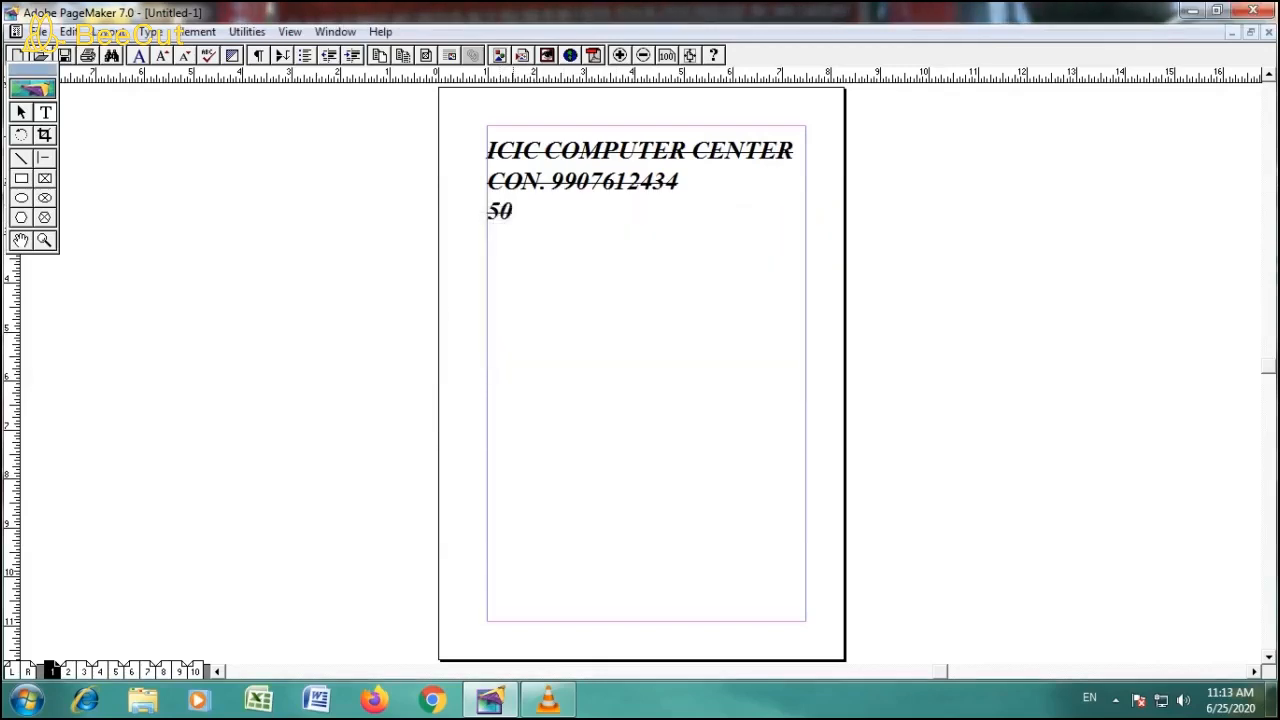
text(40)
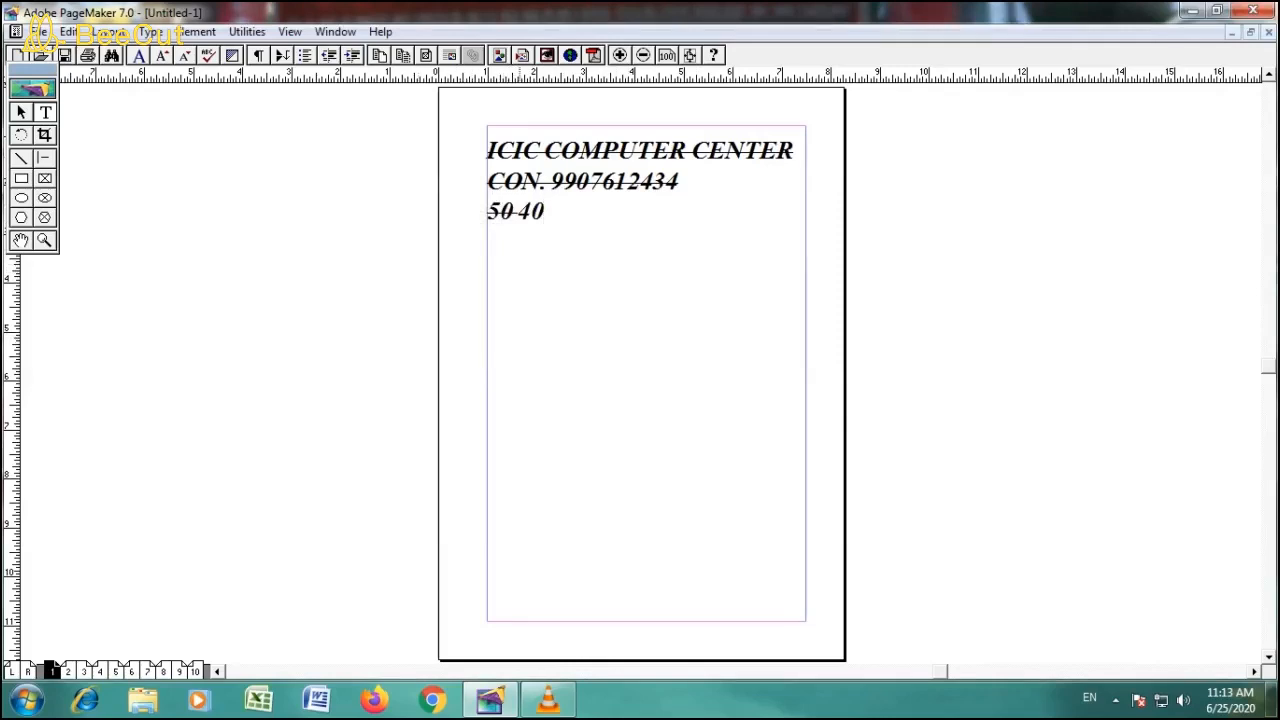
- Delete the sample numbers 50 and 40 from the third line
key(BackSpace)
key(BackSpace)
key(BackSpace)
key(BackSpace)
key(BackSpace)
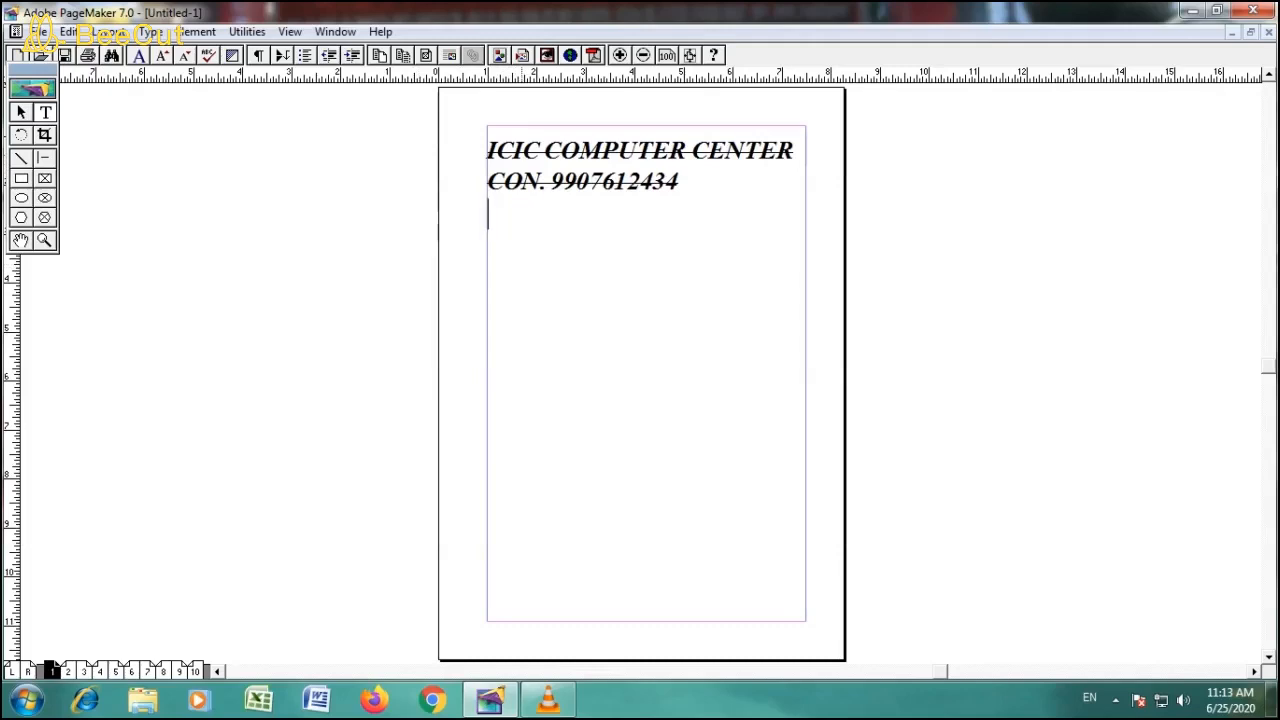
- Remove the Strikethru type style from all the text in the character specifications and deselect it
key(ctrl+a)
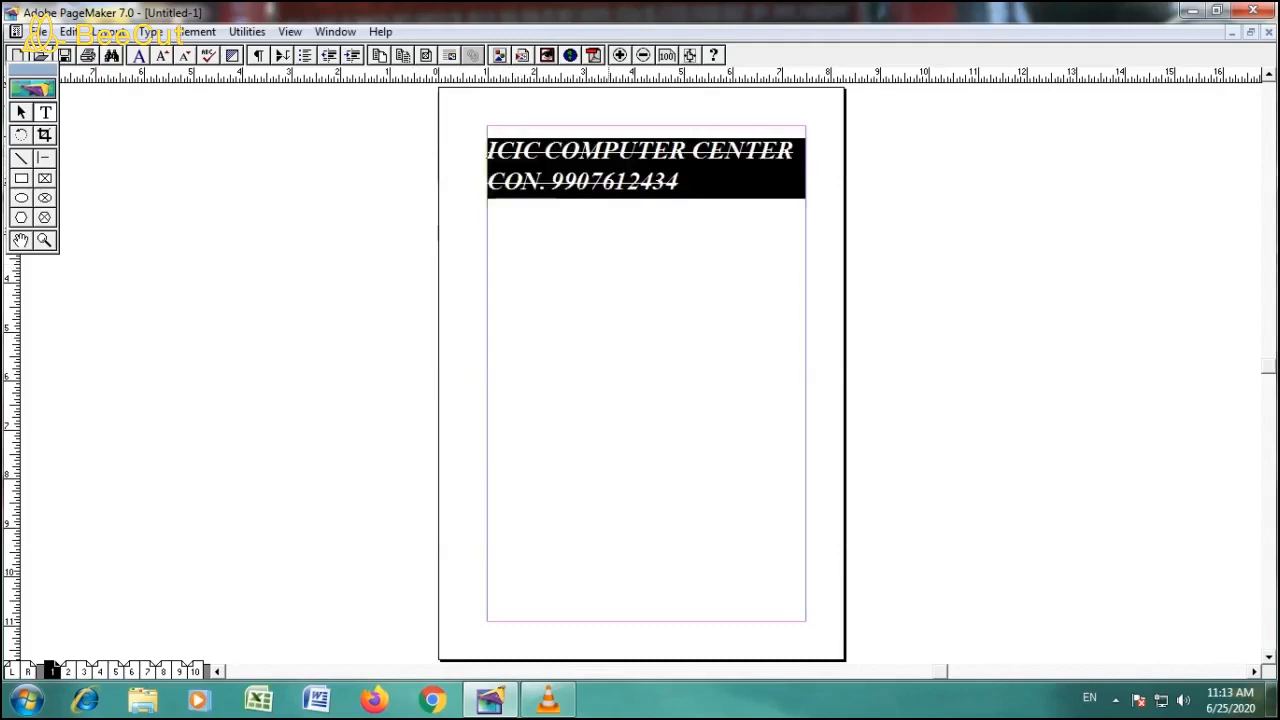
key(ctrl+t)
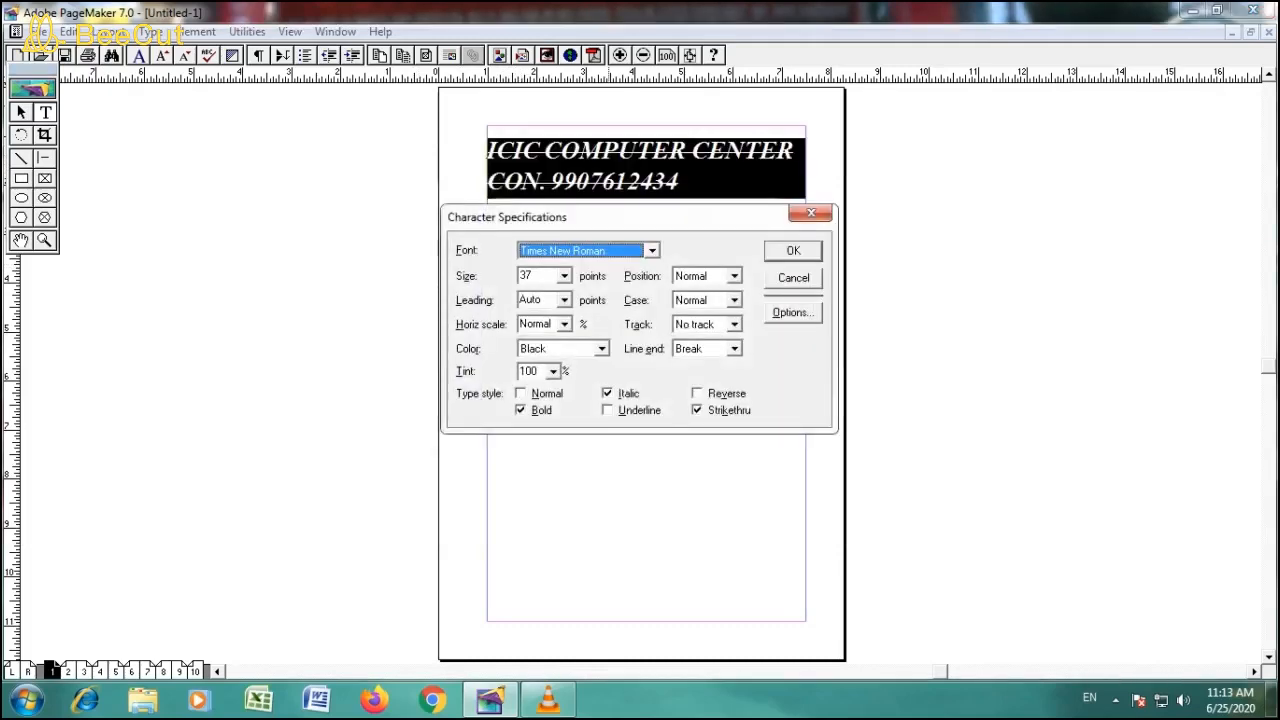
key(alt+k)
key(Return)
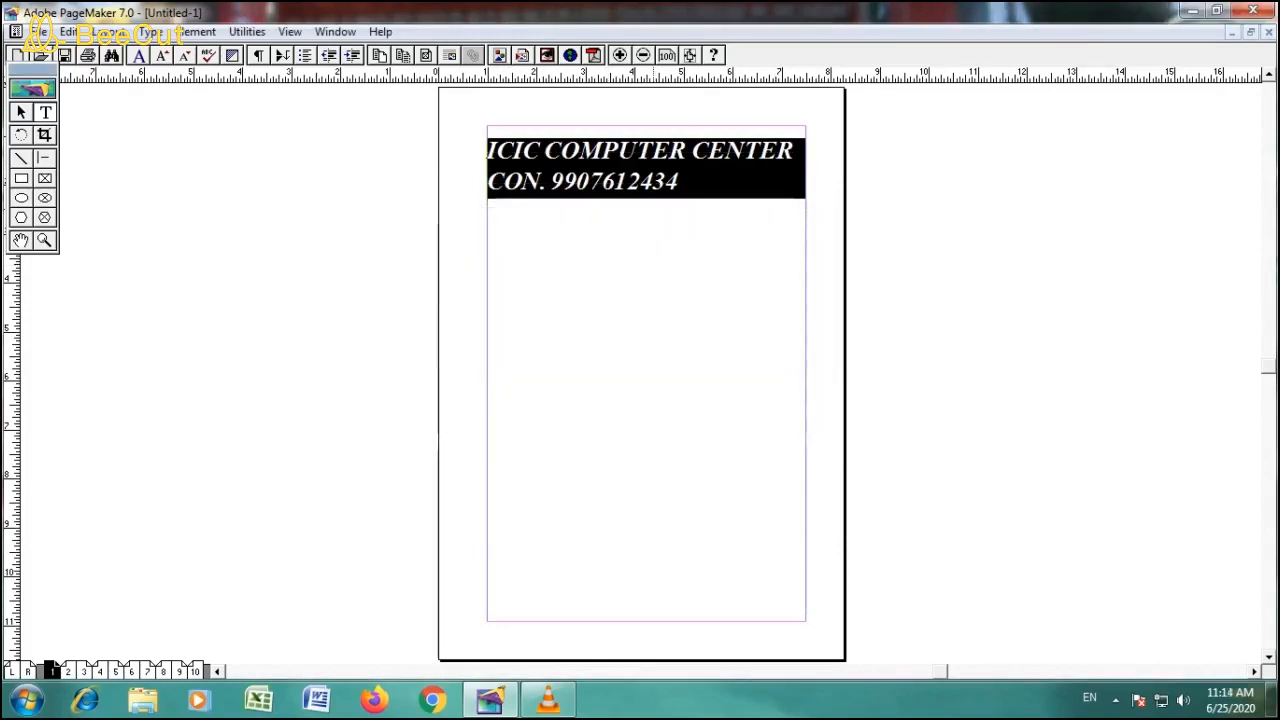
key(ctrl+t)
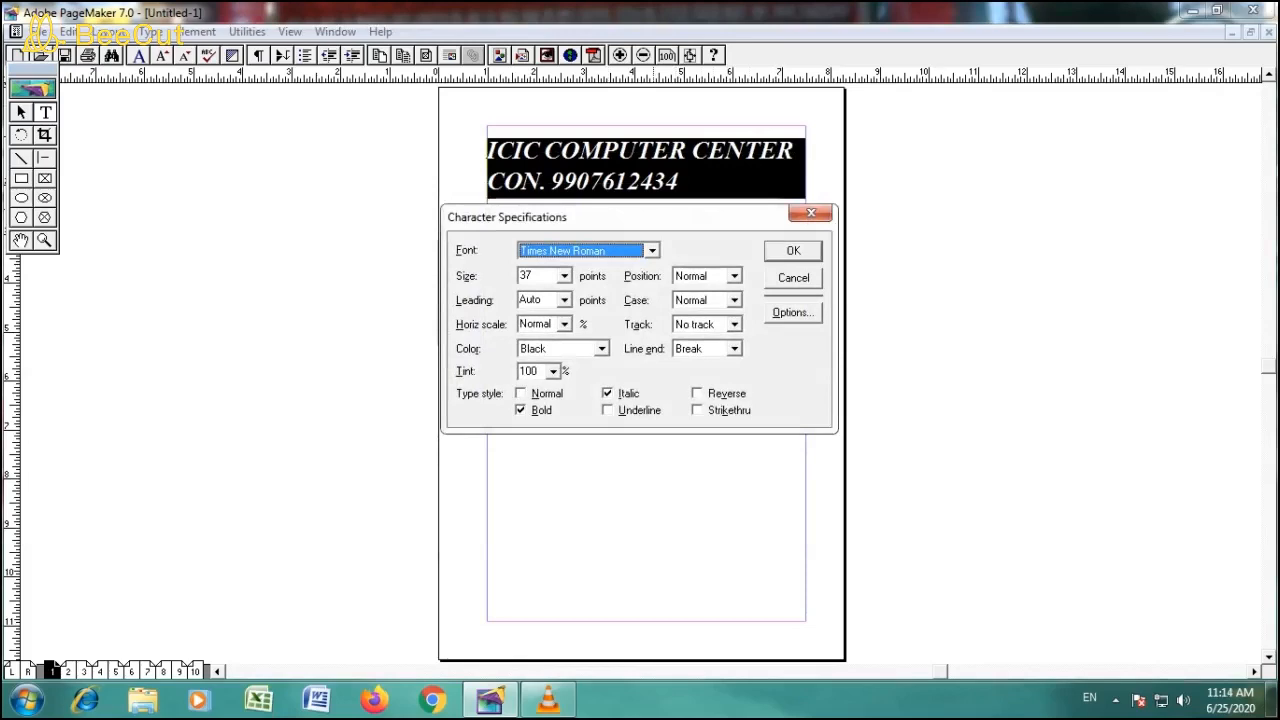
click(811, 213)
click(801, 186)
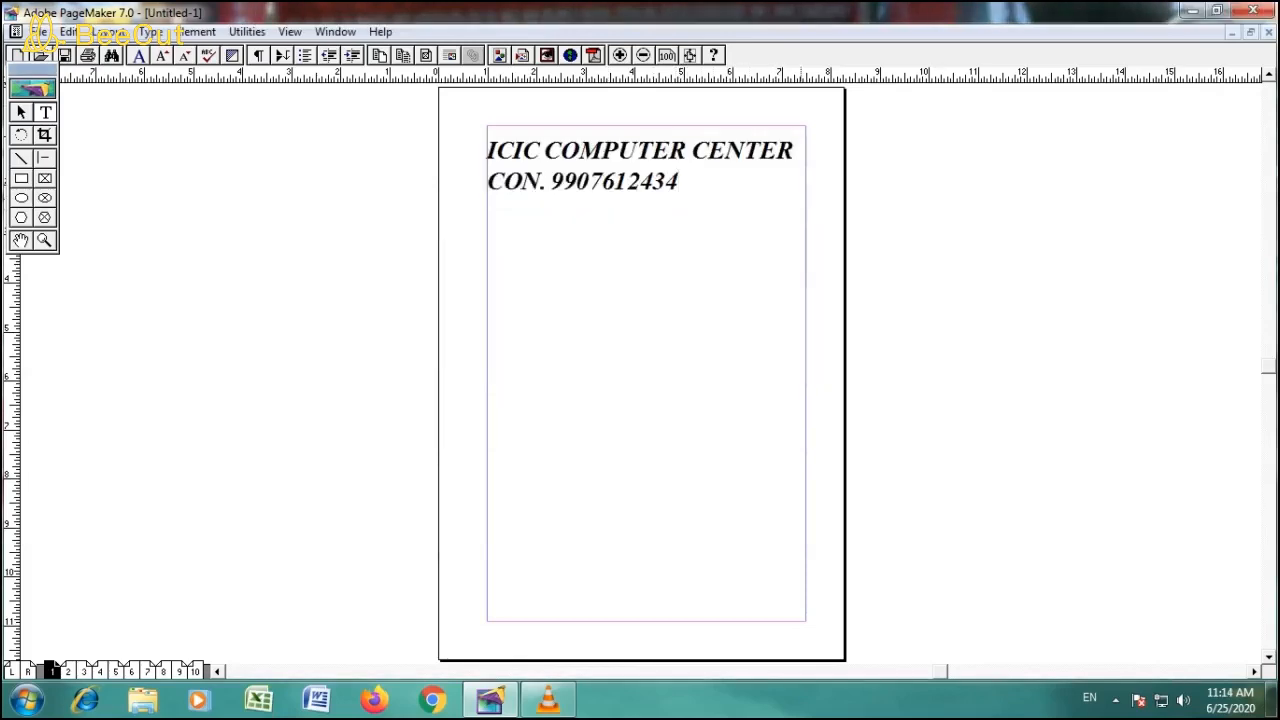
- Enter A on a new line below the contact line and add a 2 after it in Superscript position
key(Return)
text(A)
key(ctrl+t)
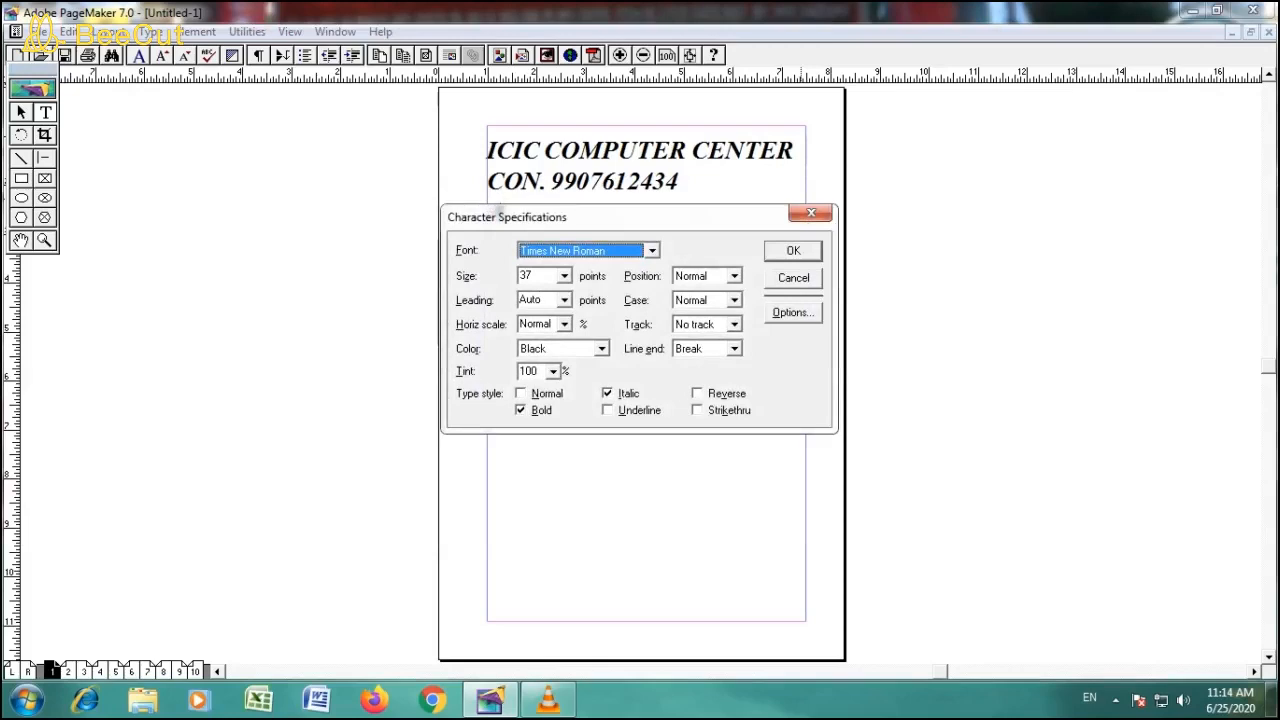
key(alt+p)
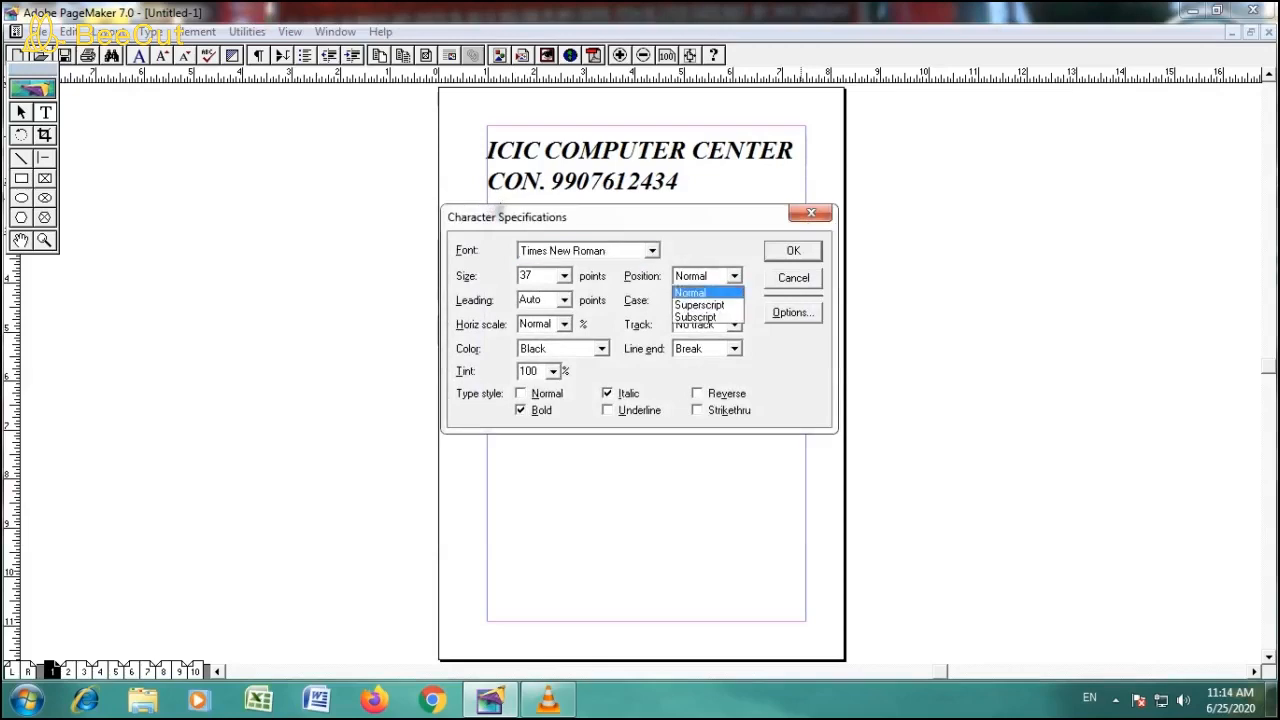
key(Down)
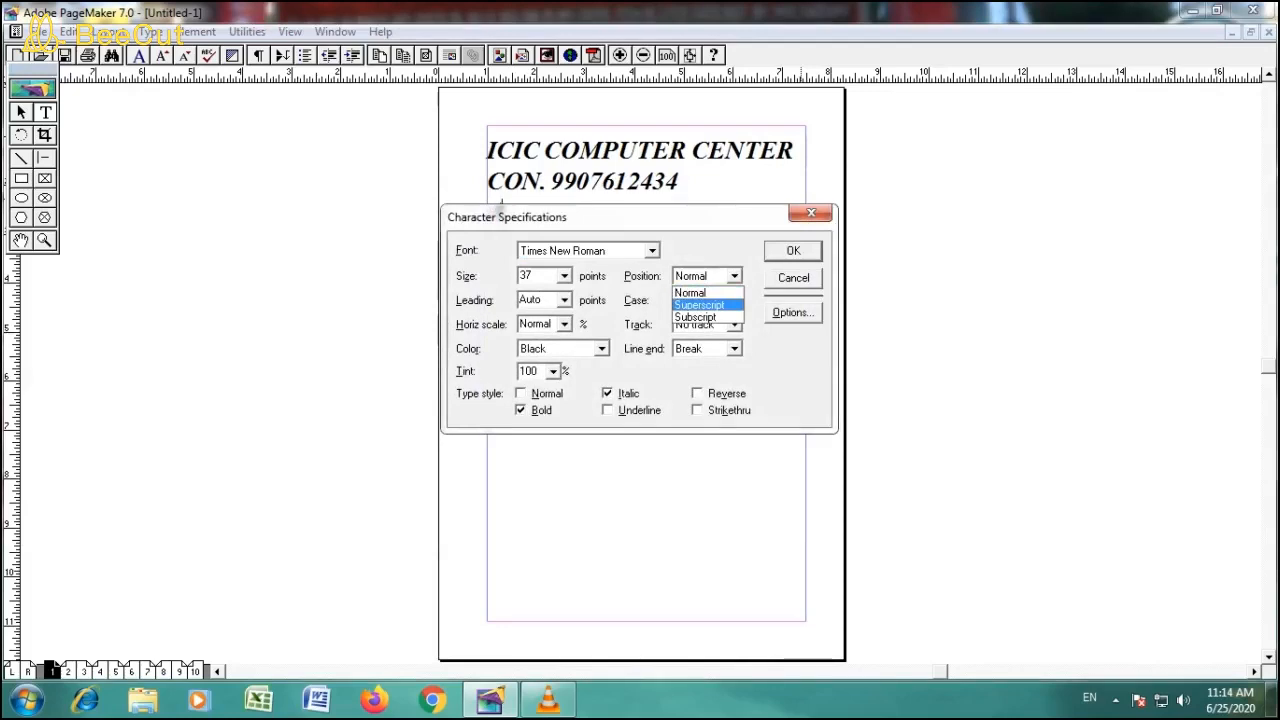
key(Return)
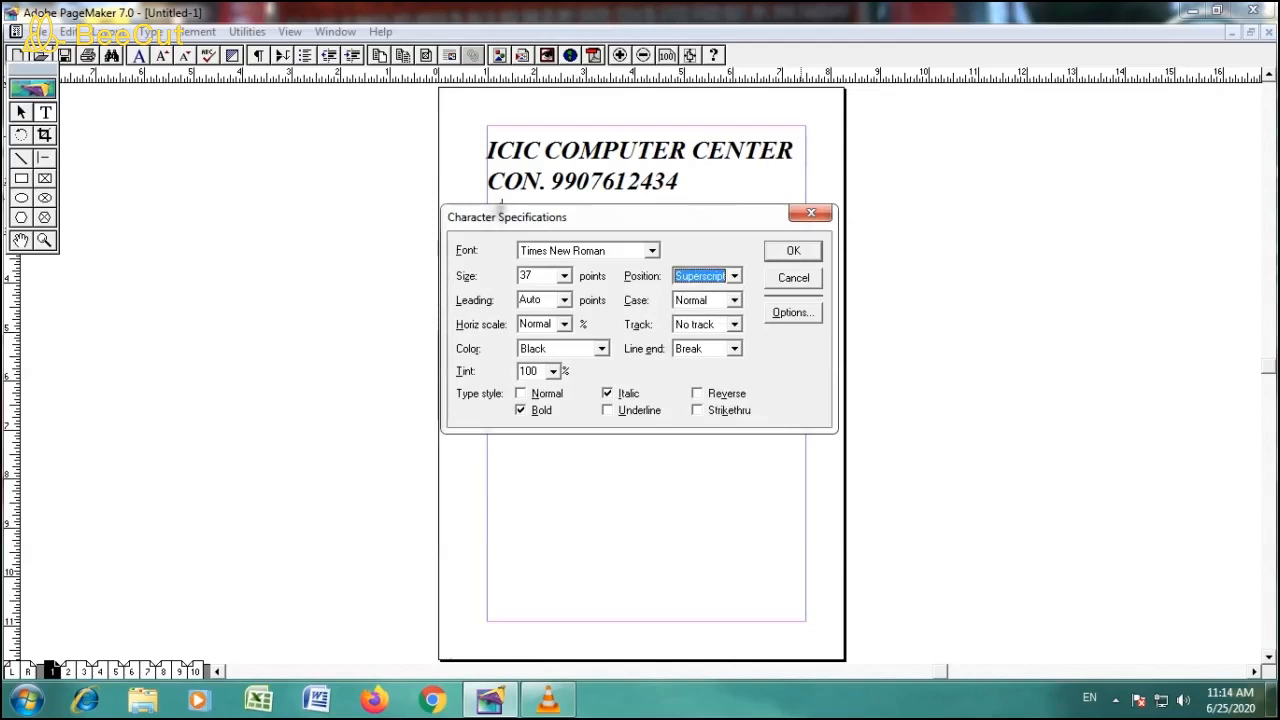
key(Return)
text(2)
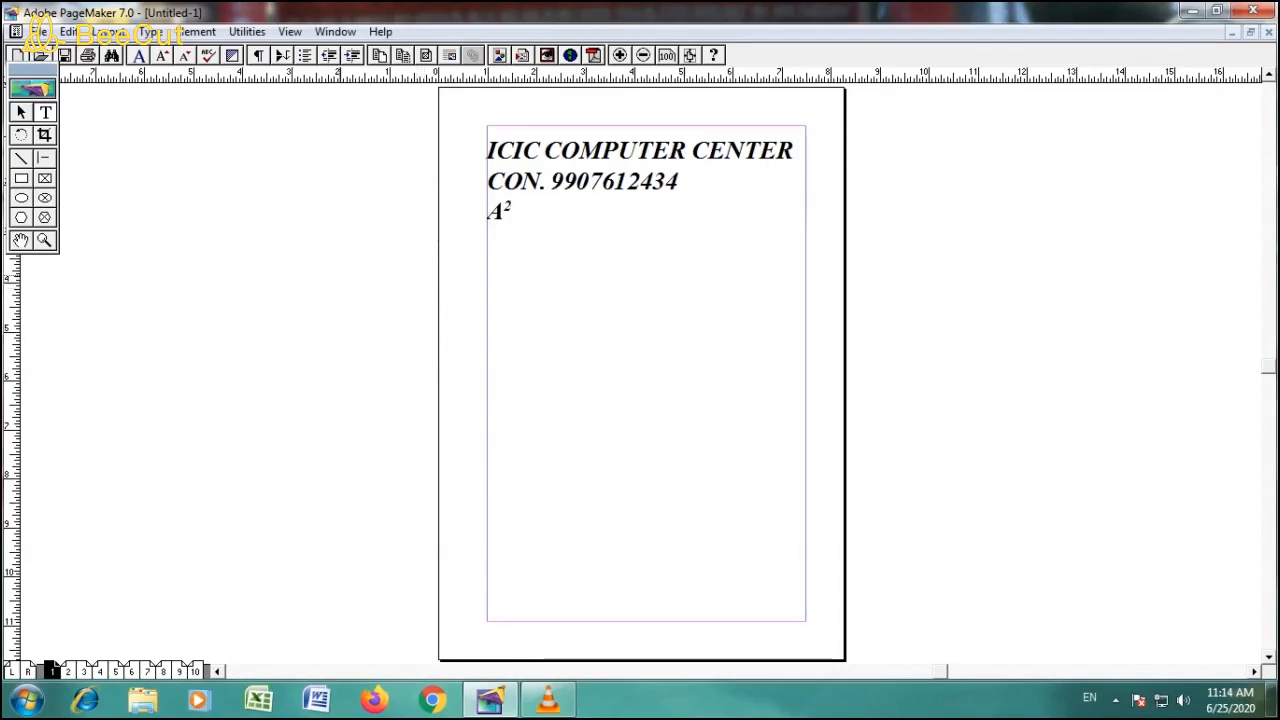
text(+)
key(BackSpace)
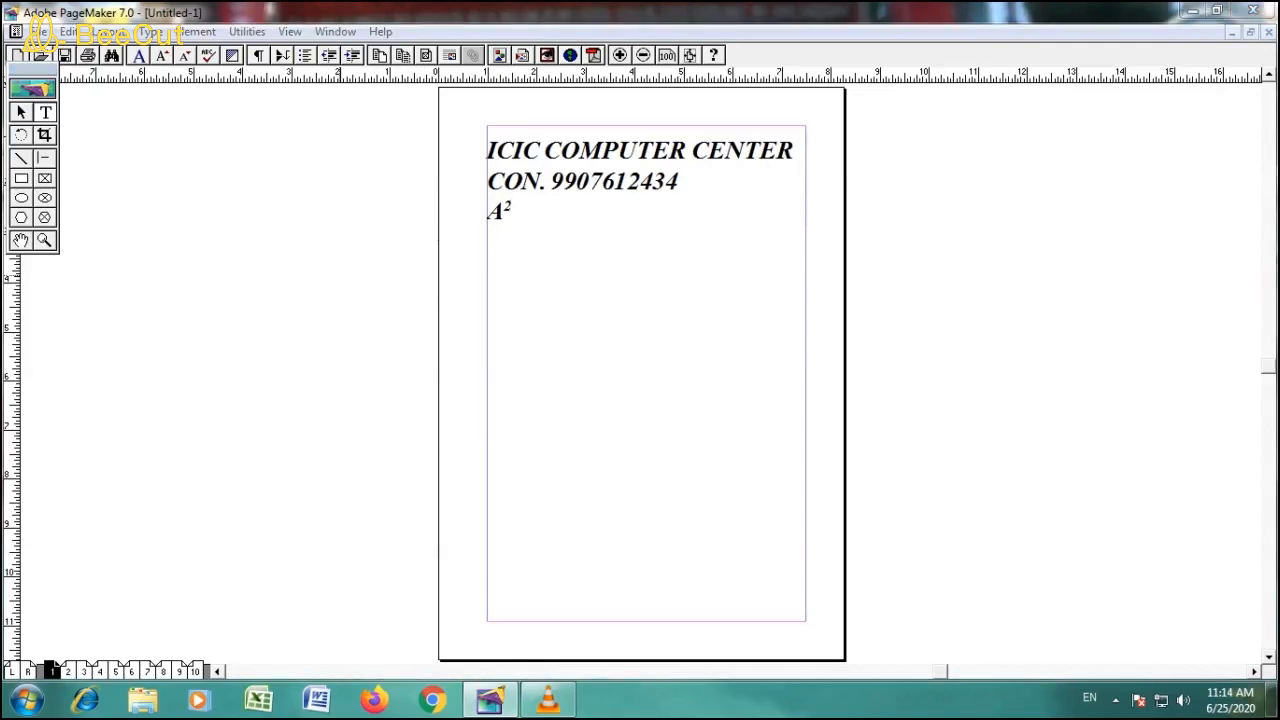
- Return the character position to Normal after the superscript 2 and enter +B
key(ctrl+t)
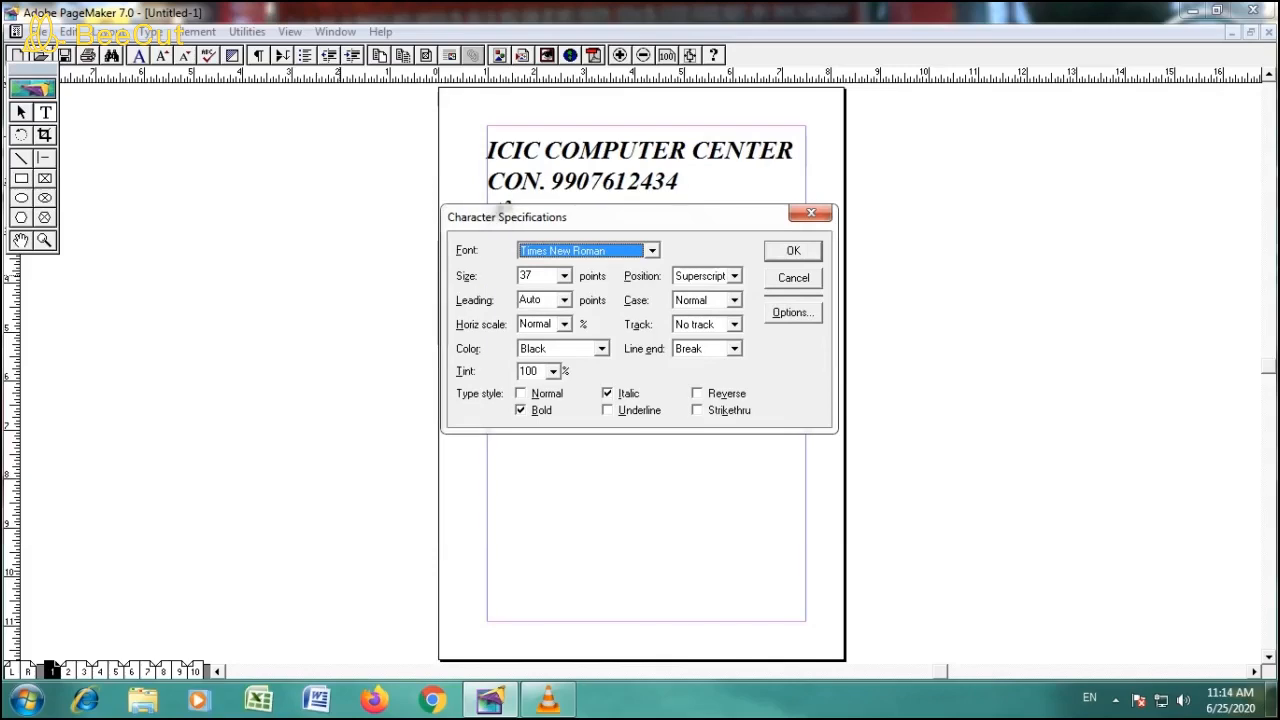
click(735, 276)
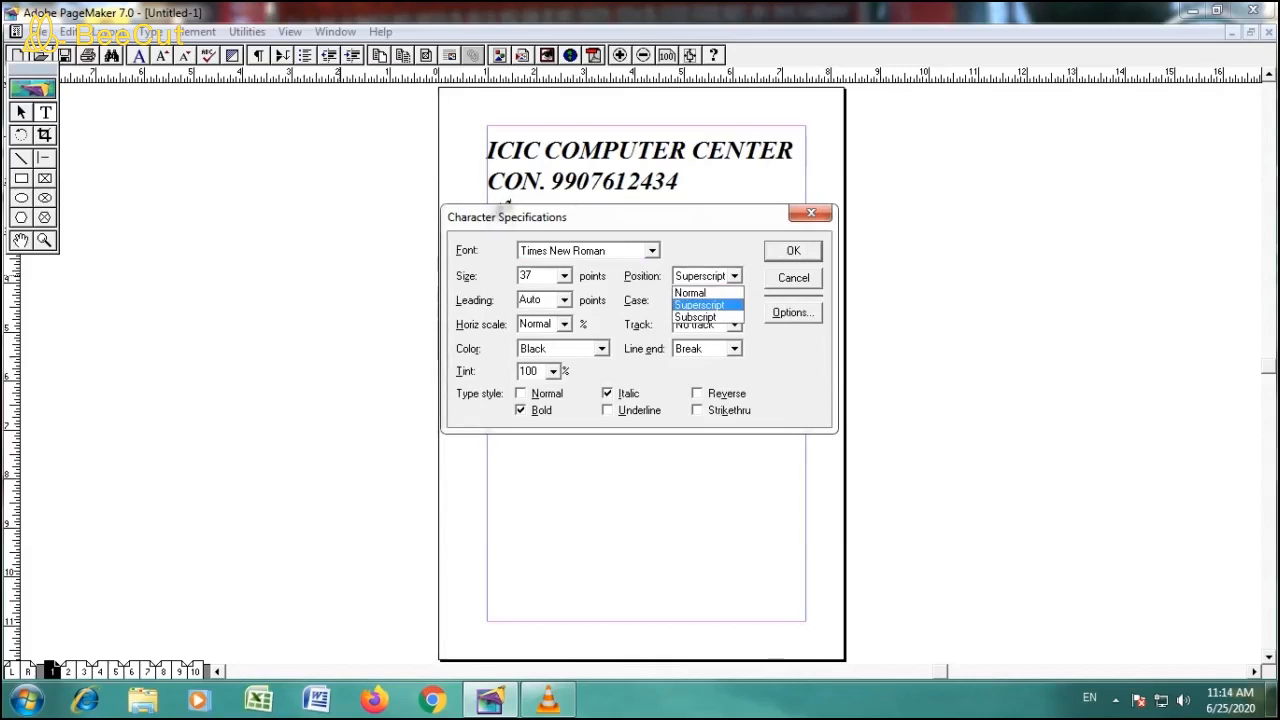
key(Up)
key(Return)
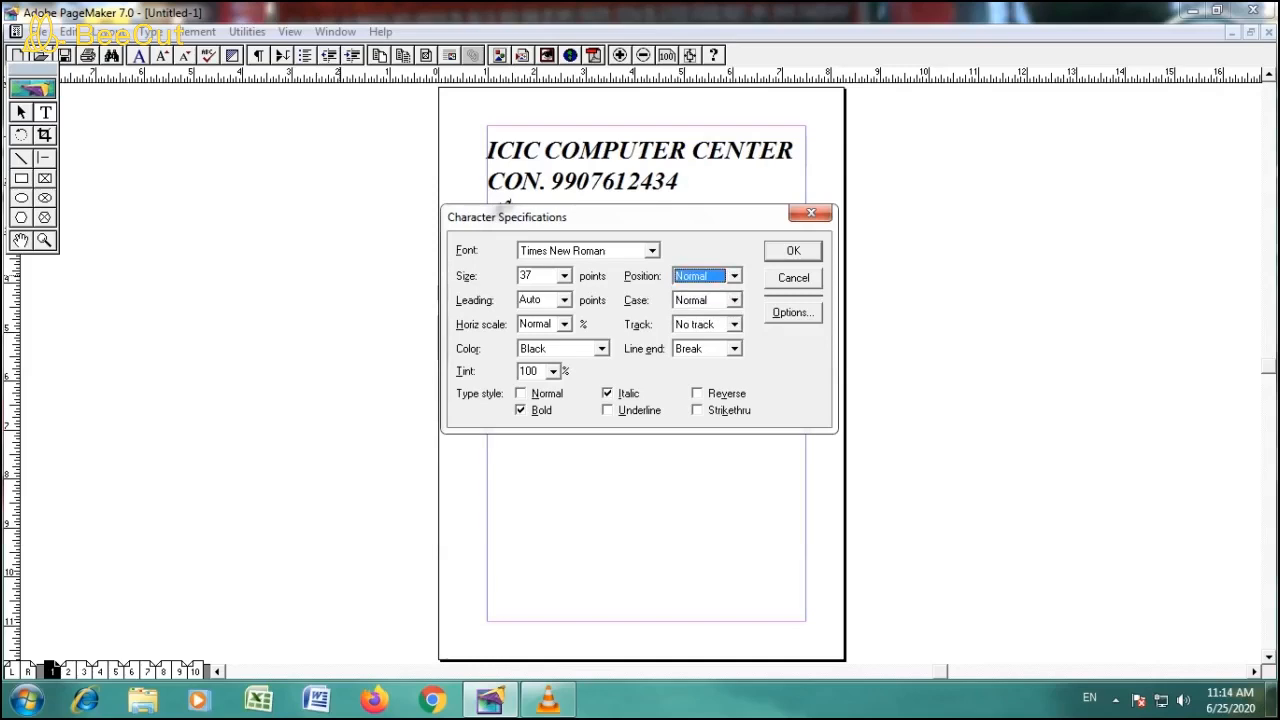
key(Return)
text(+B)
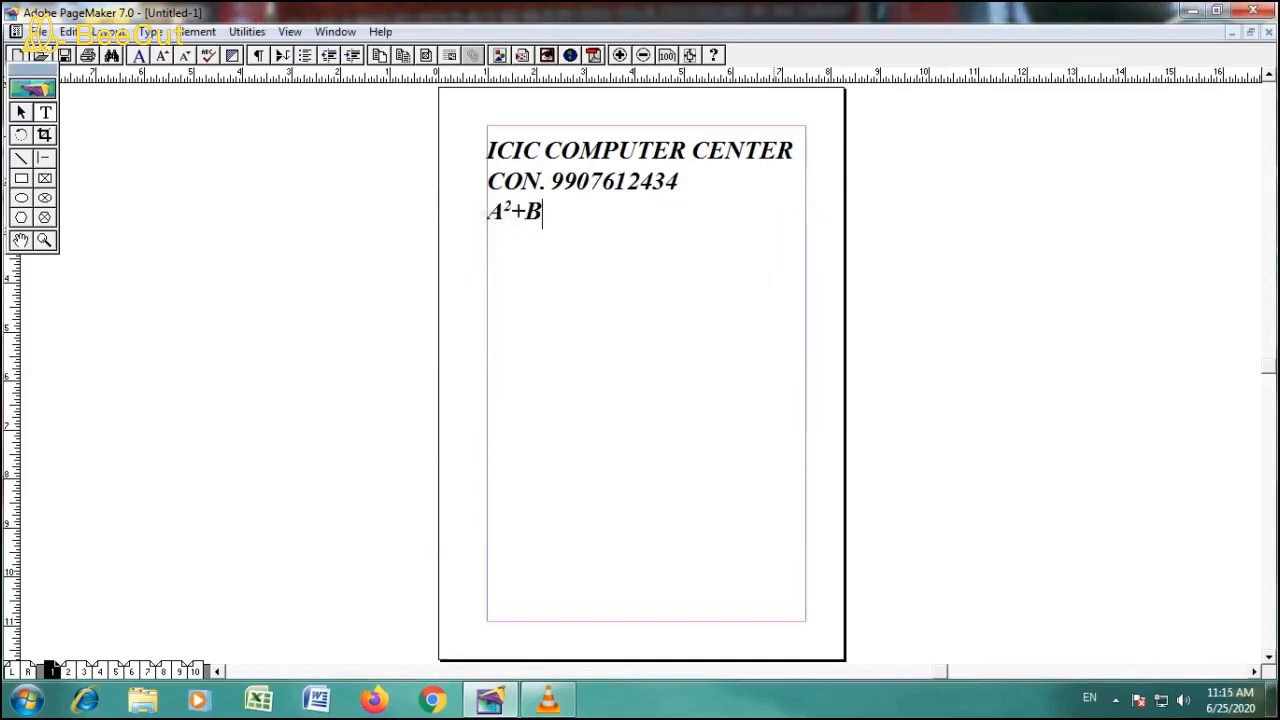
- Add a 2 in Superscript position after the B and start a new line
key(ctrl+t)
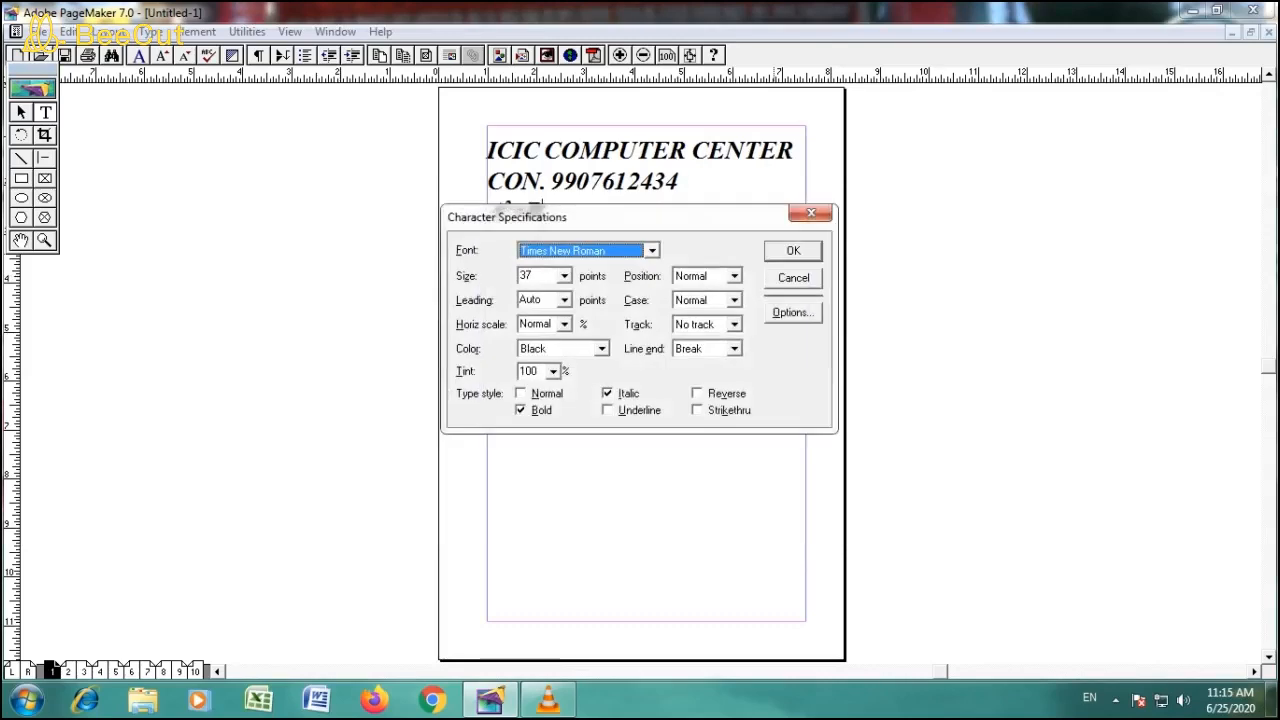
click(735, 276)
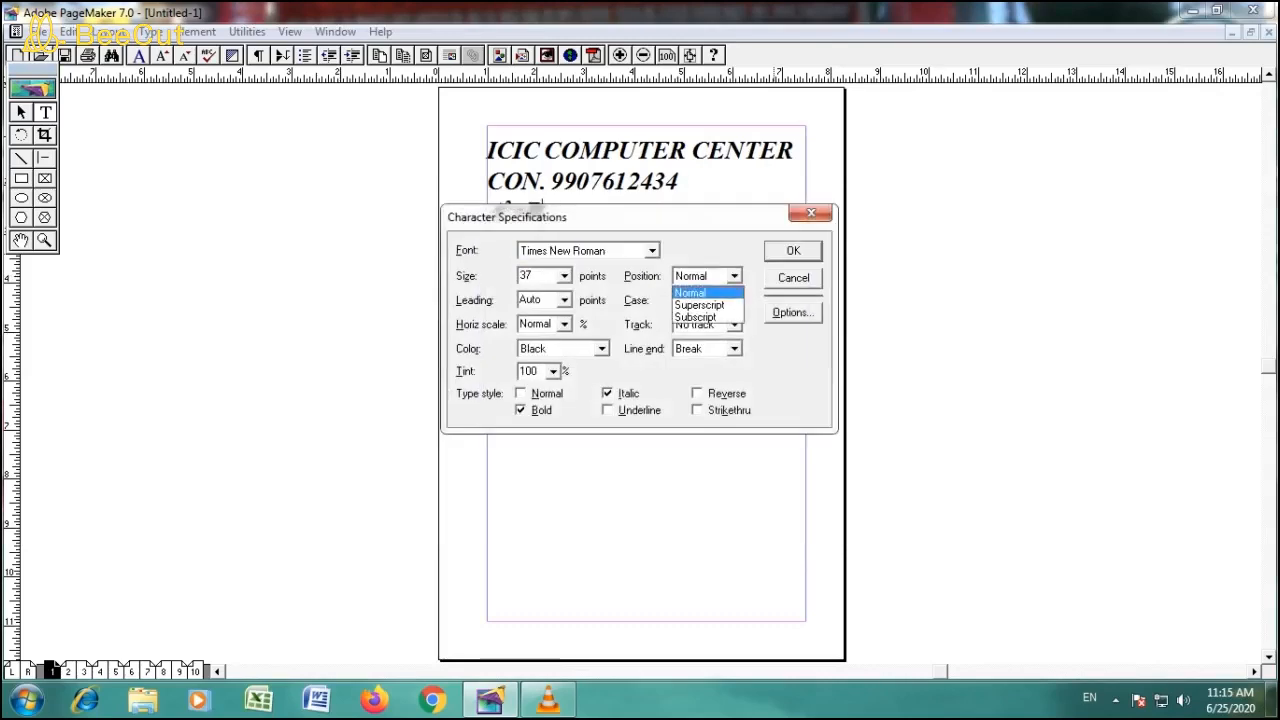
click(700, 305)
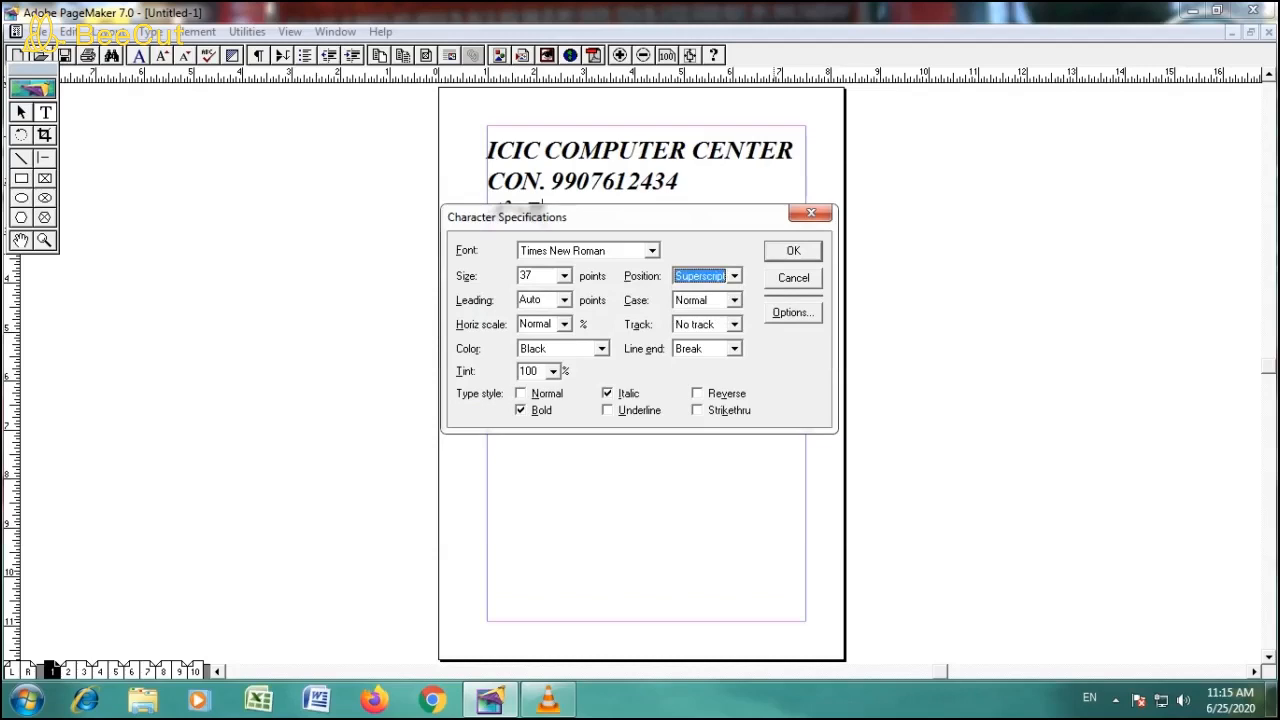
key(Return)
text(2)
key(Return)
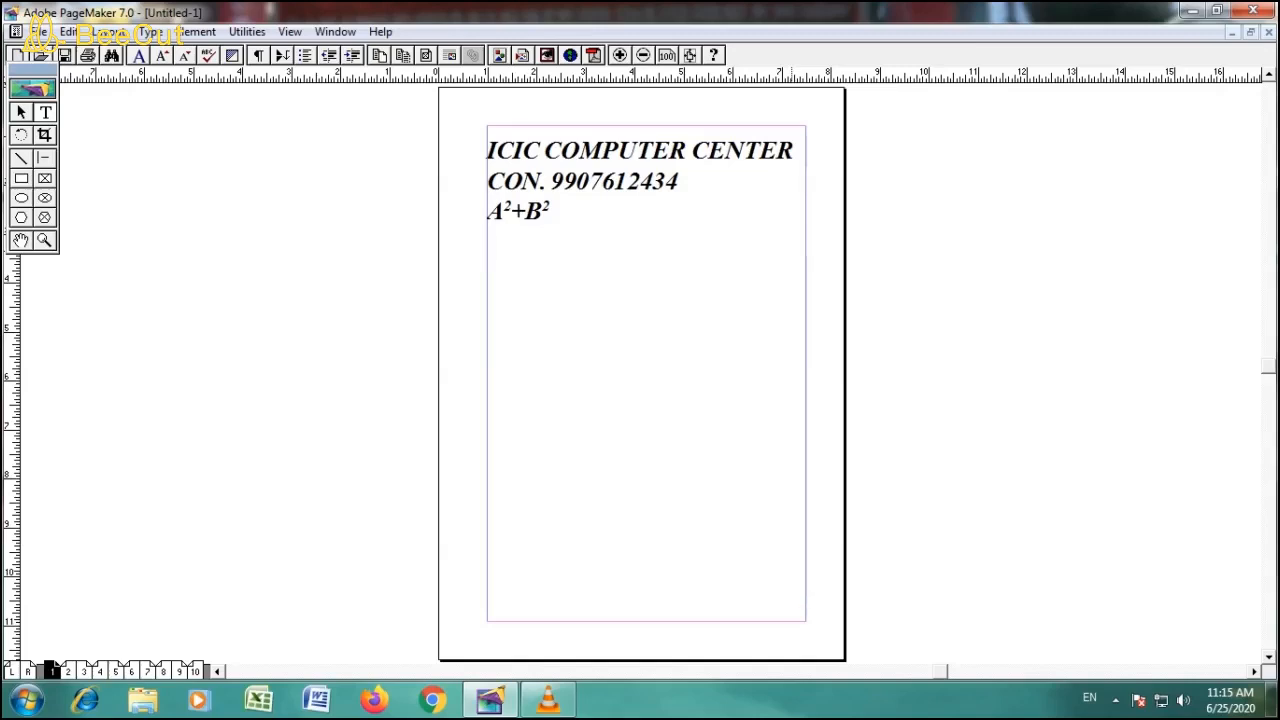
- Set the character position to Normal on the new fourth line and enter A
key(ctrl+t)
click(735, 276)
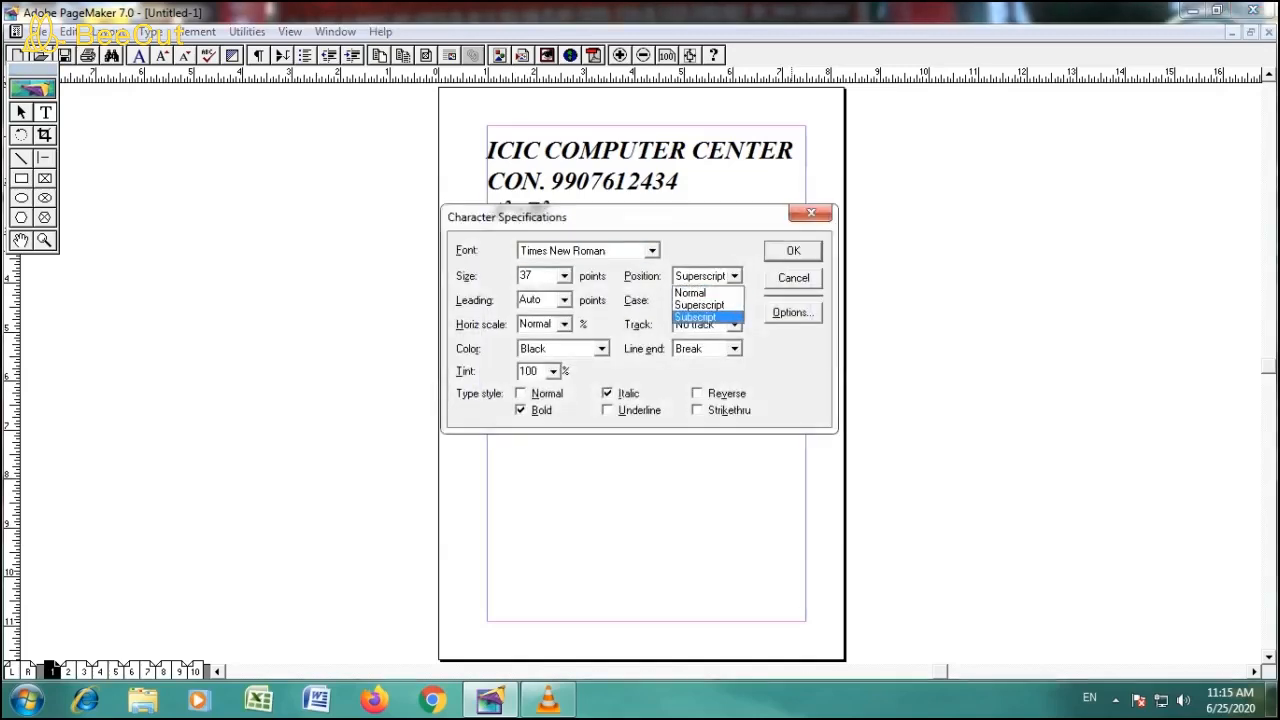
click(694, 290)
key(Return)
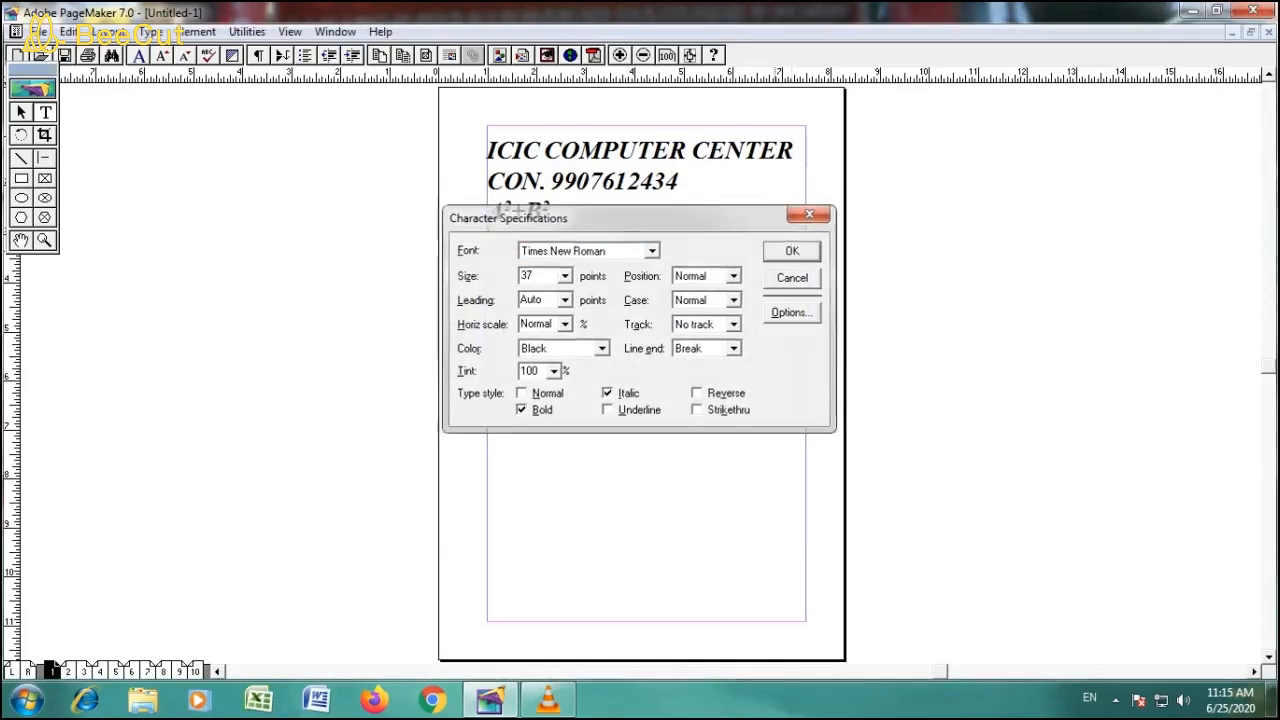
text(A)
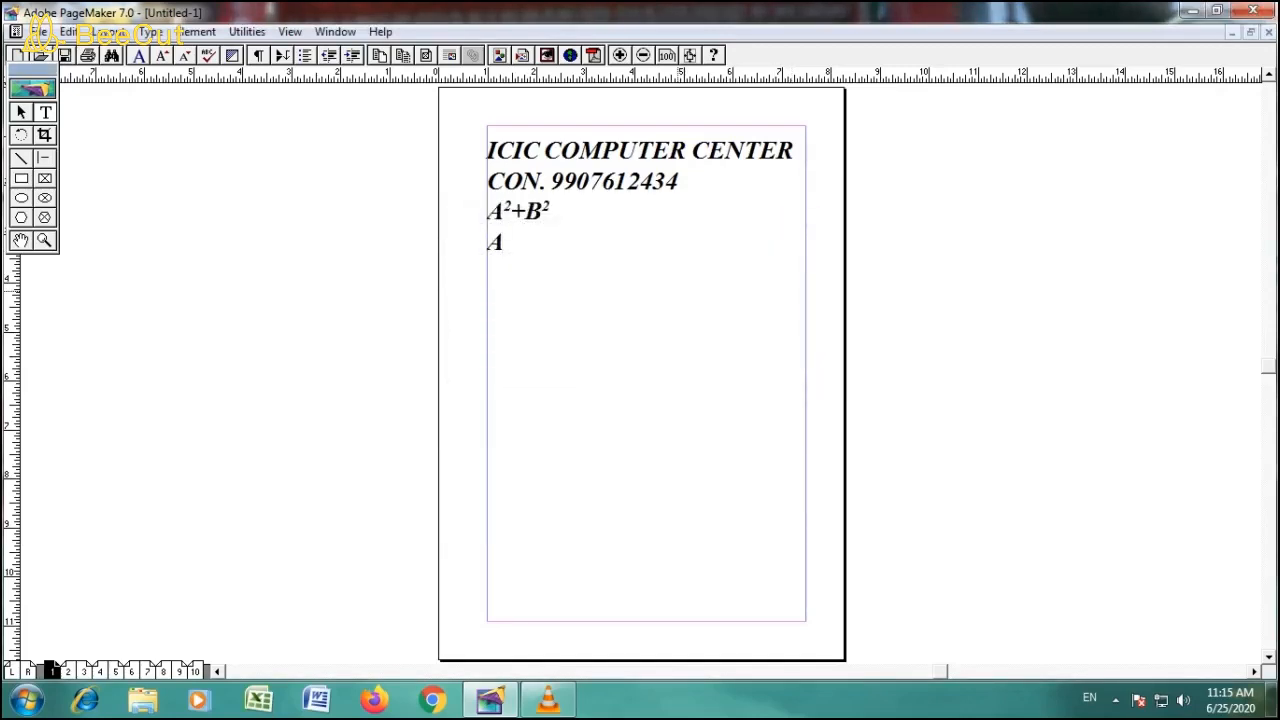
- Set the character position to Subscript and enter 2 after the A on the fourth line
key(ctrl+t)
click(734, 276)
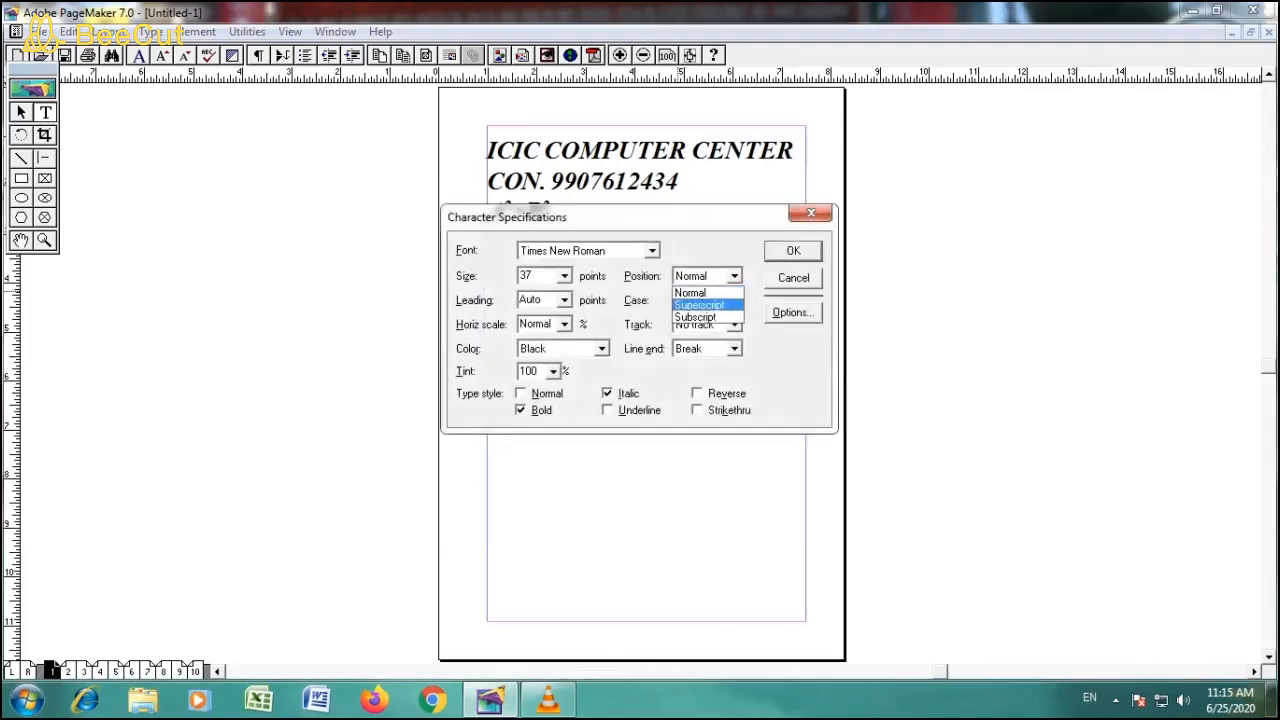
key(Return)
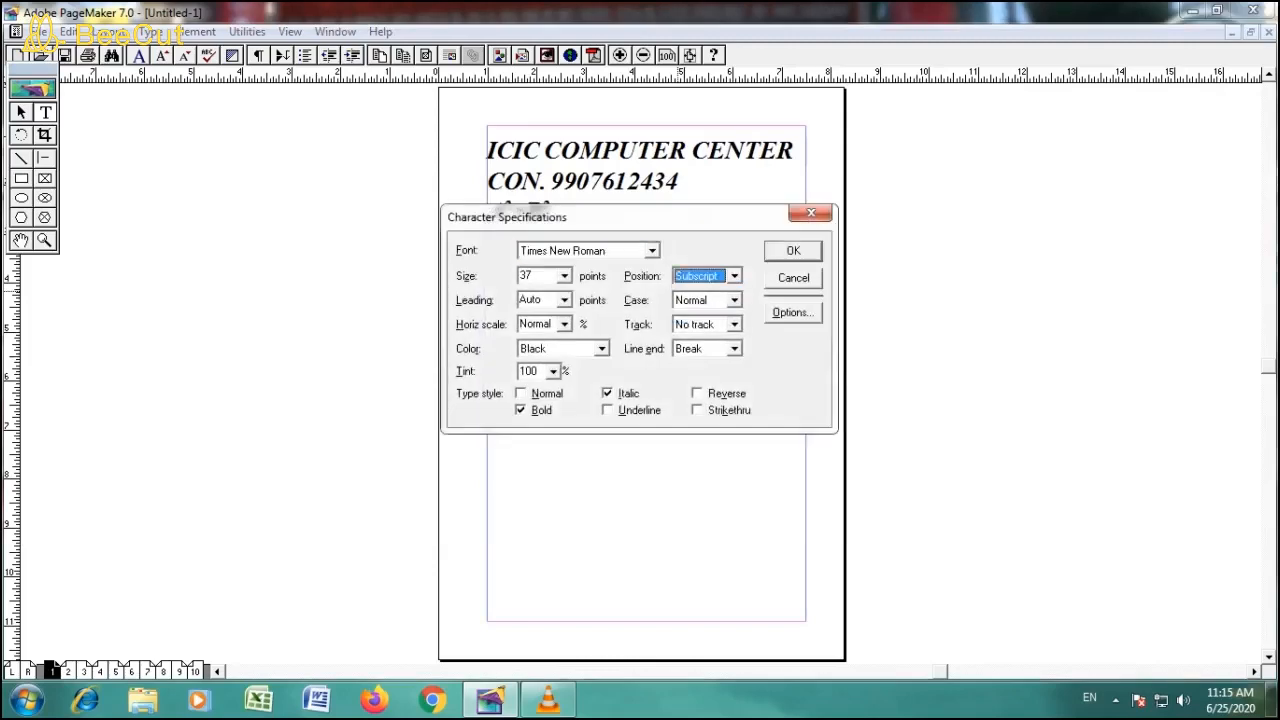
key(Return)
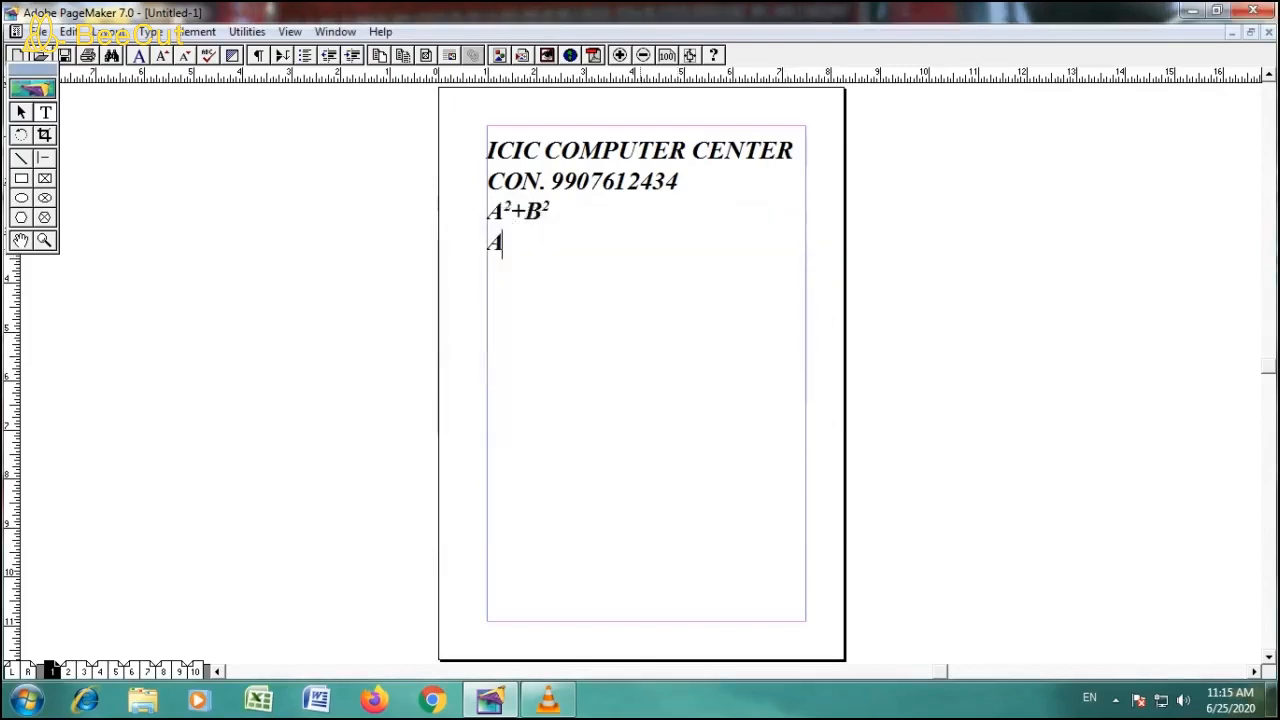
text(2)
- Return the character position to Normal after the subscript 2 and enter +B
key(ctrl+t)
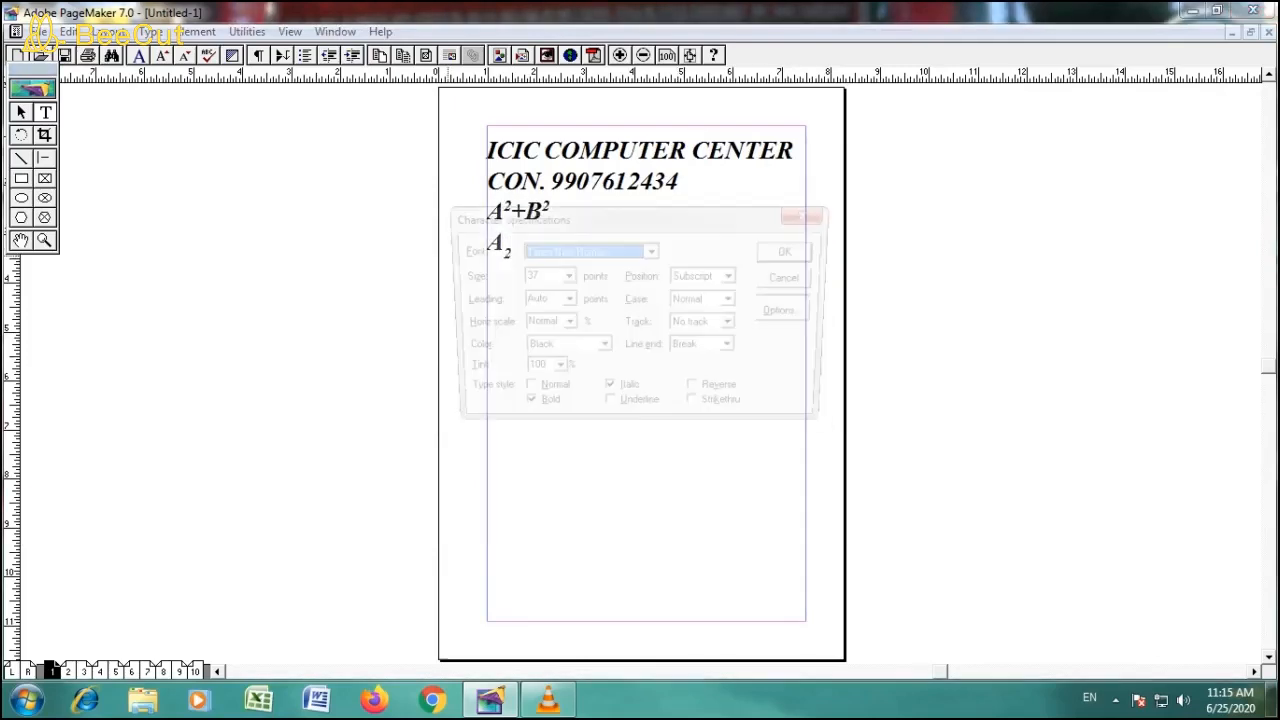
click(735, 276)
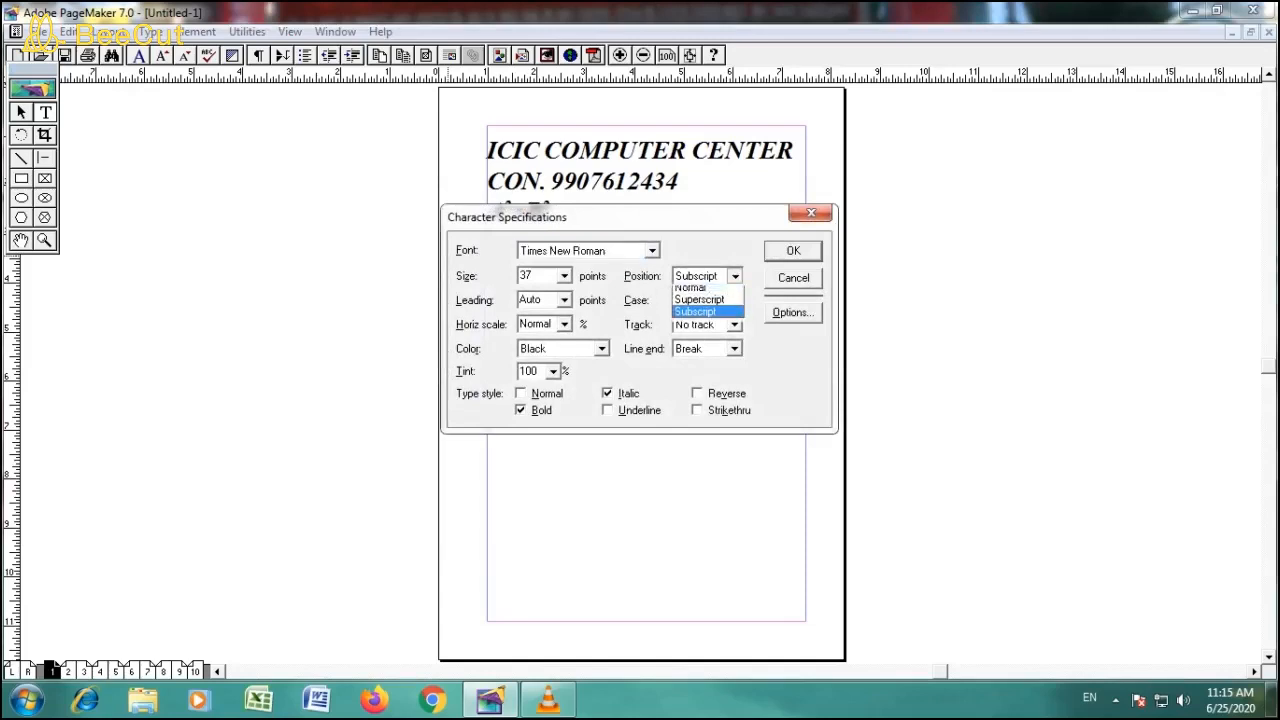
key(Return)
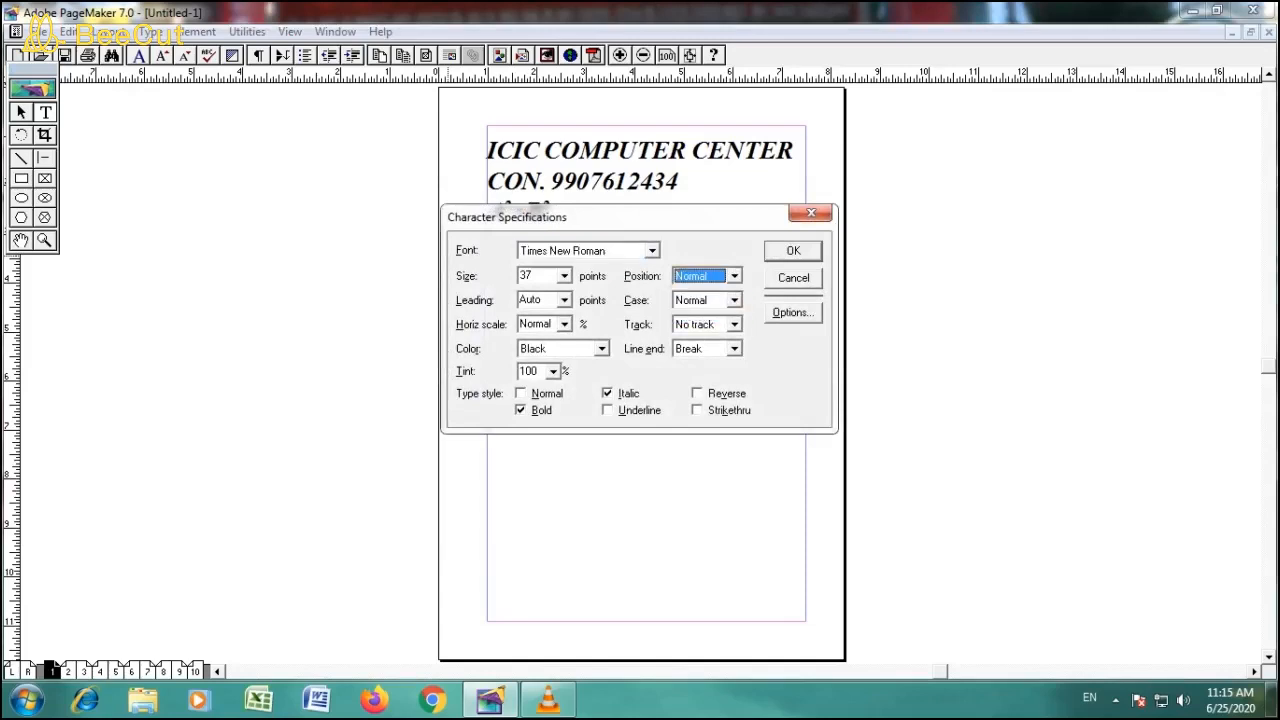
key(Return)
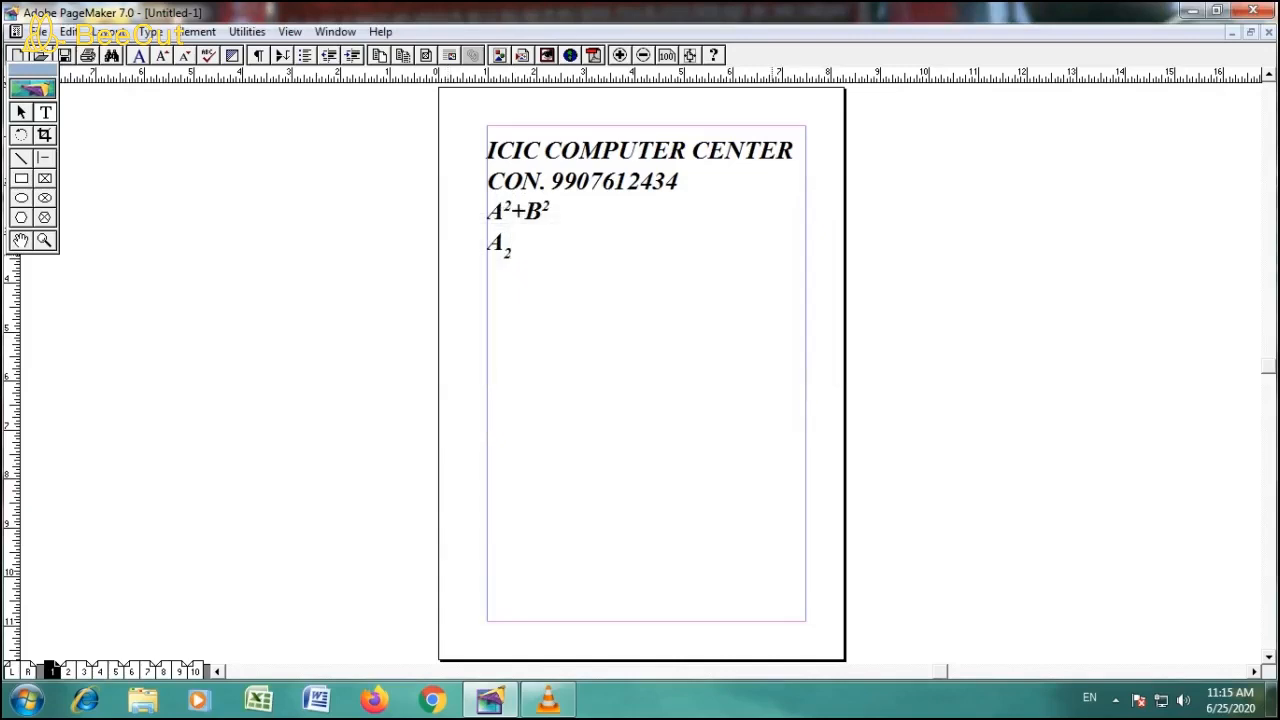
text(+)
key(ctrl+t)
key(Escape)
text(B)
- Set the character position to Subscript and enter 2 after the B on the fourth line
key(ctrl+t)
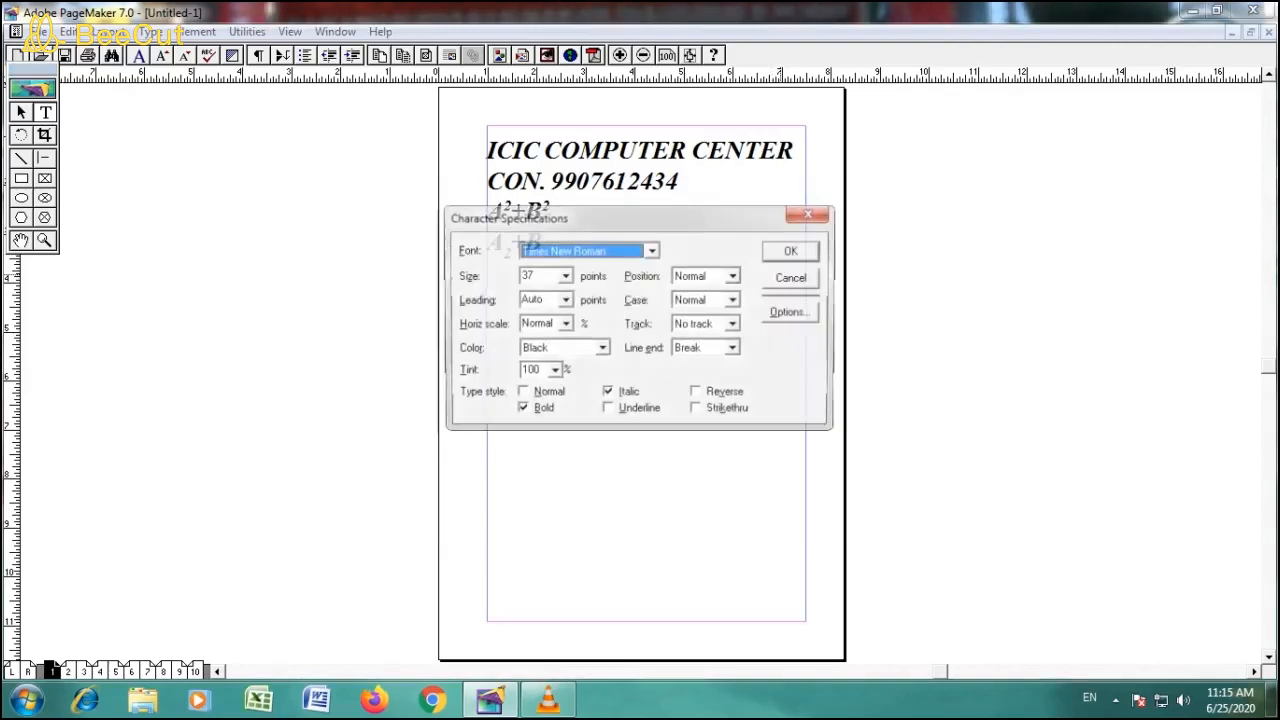
click(734, 276)
key(Down)
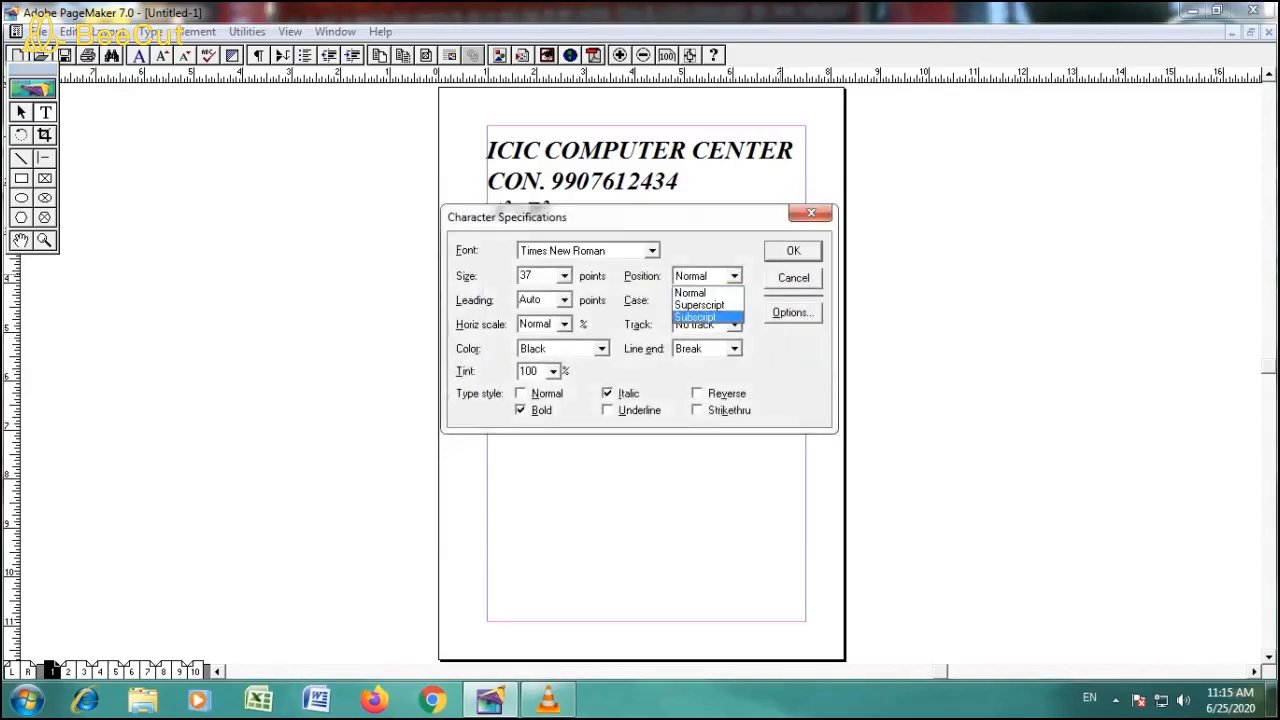
key(Return)
key(Return)
text(2+B2)
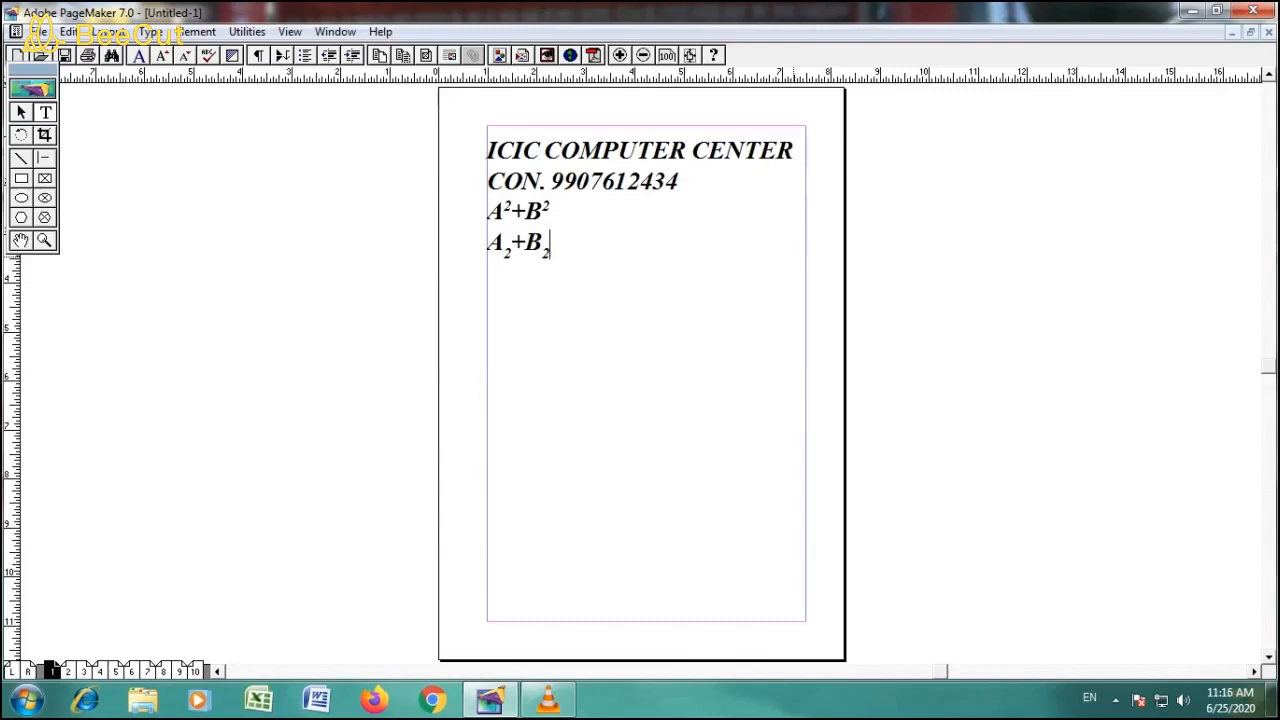
key(ctrl+t)
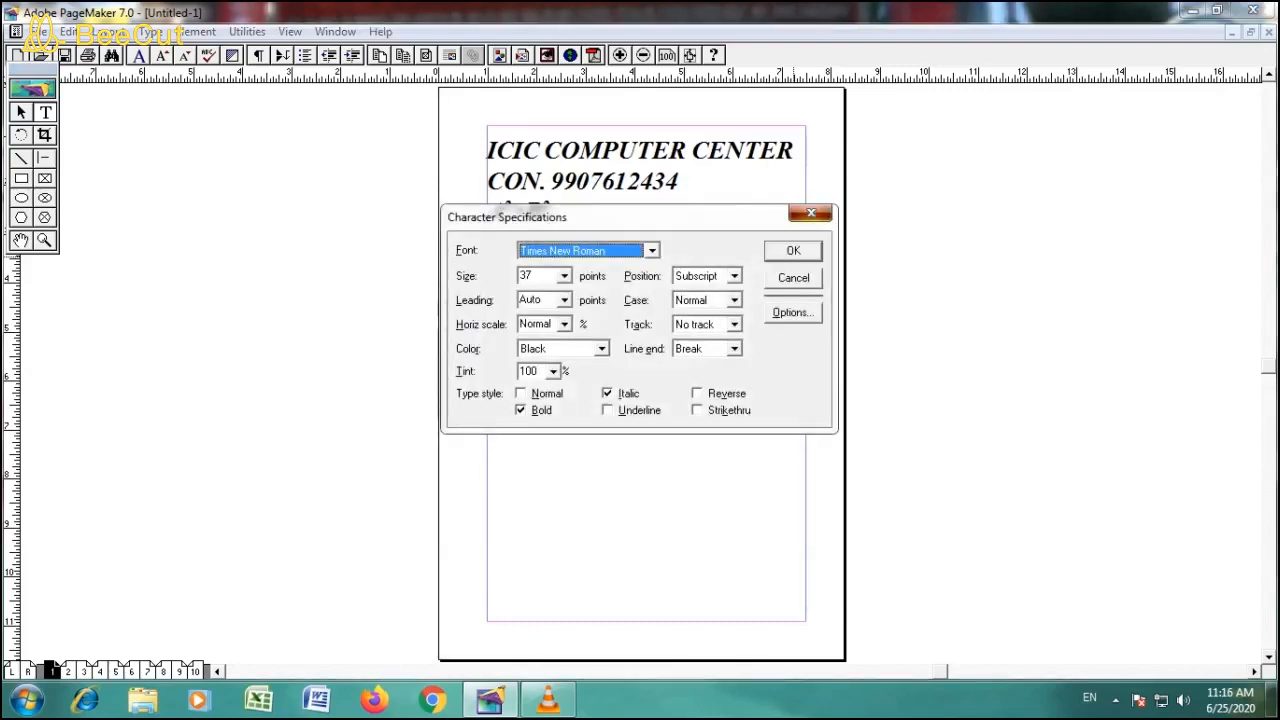
key(Return)
- Select all four lines of text and set their Track to Very loose in Character Specifications
drag(487, 152, 552, 245)
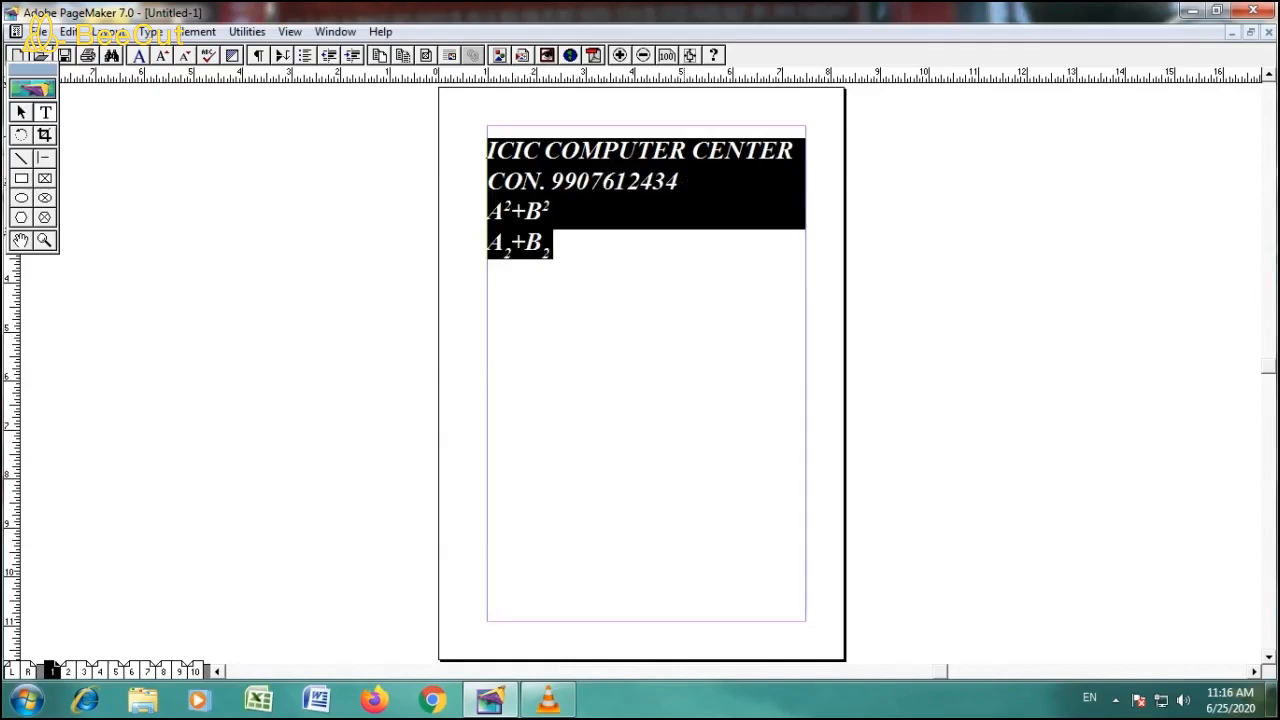
key(ctrl+t)
click(735, 324)
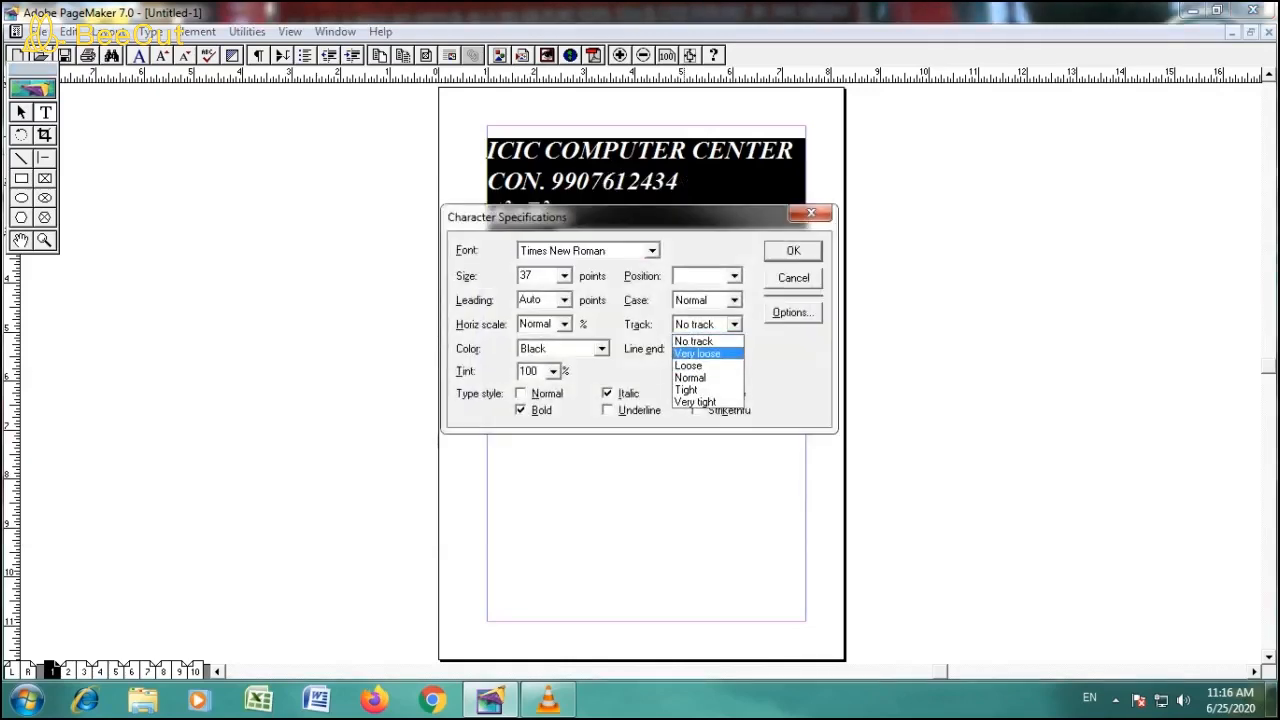
click(698, 353)
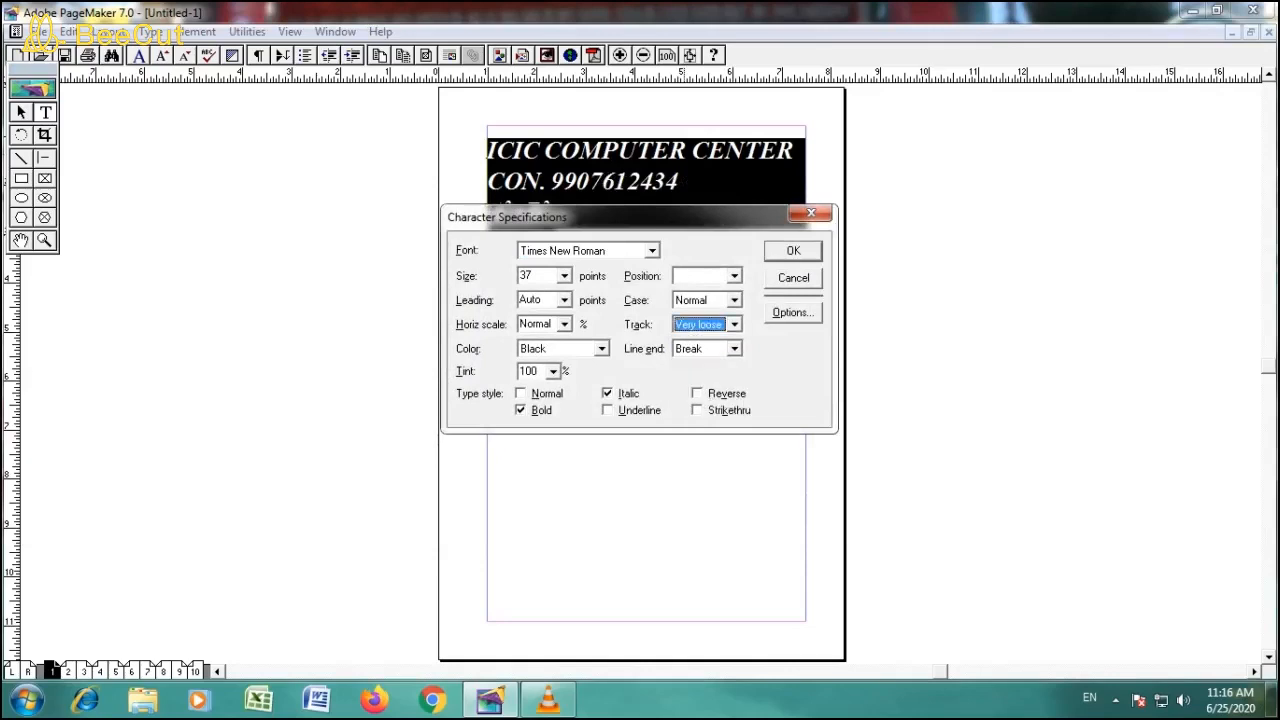
key(Return)
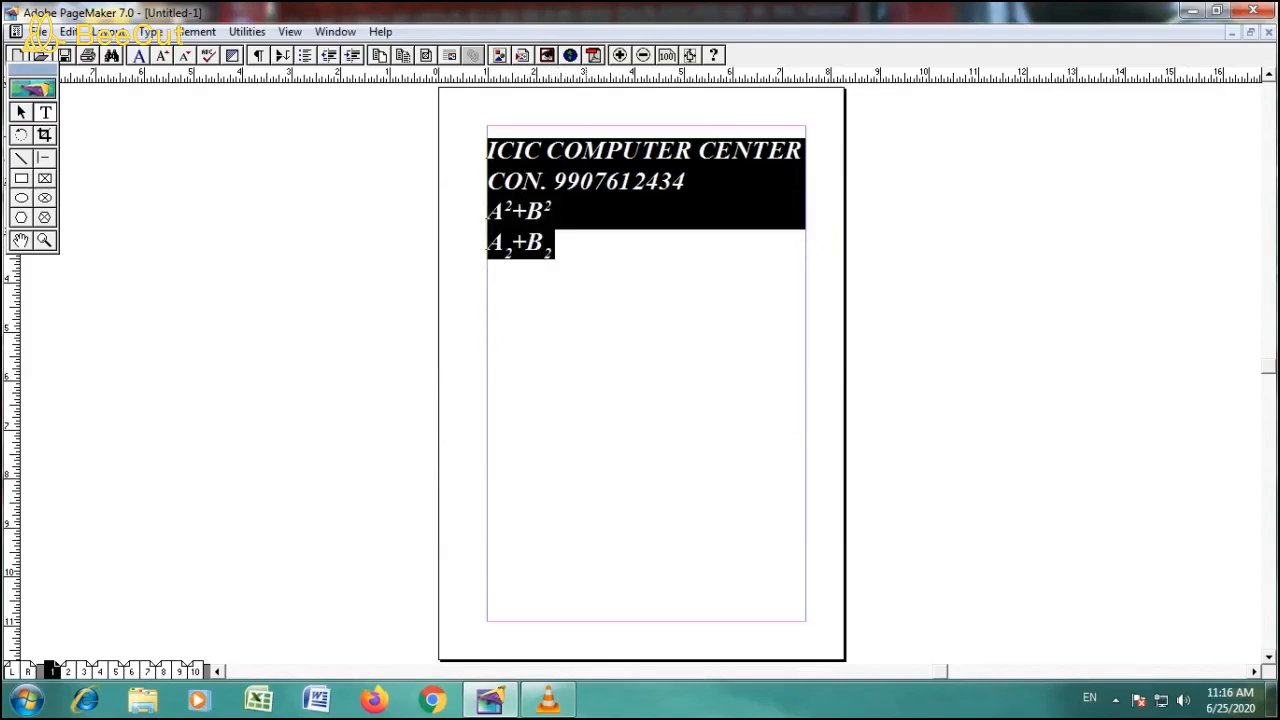
- Change the Track of the selected four lines to Very tight and deselect the text
key(ctrl+t)
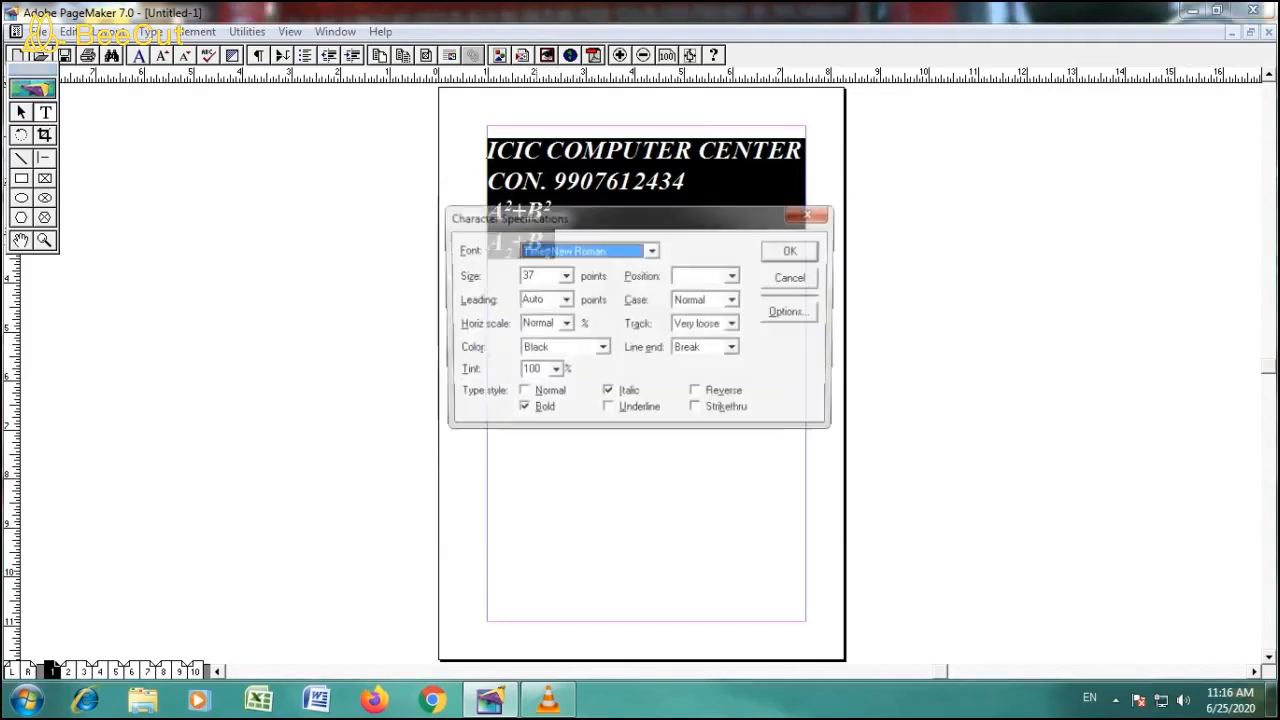
click(734, 325)
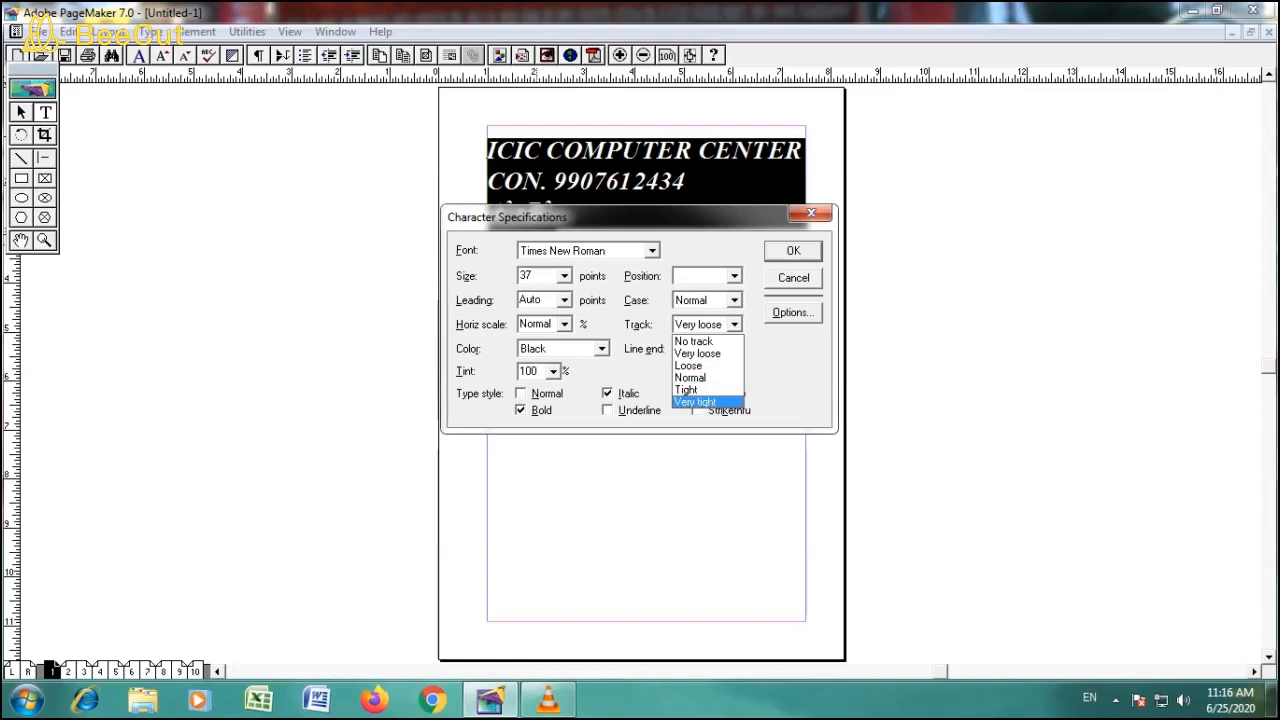
key(Return)
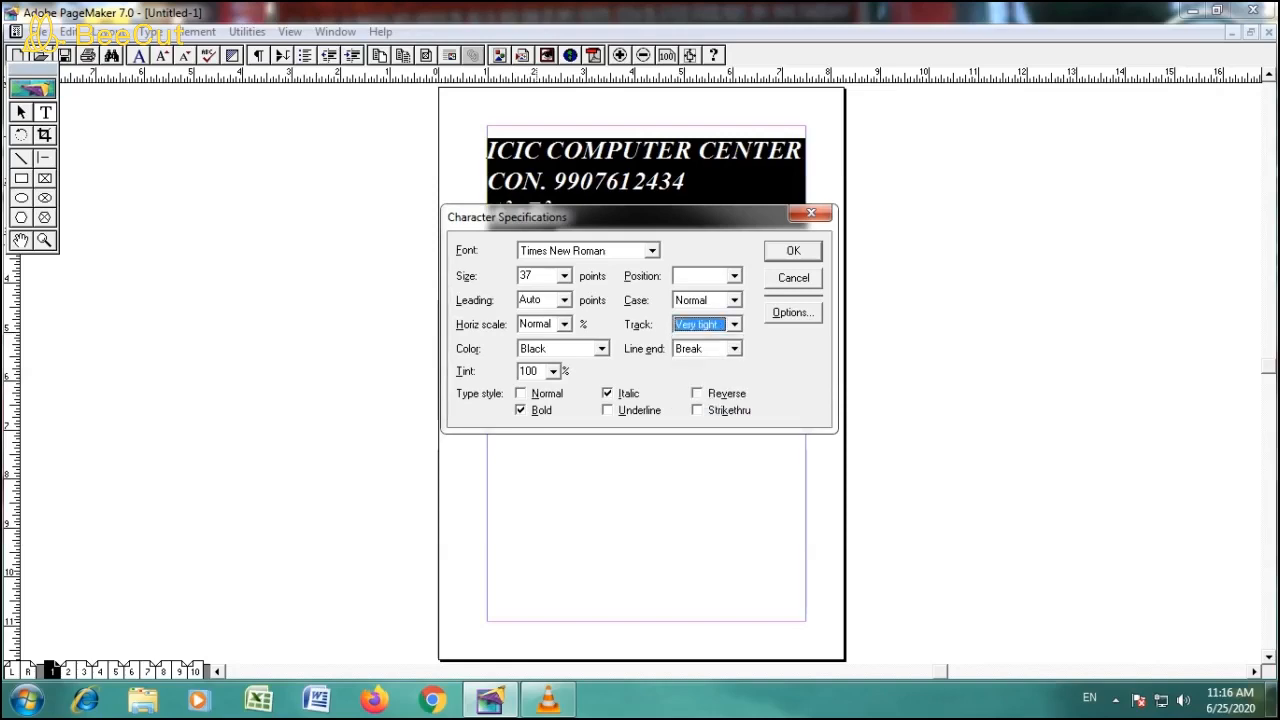
key(Return)
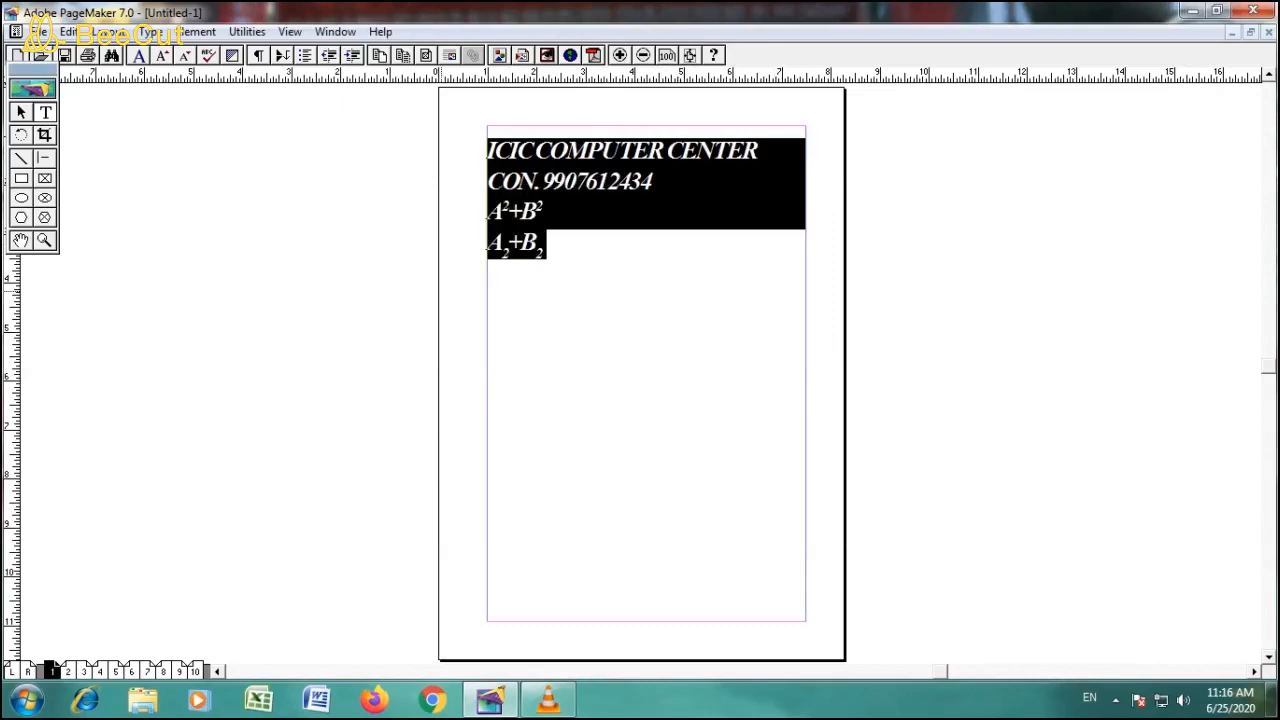
key(ctrl+t)
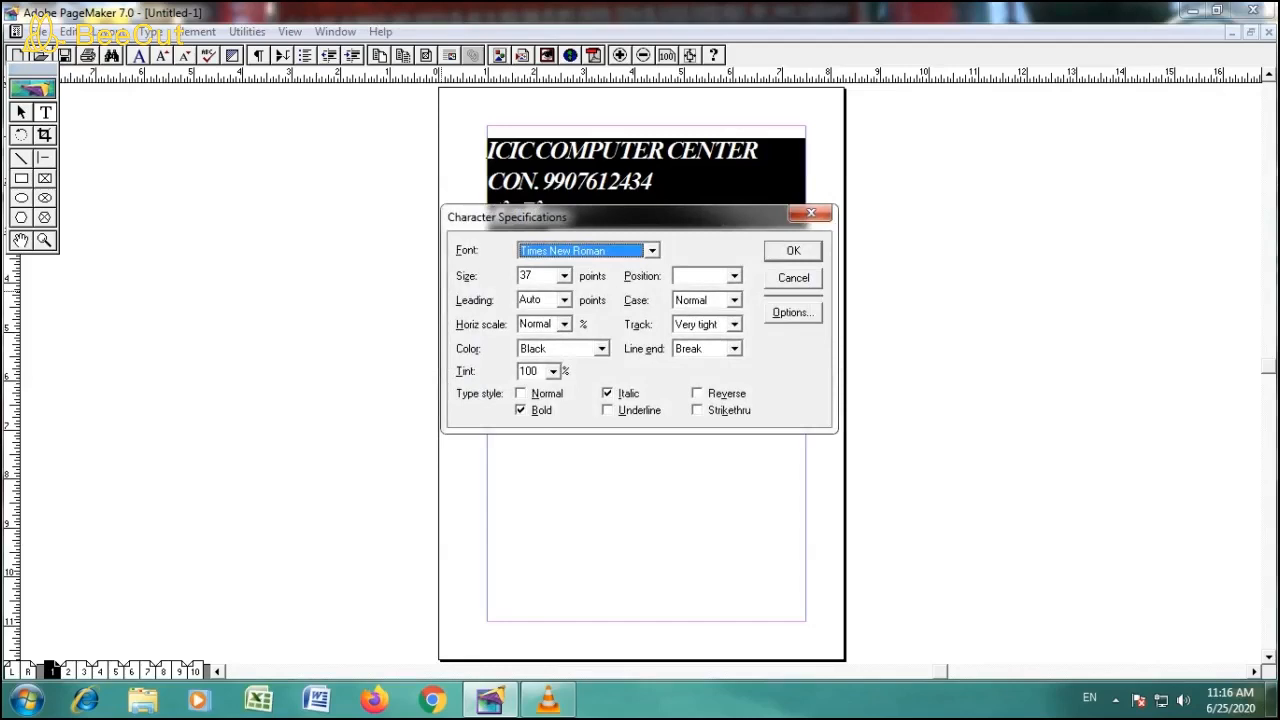
click(811, 213)
click(517, 320)
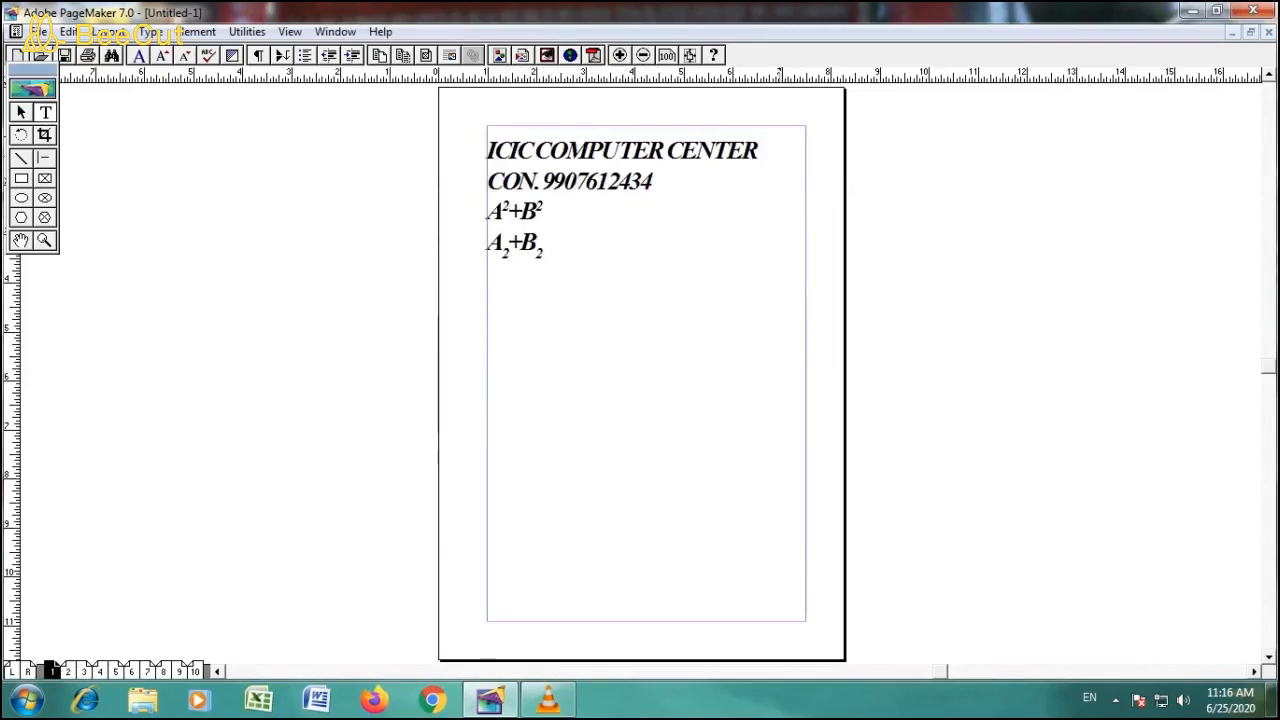
- Add the city name after CENTER at the end of the heading line
click(760, 152)
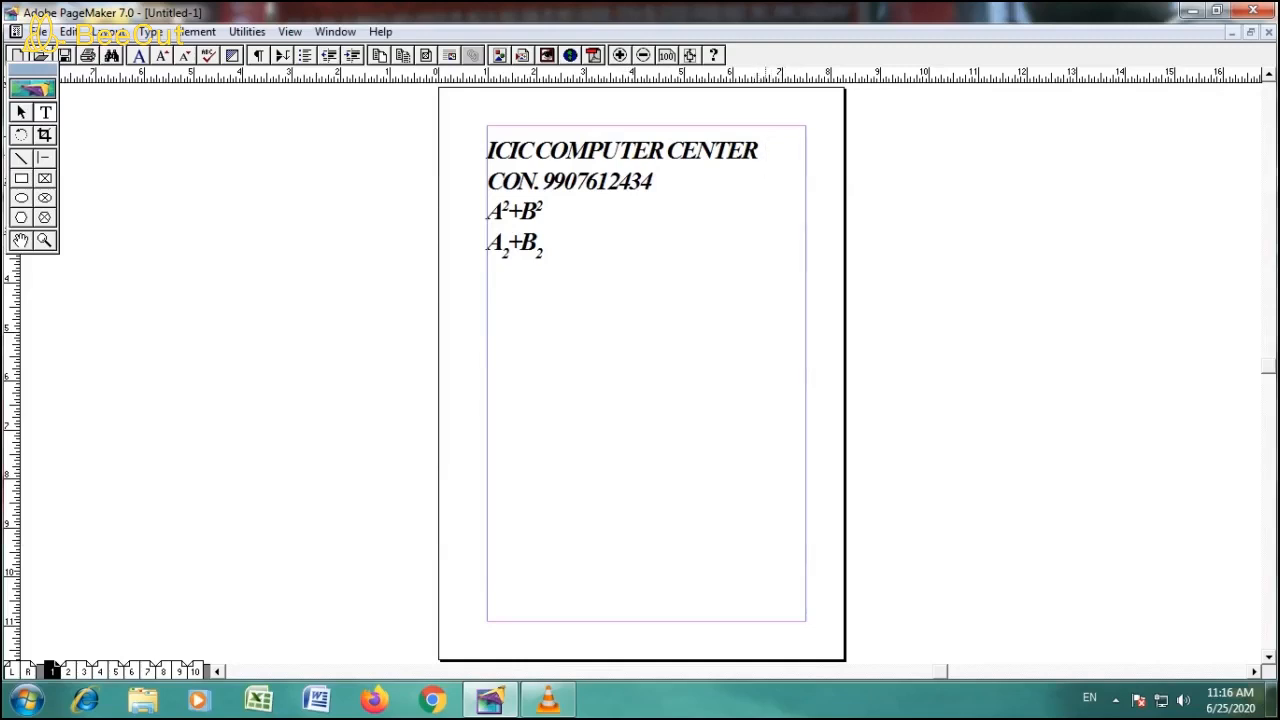
text(VI)
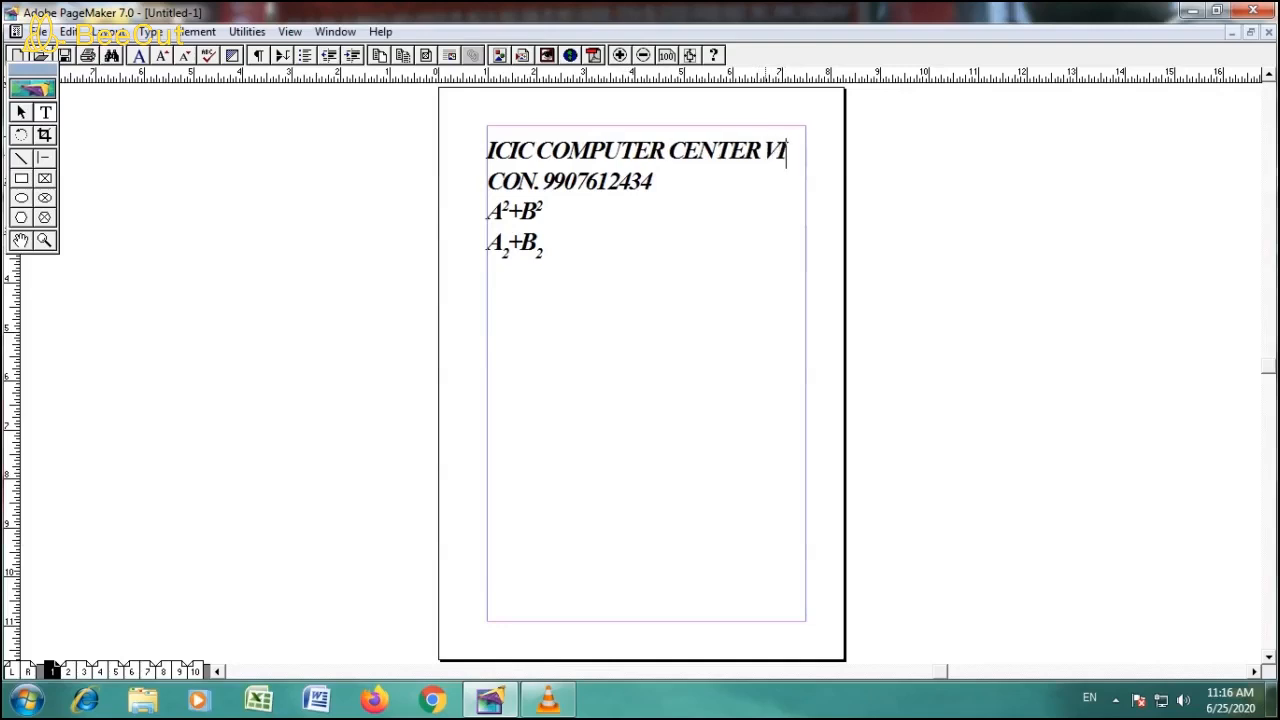
text(DISHA)
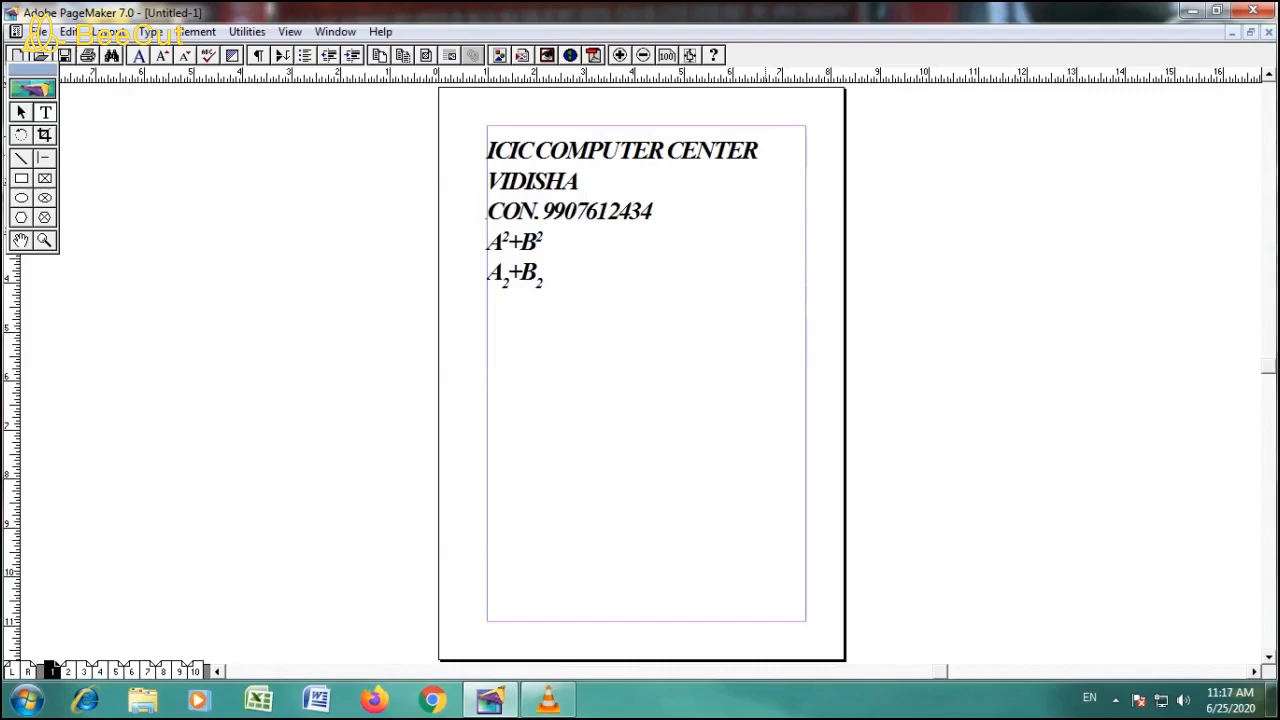
key(ctrl+t)
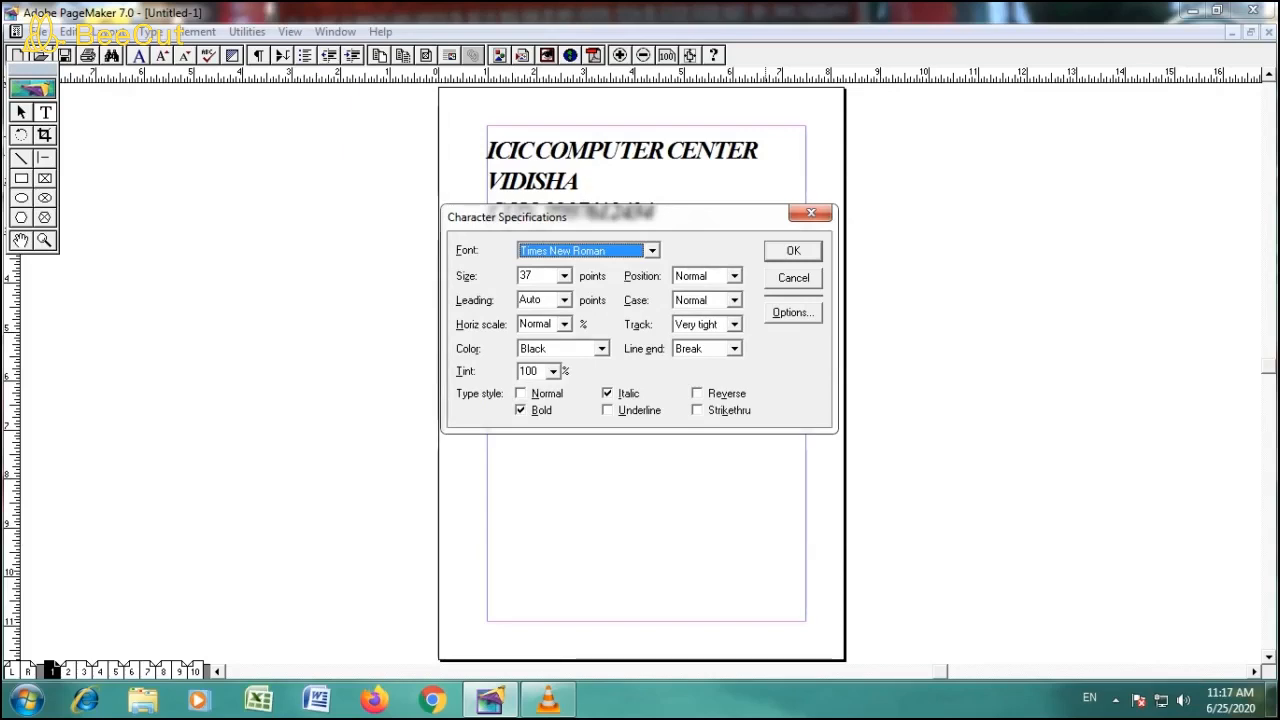
click(734, 349)
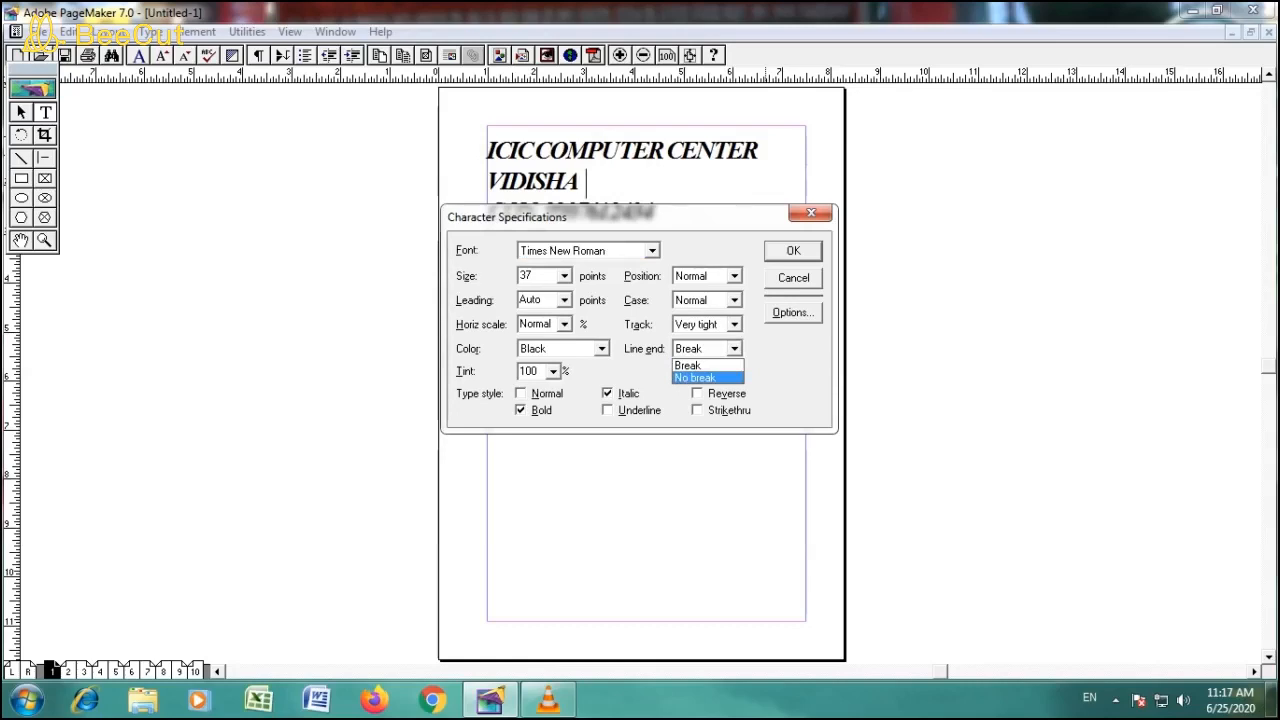
click(735, 349)
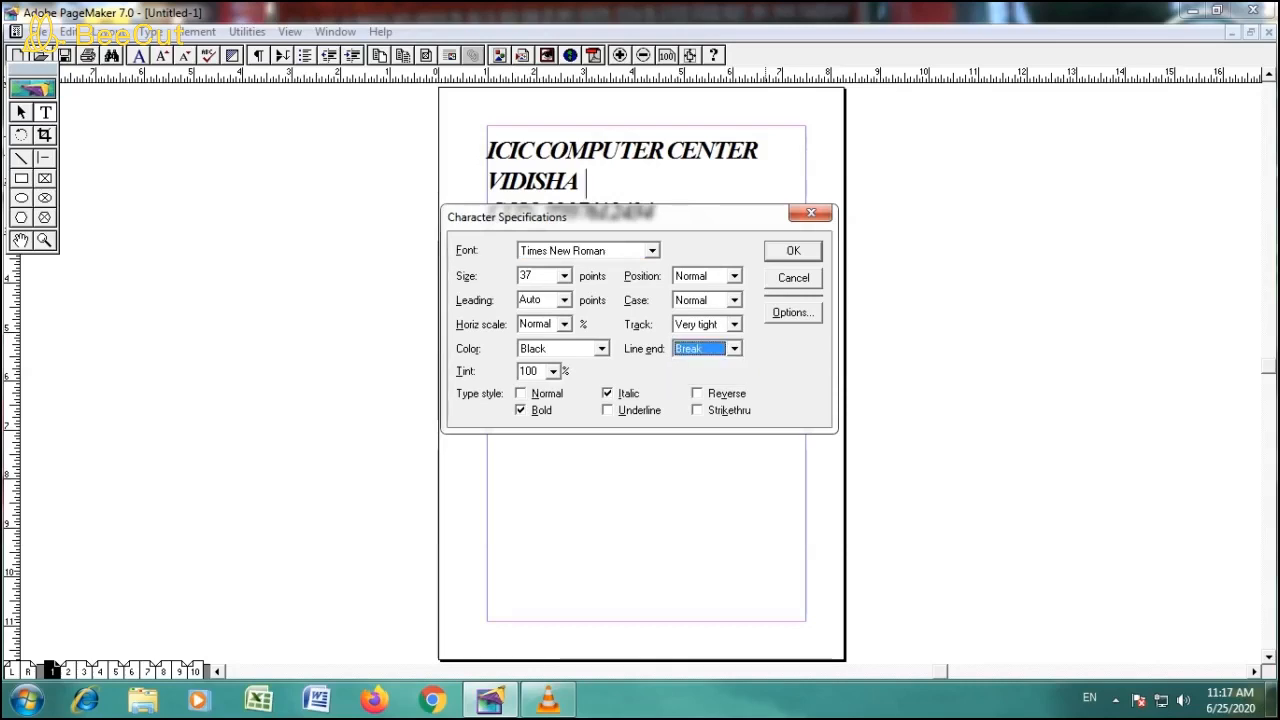
click(811, 213)
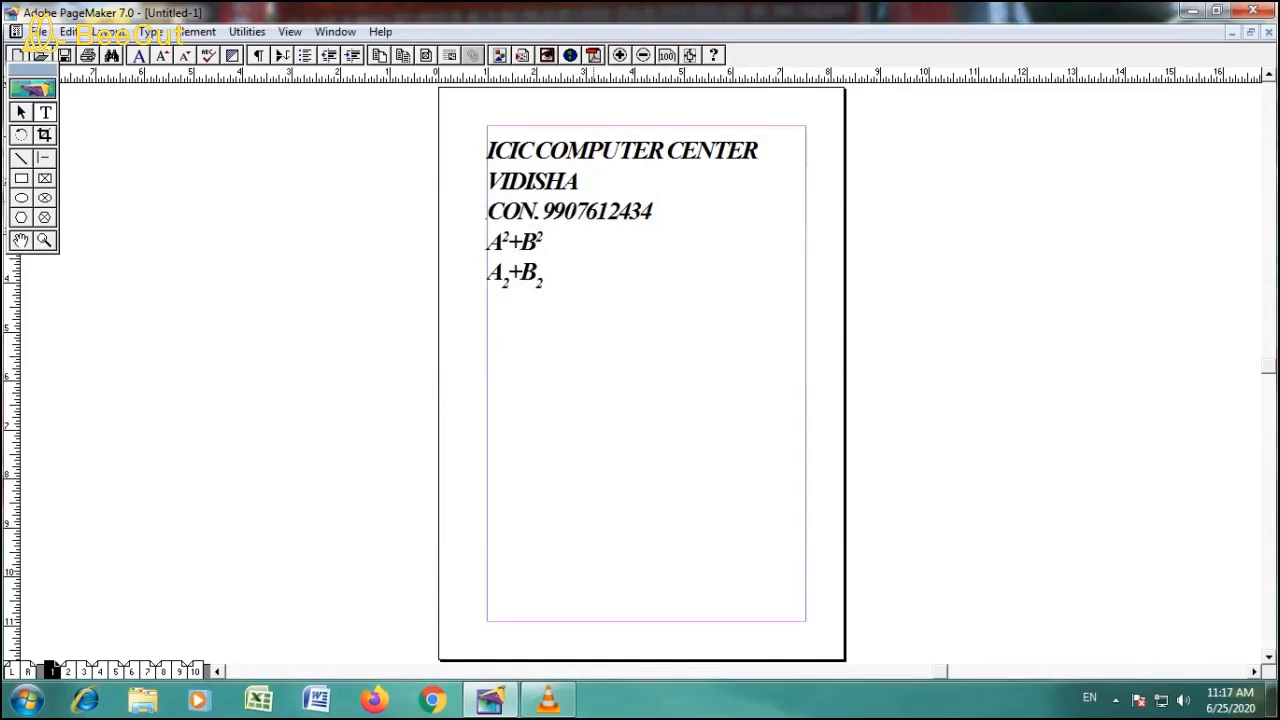
- Continue the text after the city name with the state abbreviation, ADD. and the computer center's street address
text(MP)
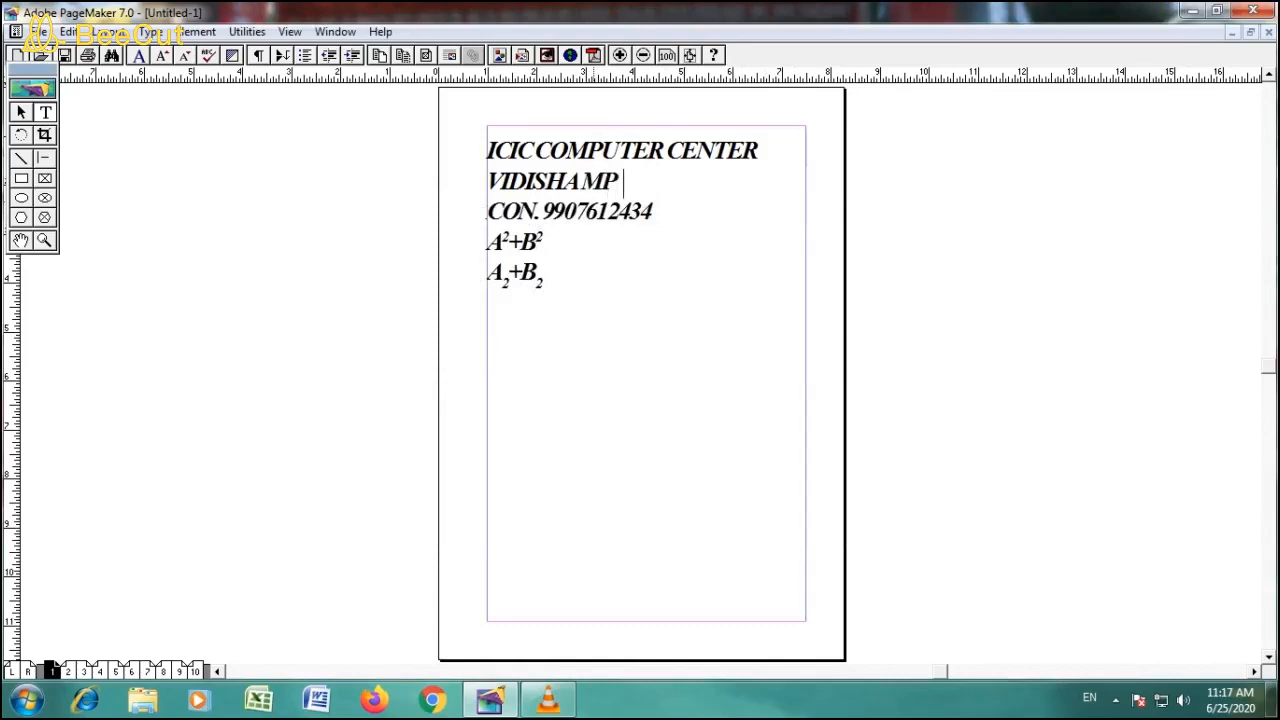
key(Return)
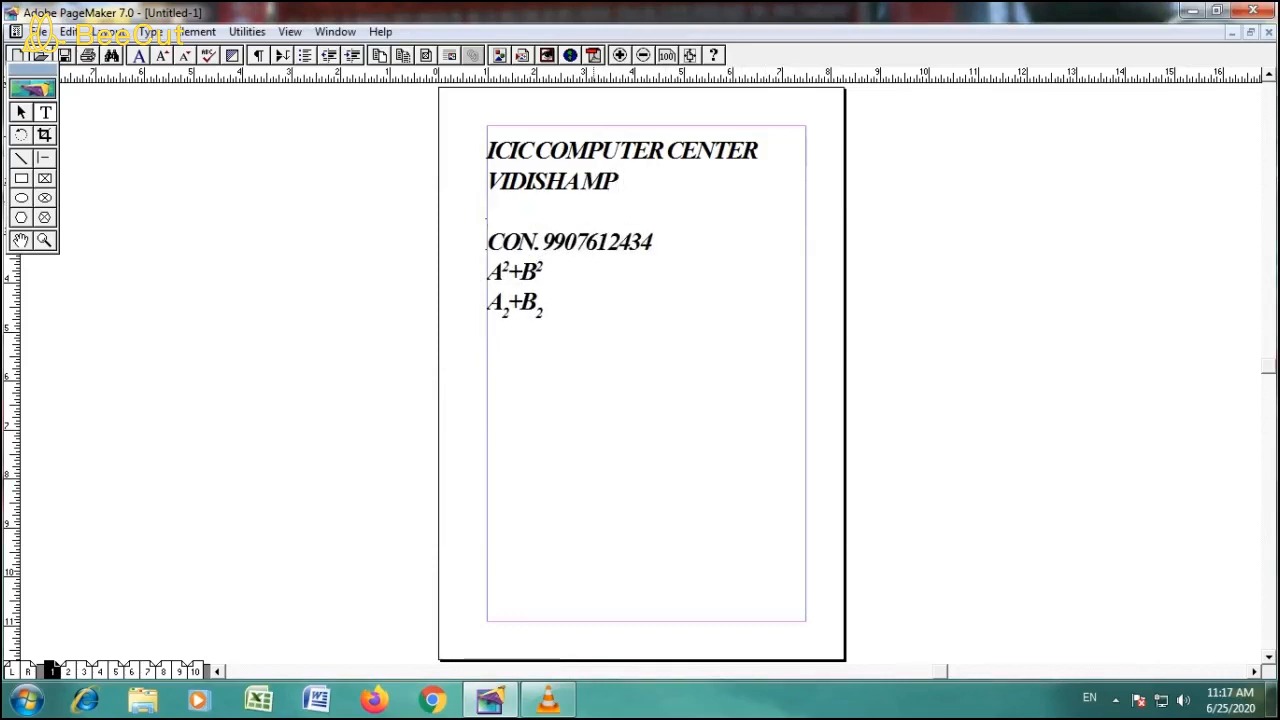
key(BackSpace)
text(ADD/)
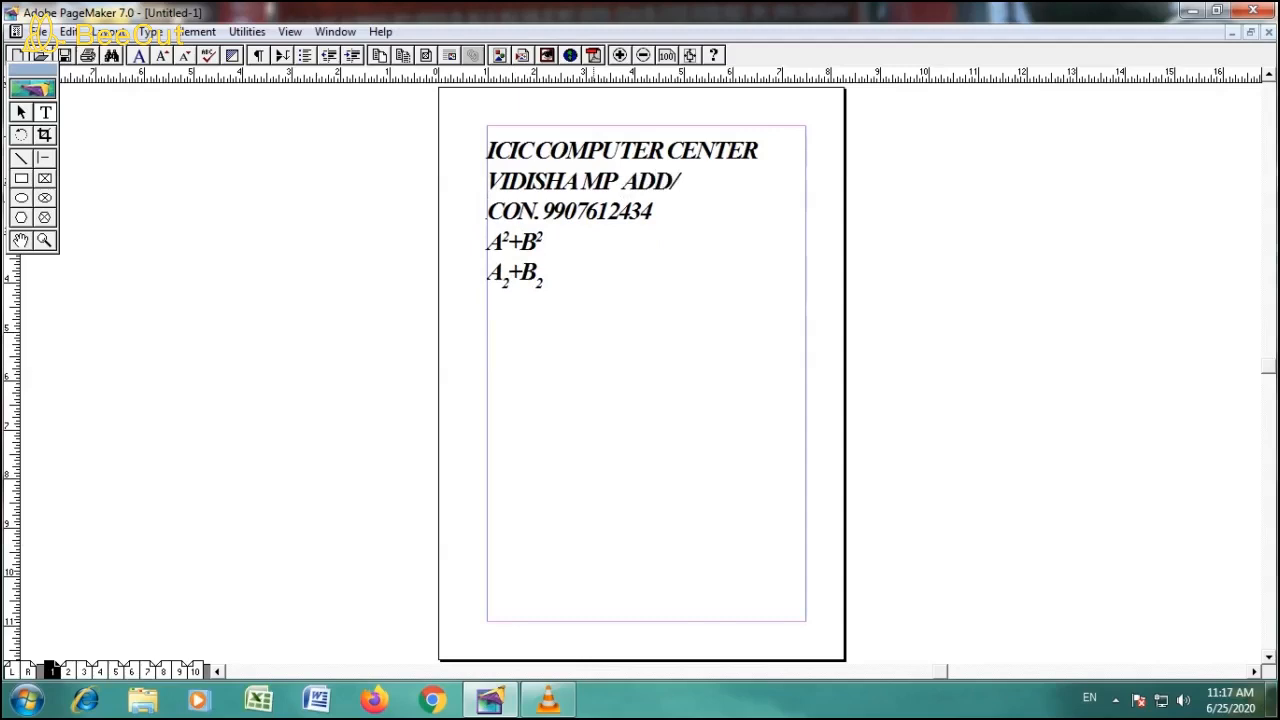
key(BackSpace)
text(. HAJ)
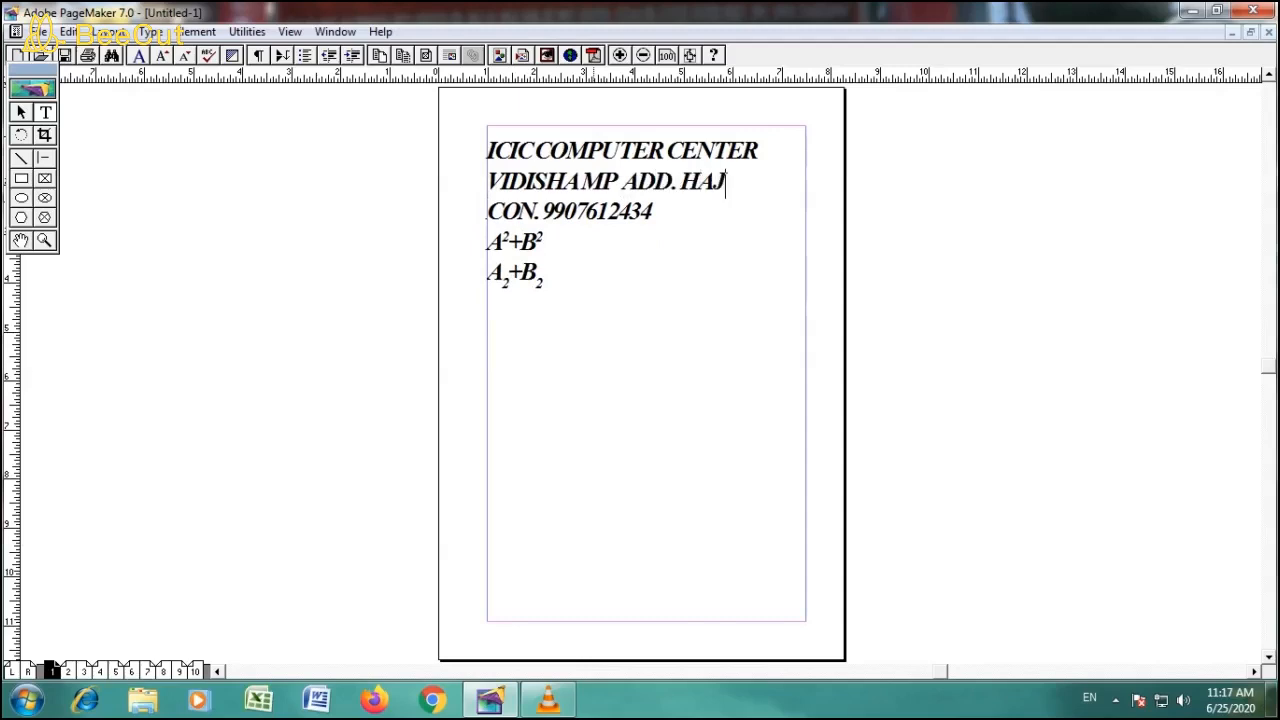
text(IWALI)
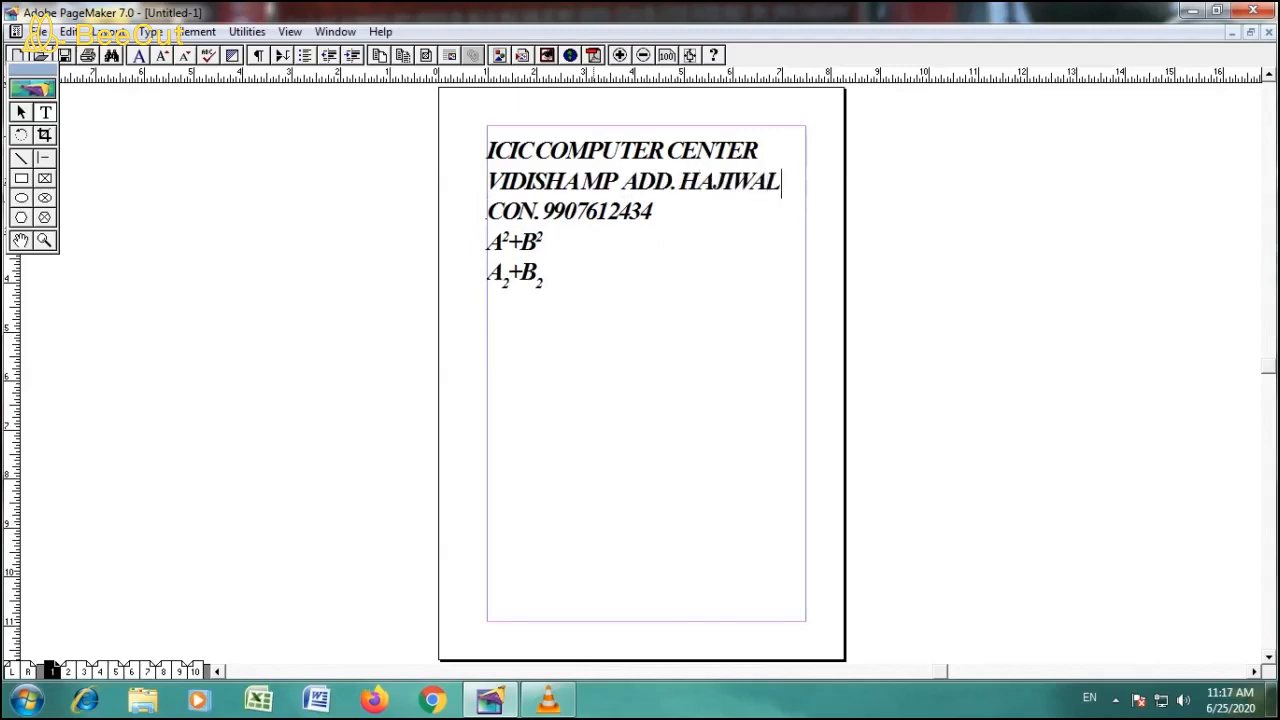
text(ALAB)
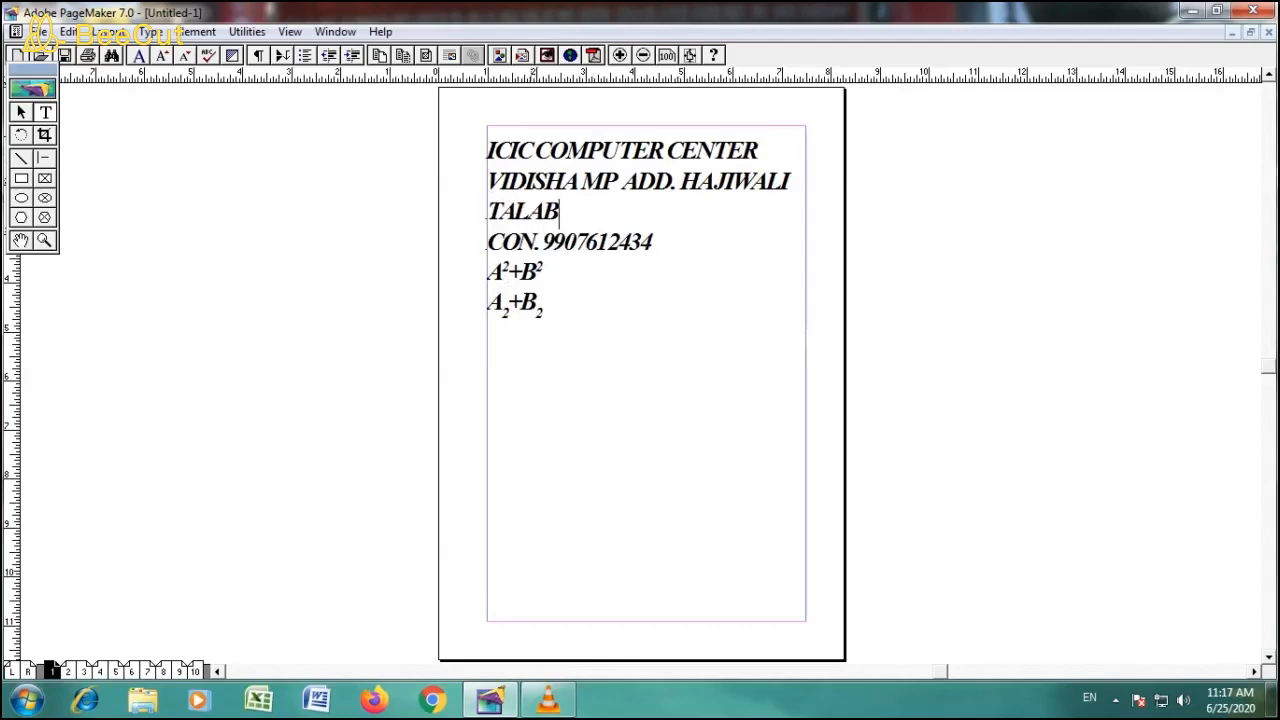
- Set Line end to No break for the text from the heading through the contact line
click(487, 150)
drag(487, 150, 652, 242)
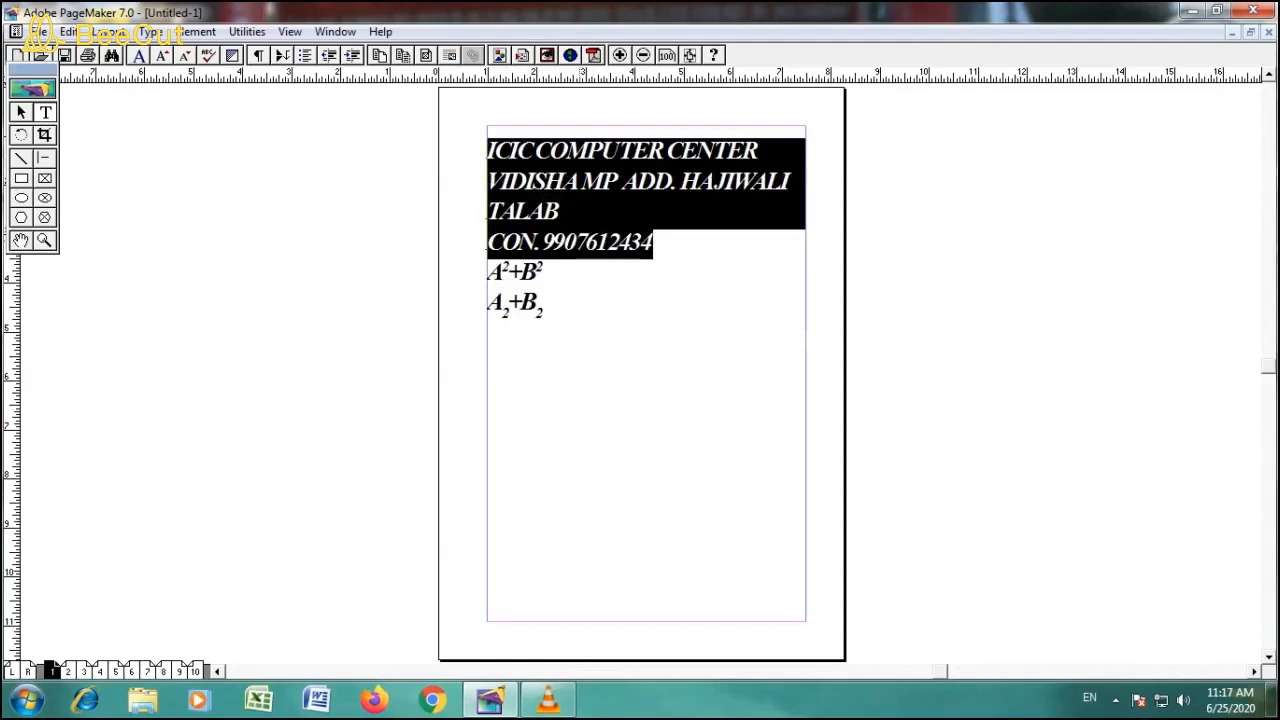
key(ctrl+t)
click(735, 349)
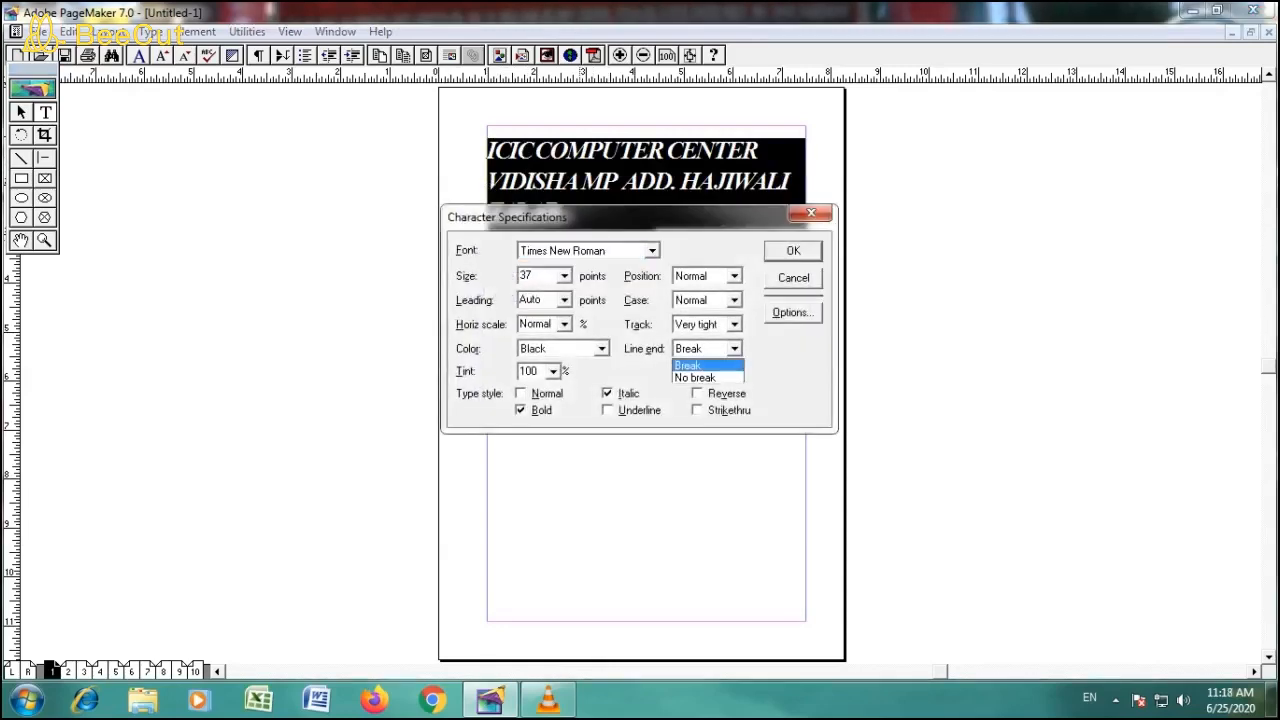
click(697, 378)
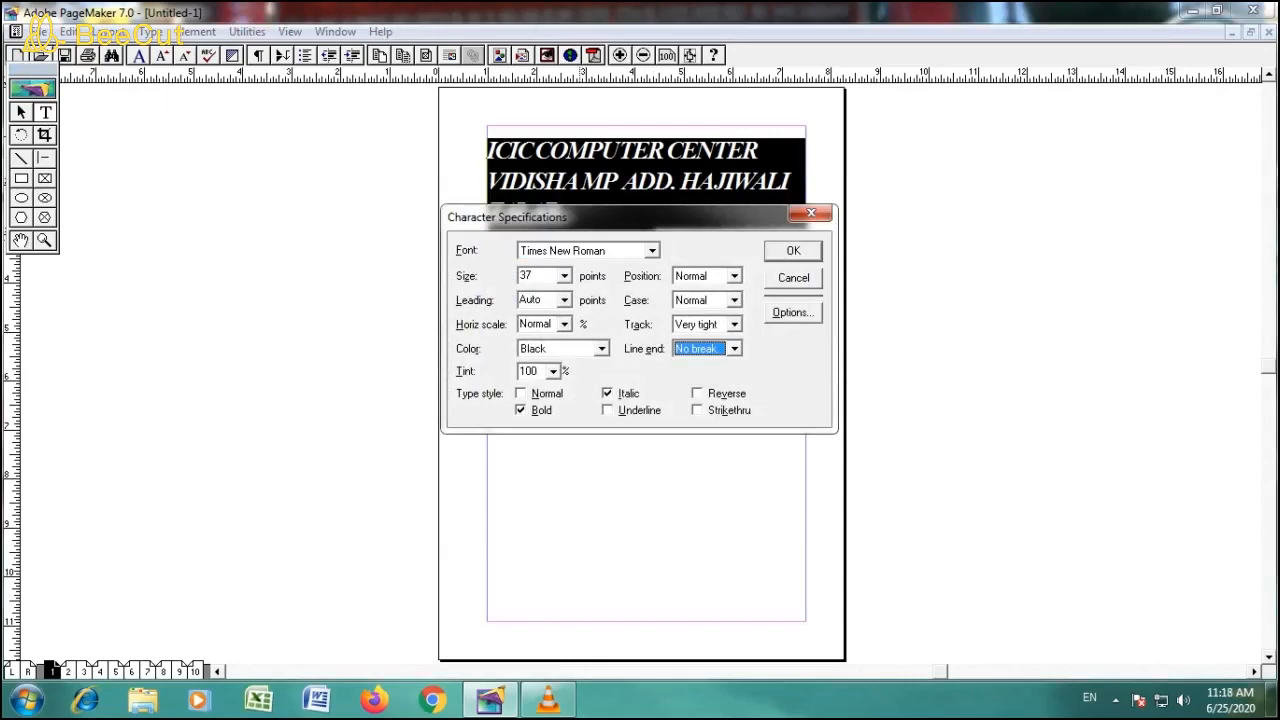
key(Return)
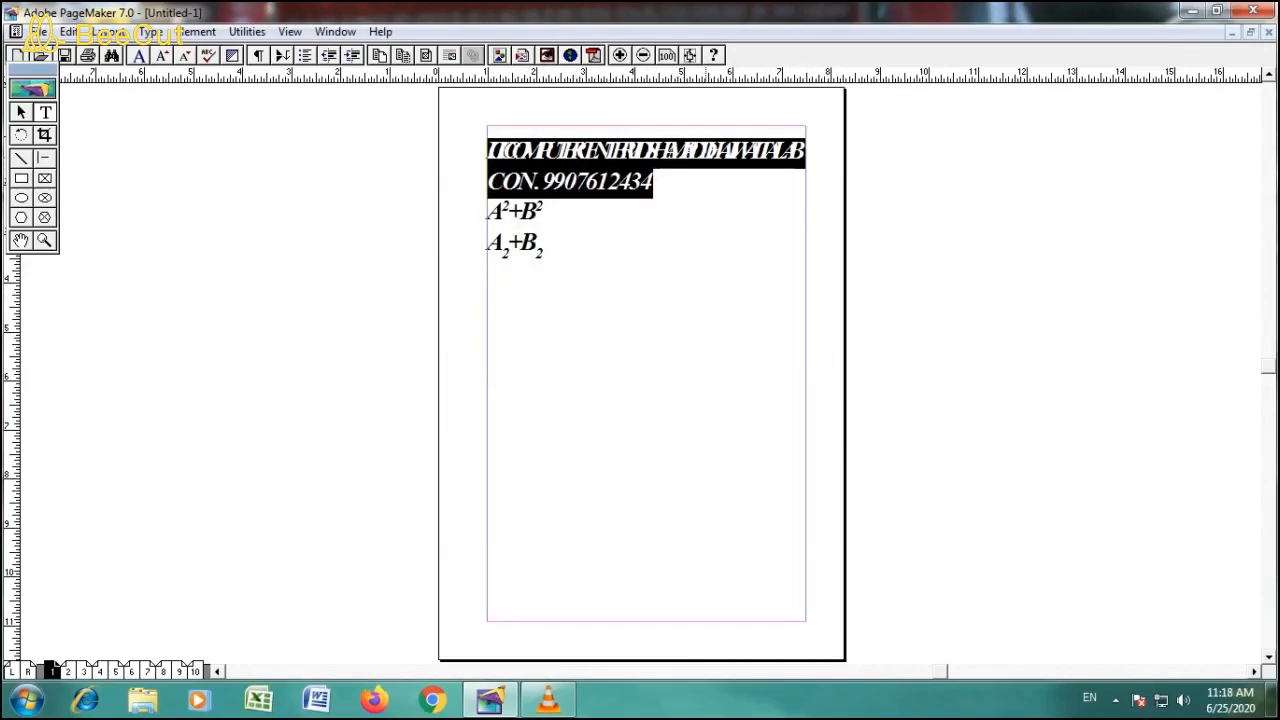
key(ctrl+t)
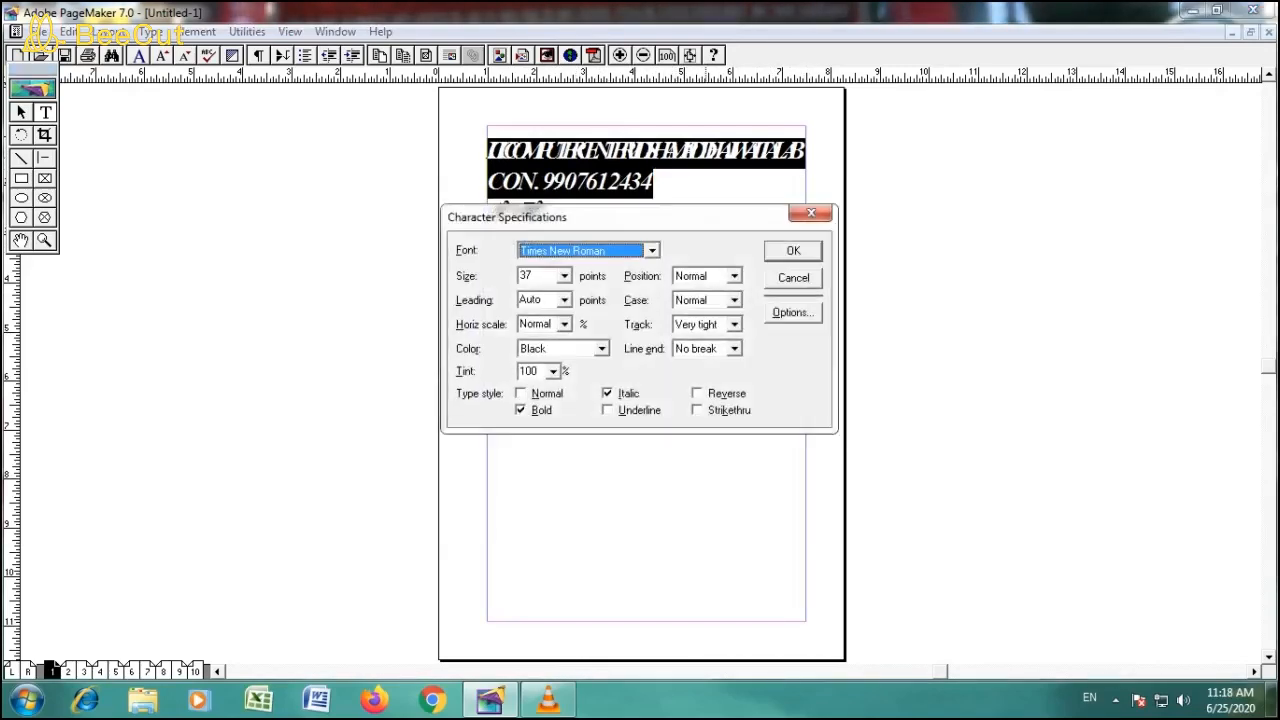
click(811, 213)
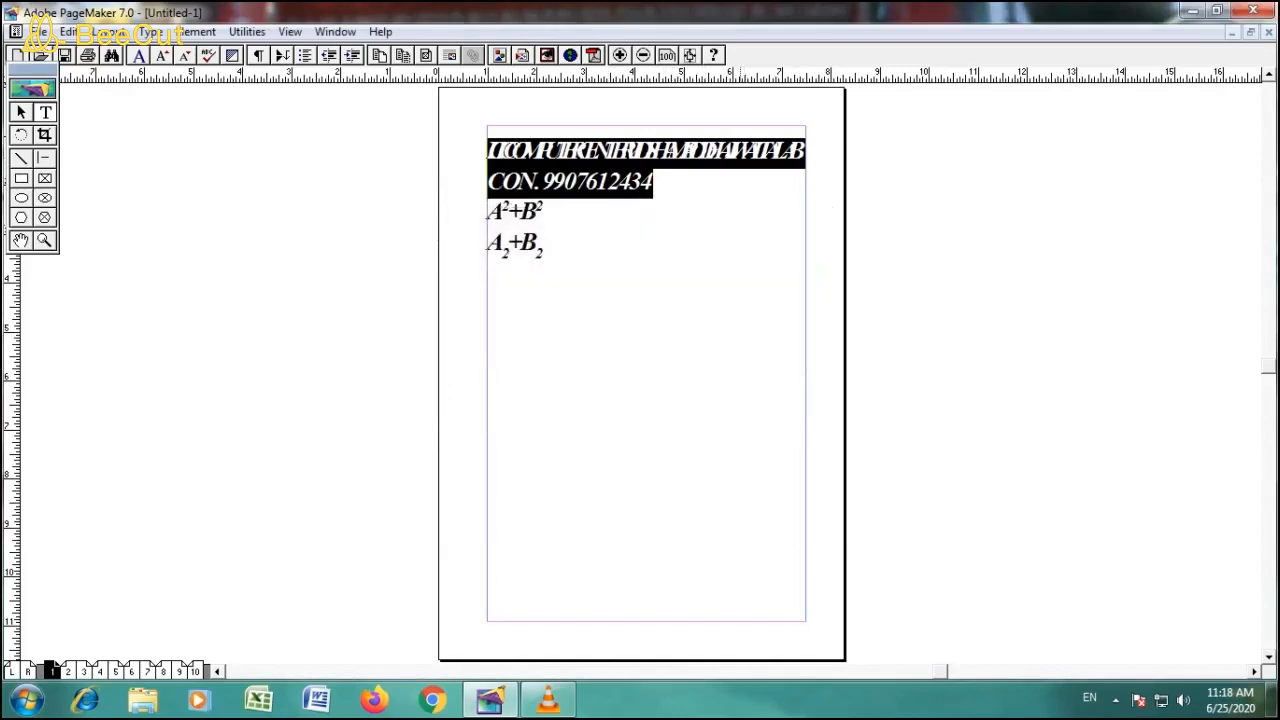